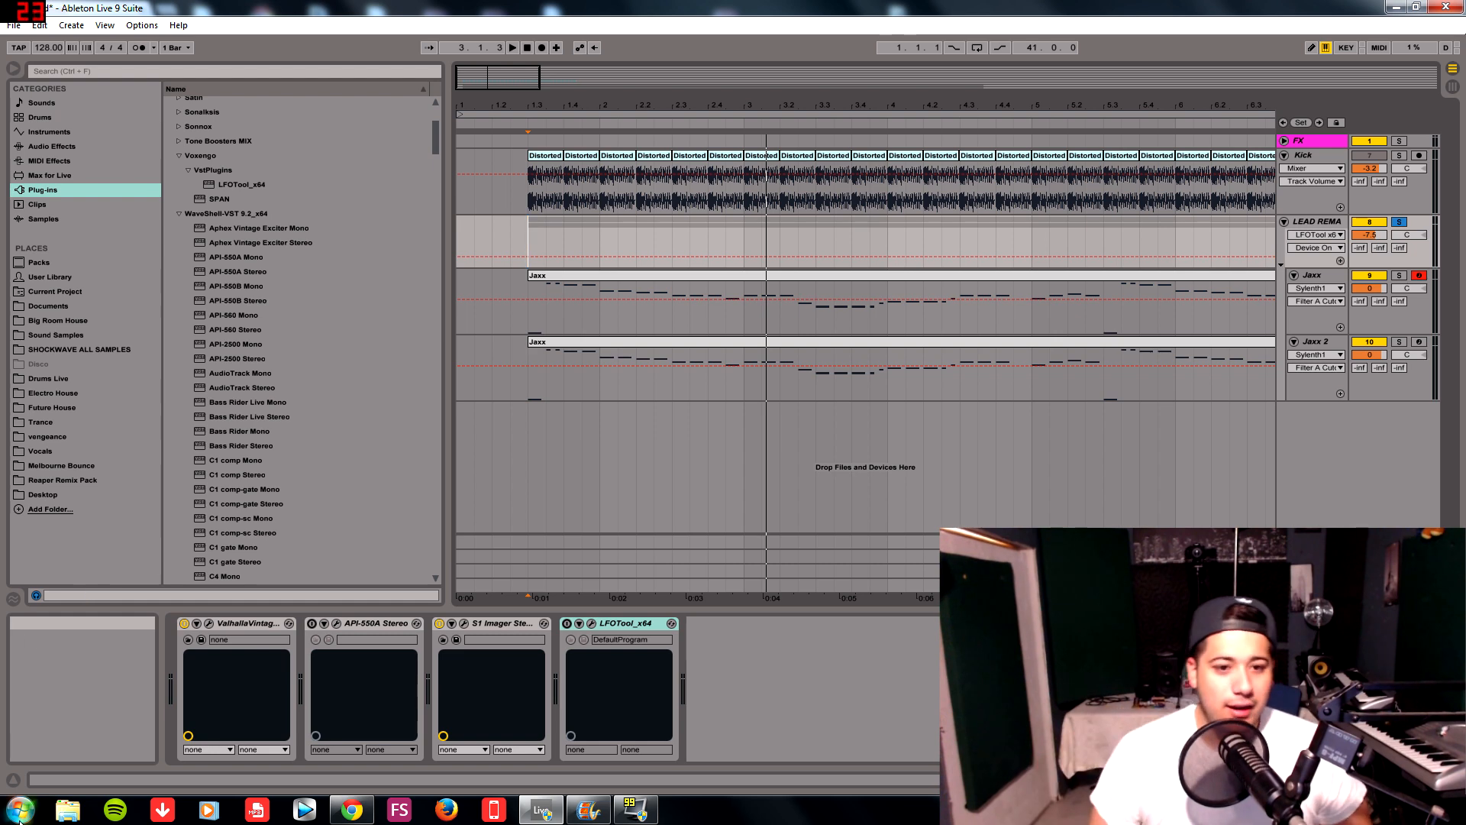
- Enable the API-550A and LFOTool effects on the LEAD REMAKE group during playback, and unsolo the group
key("space")
left_click(312, 623)
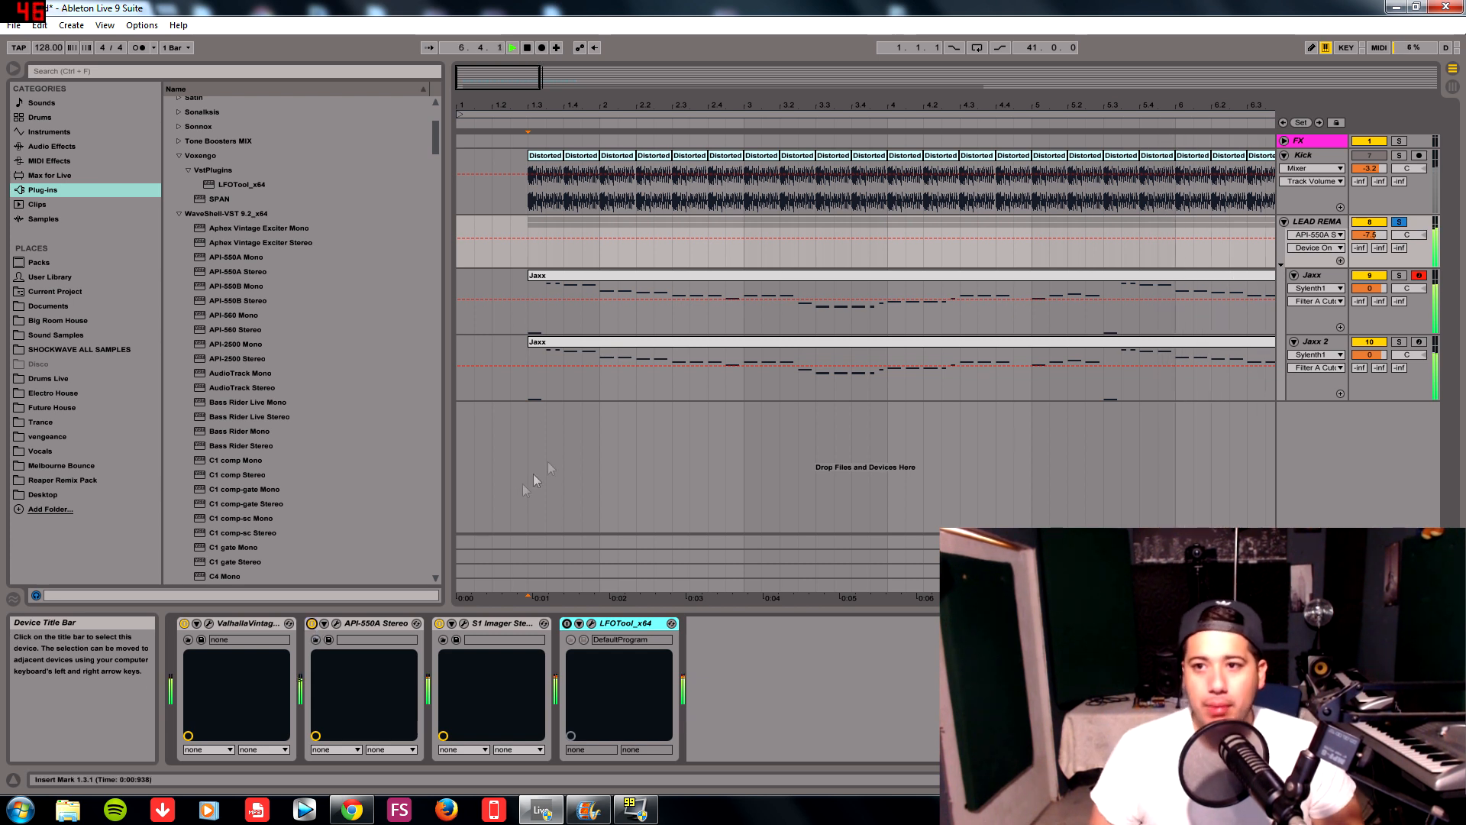
left_click(566, 623)
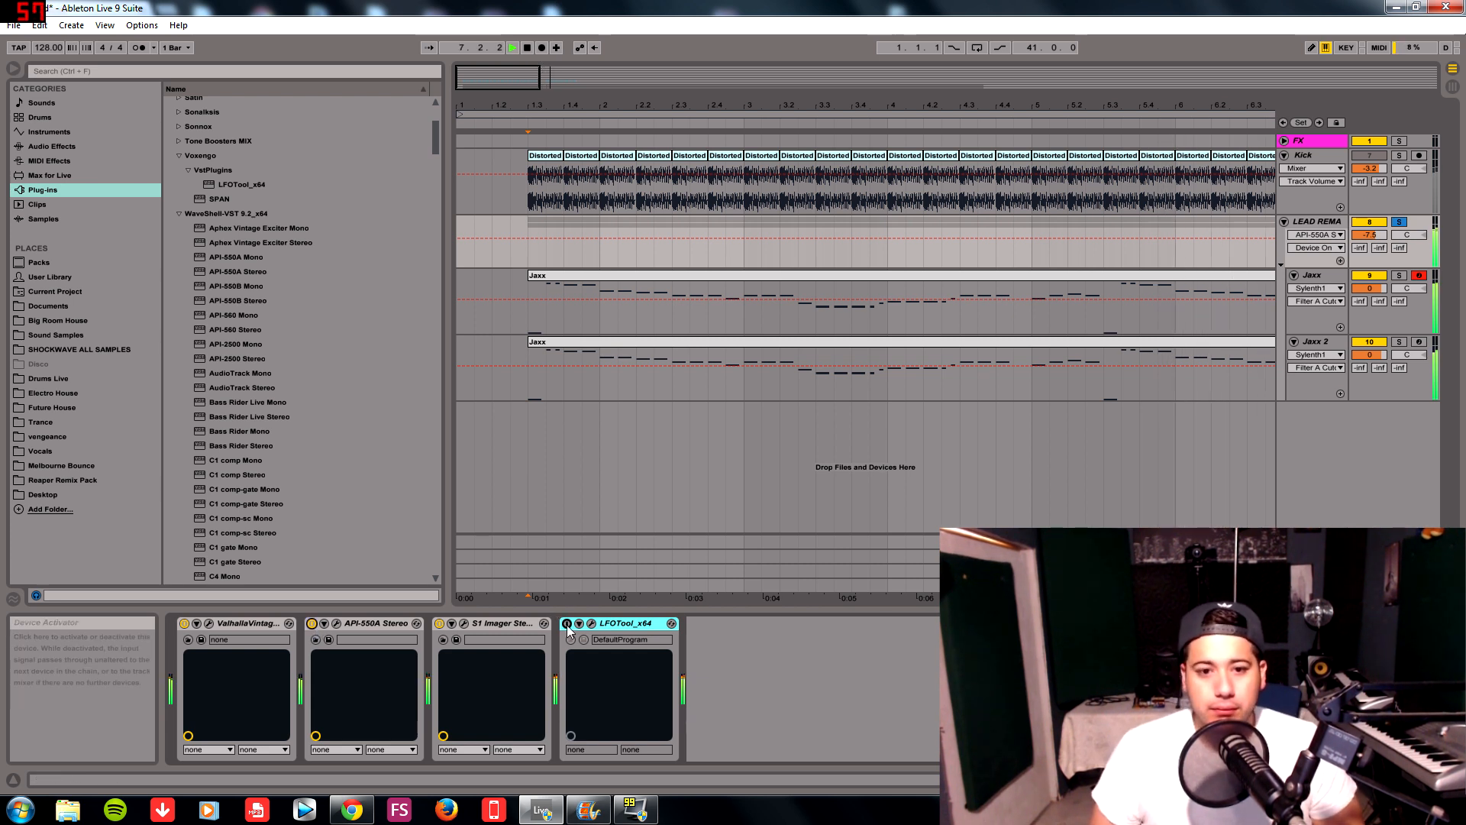
left_click(1398, 223)
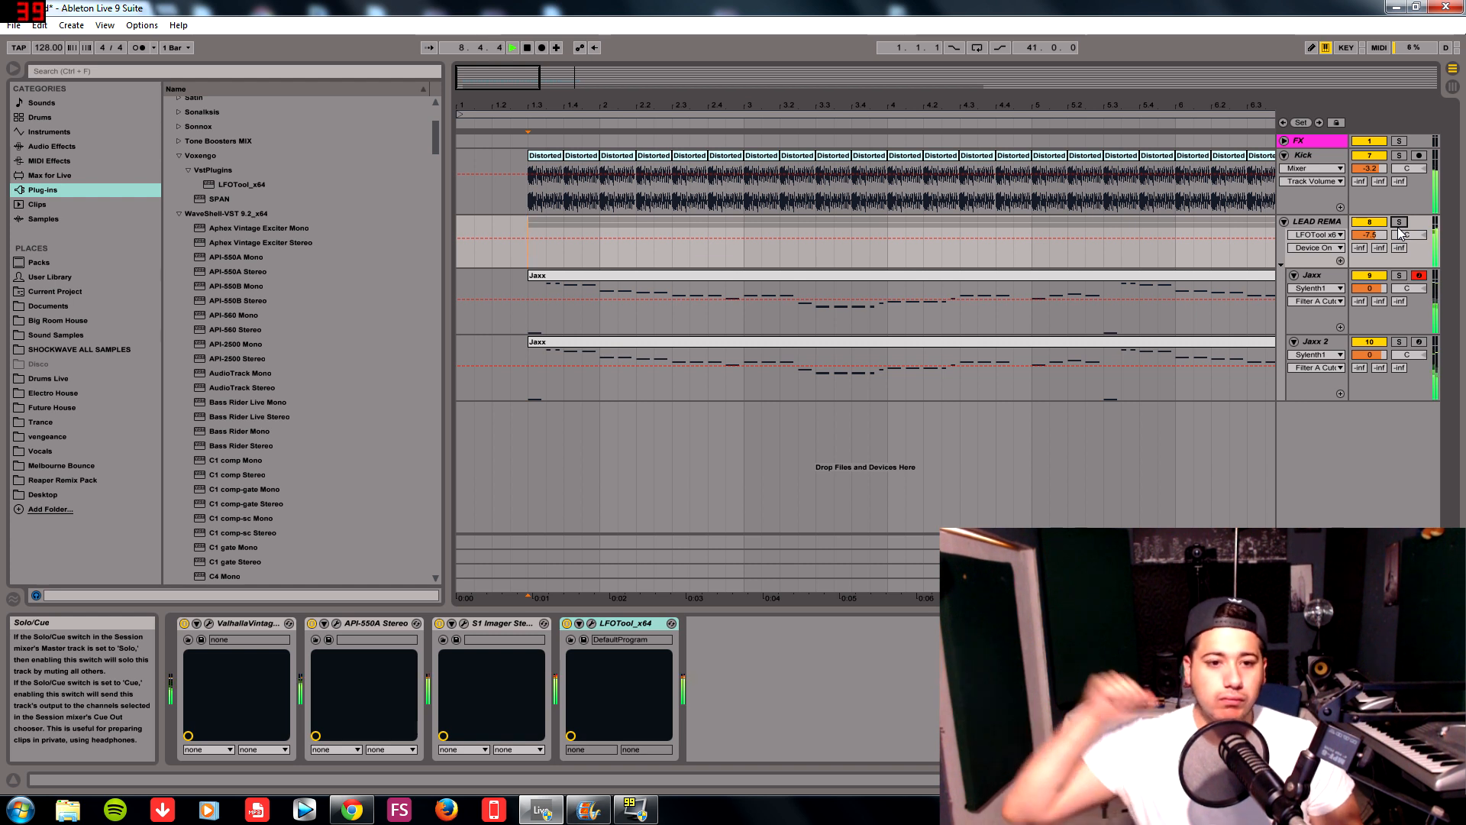
- Replay the lead together with the kick from the start, stop playback, and deactivate LFOTool on the LEAD REMAKE group
key("space")
key("space")
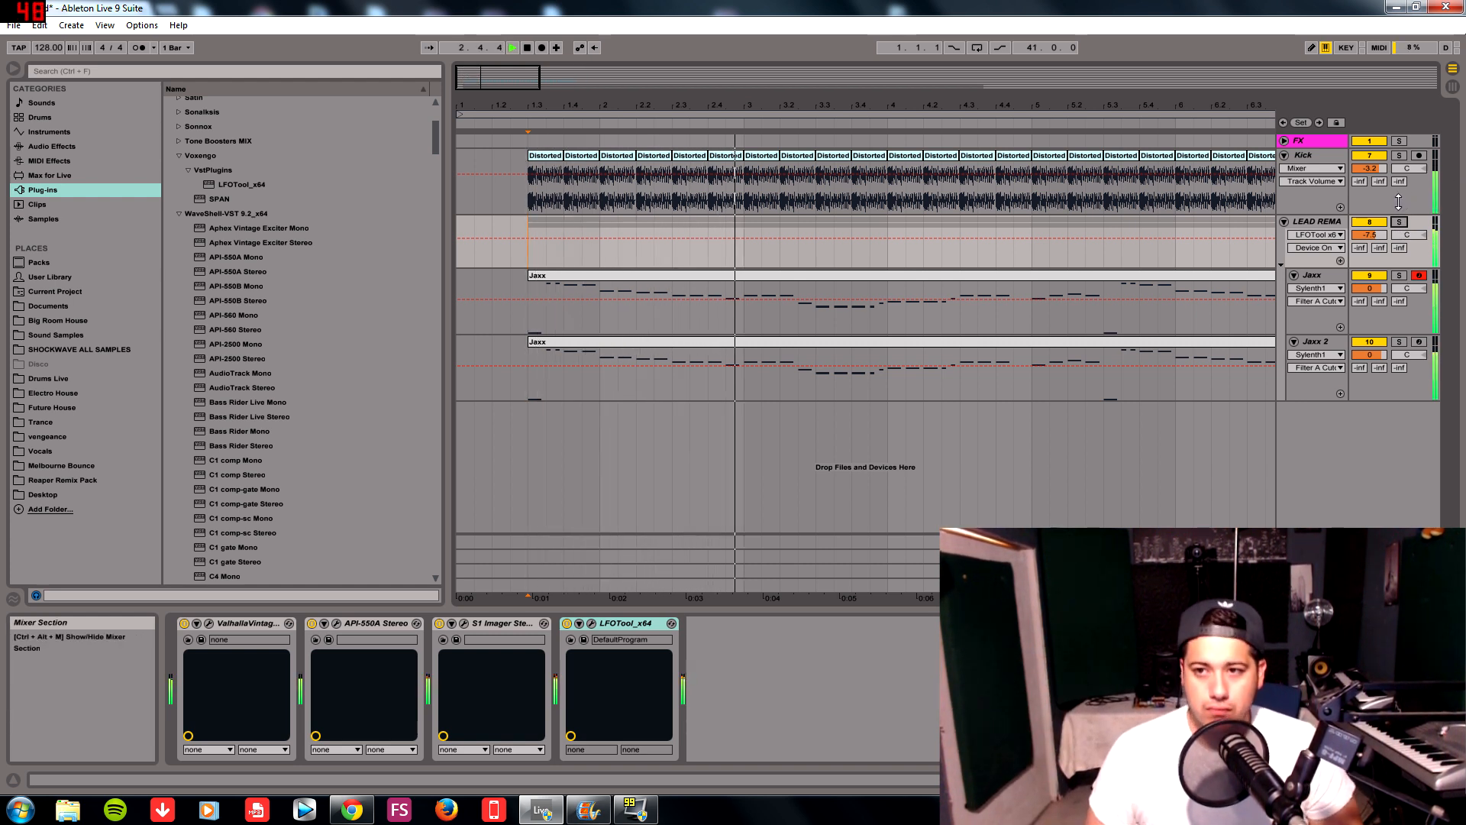
left_click(1316, 222)
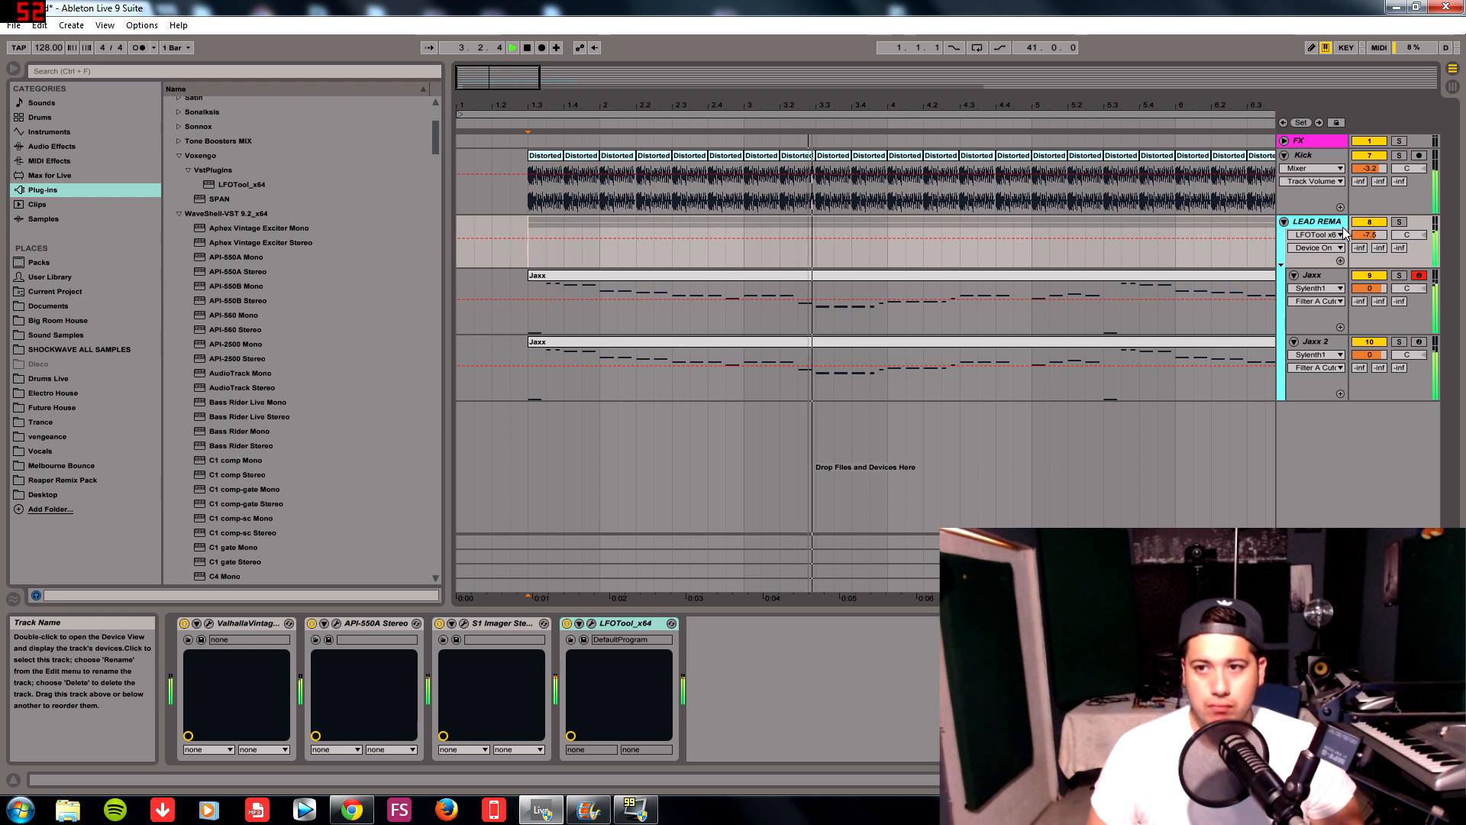
key("space")
left_click(567, 623)
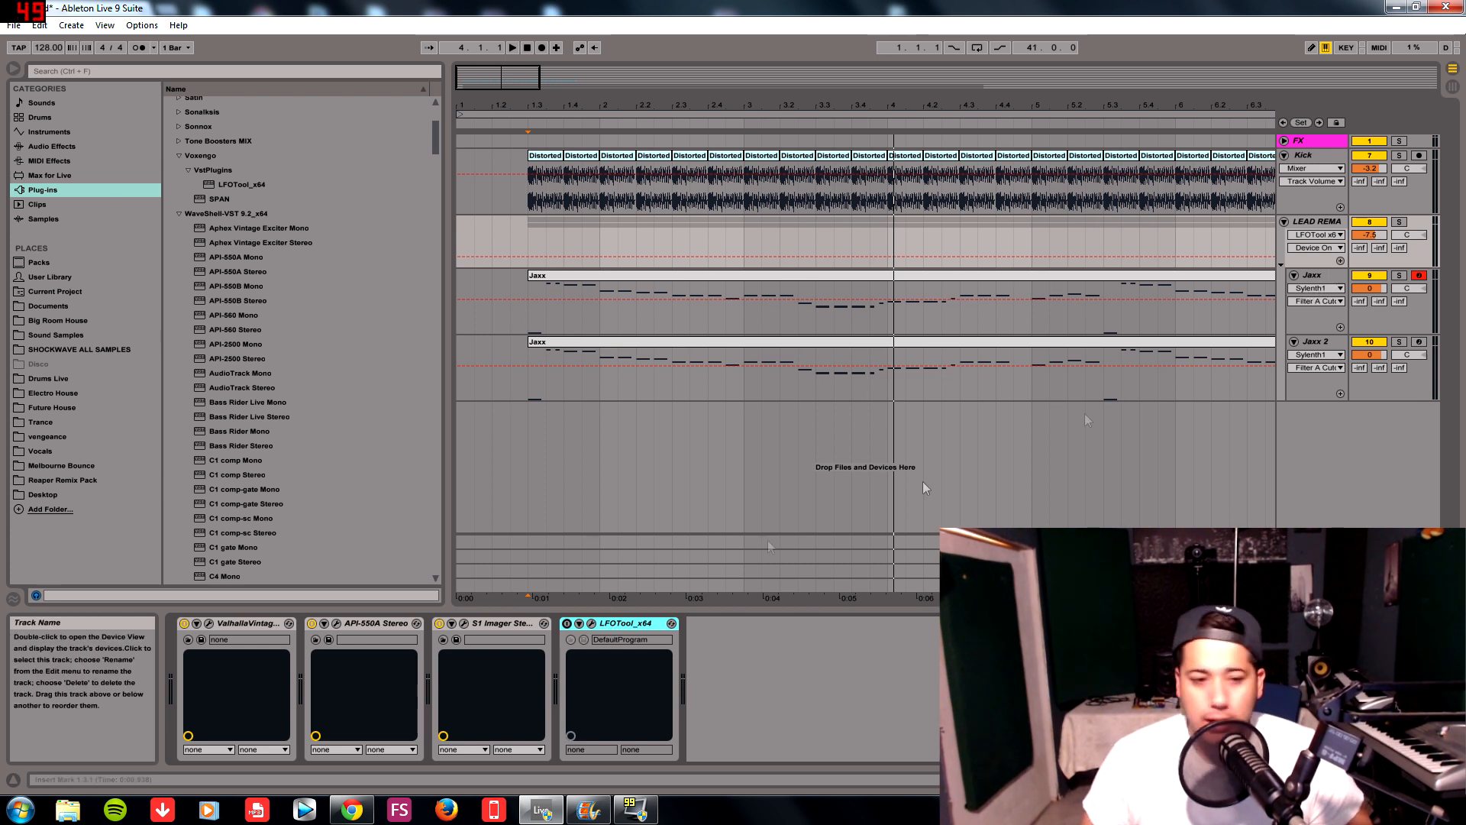
- Examine the ValhallaVintageVerb reverb settings on the LEAD REMAKE group and close the plug-in window
left_click(1314, 224)
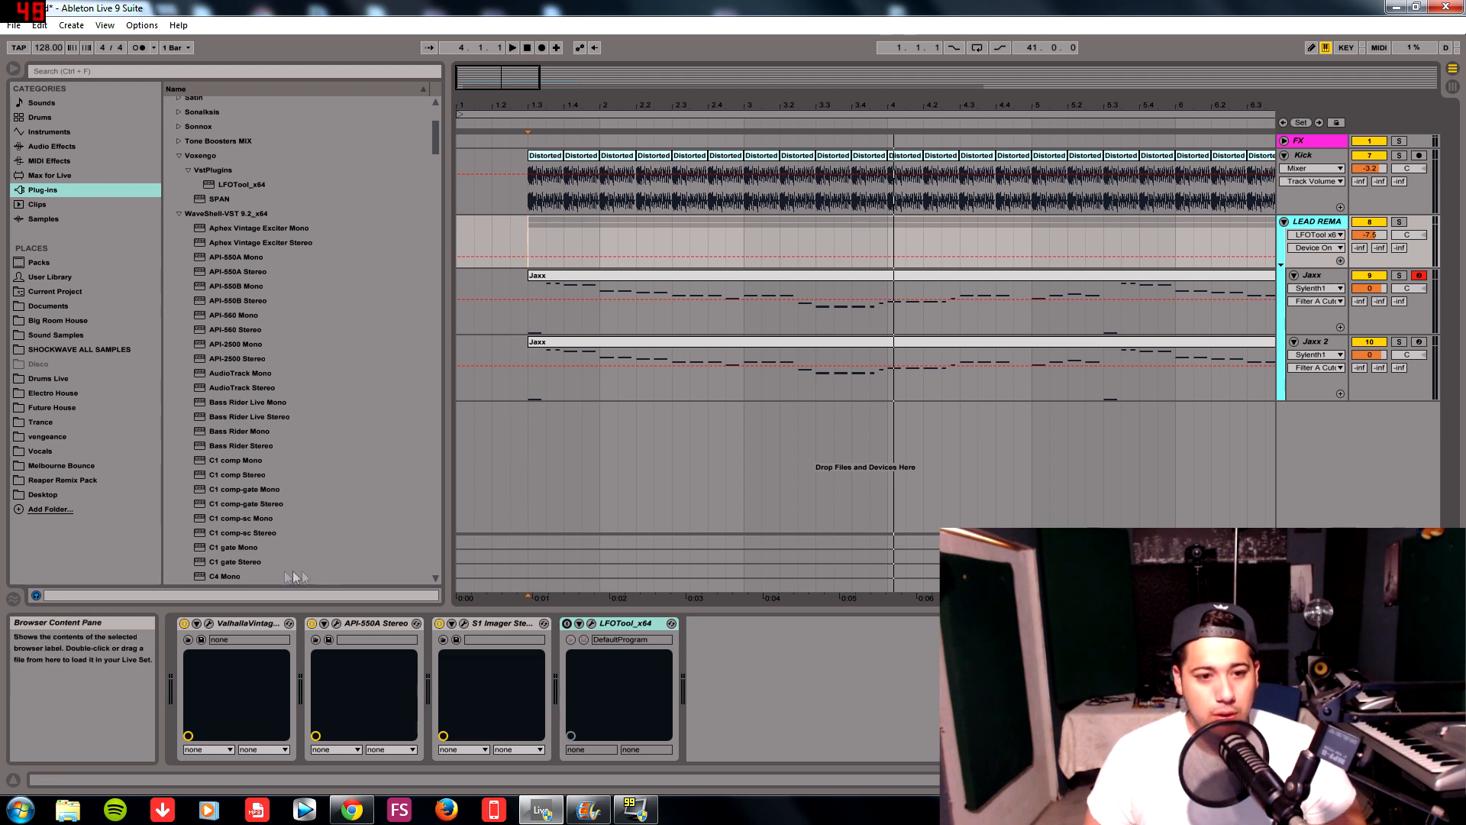
left_click(210, 622)
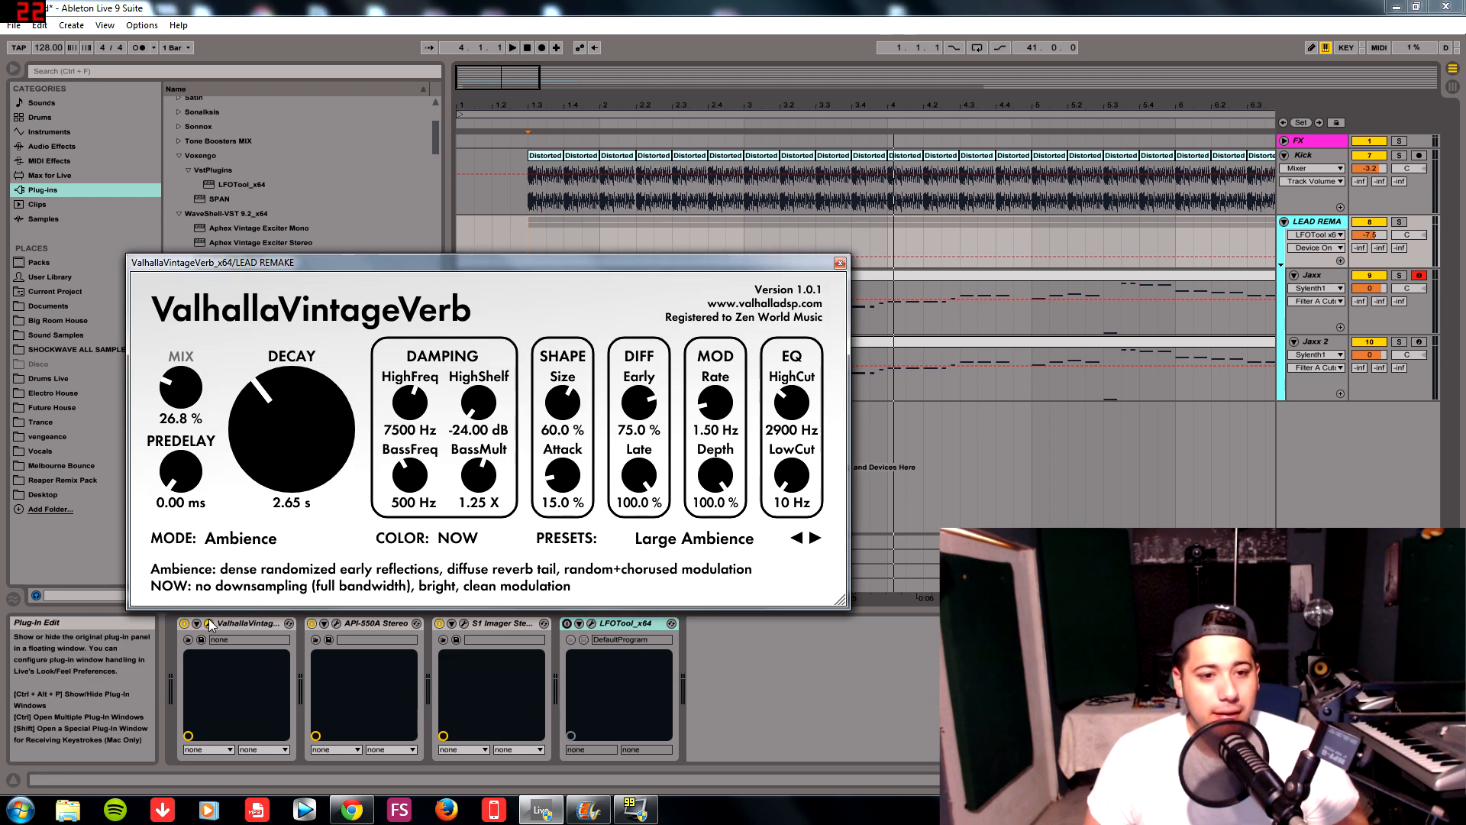
left_click_drag(492, 264, 486, 195)
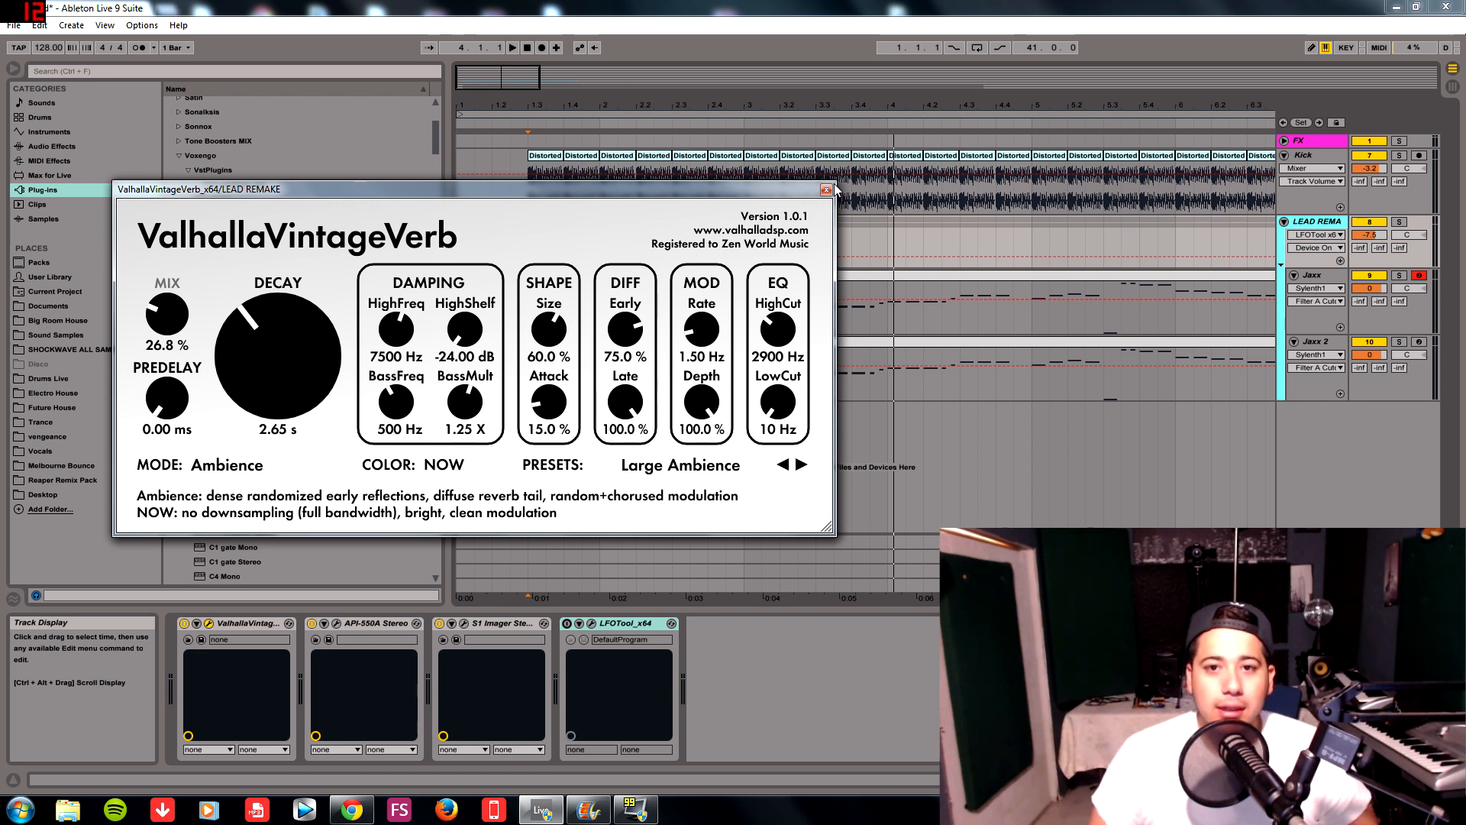
left_click(827, 190)
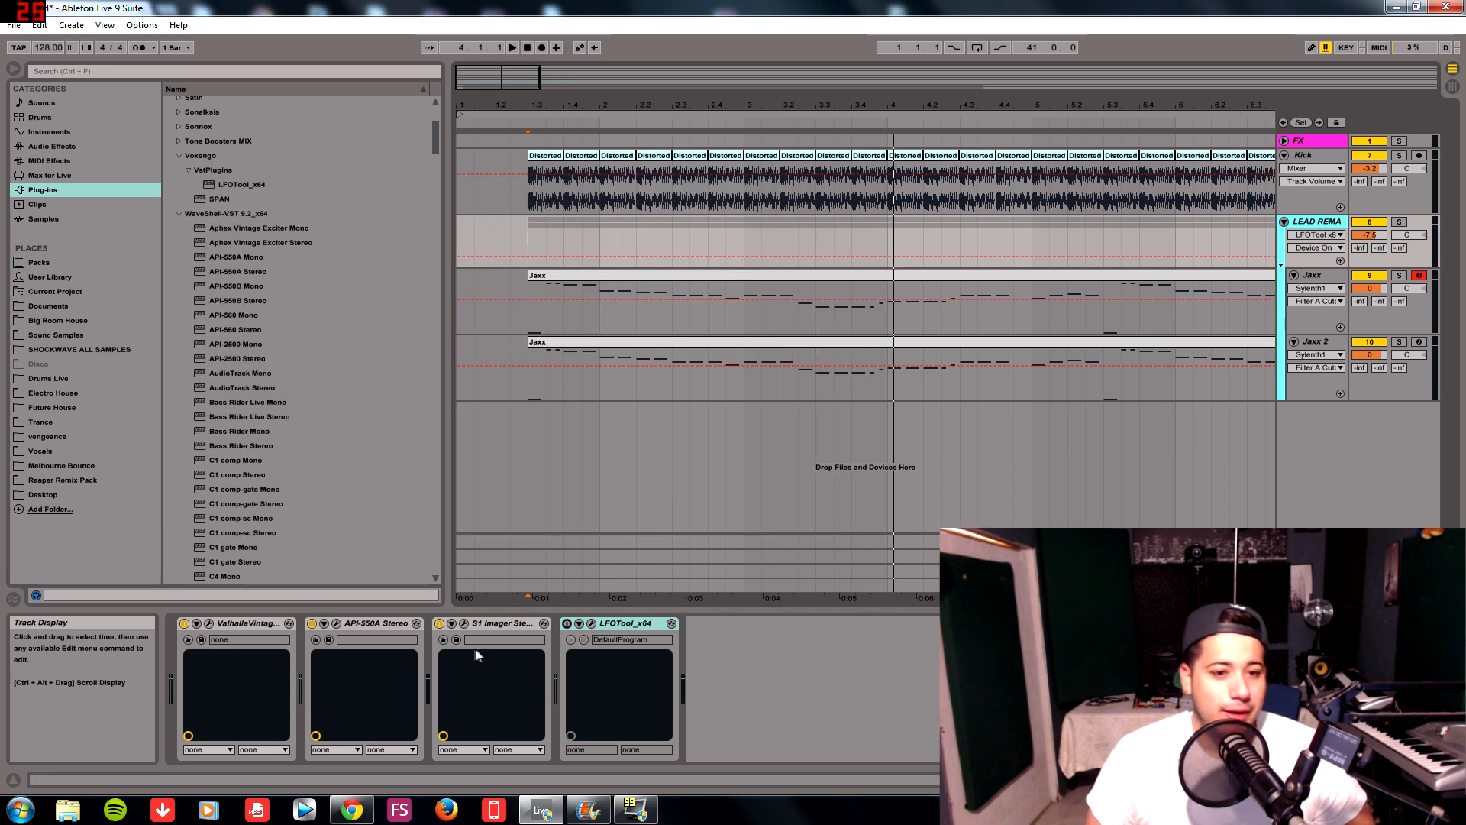
- Examine the API-550A Stereo equalizer settings on the LEAD REMAKE group and close the plug-in window
left_click(336, 623)
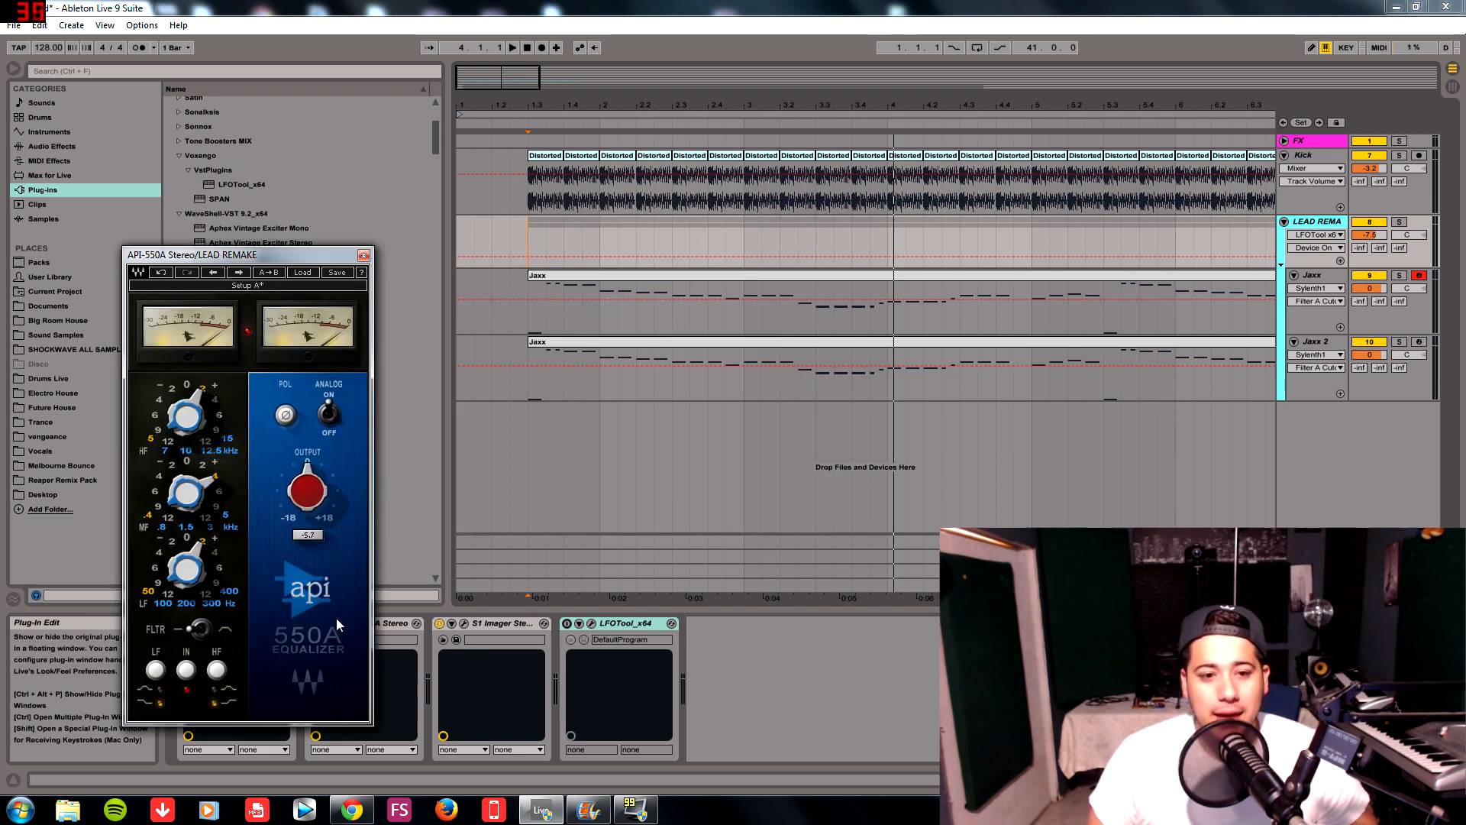
left_click_drag(257, 260, 665, 233)
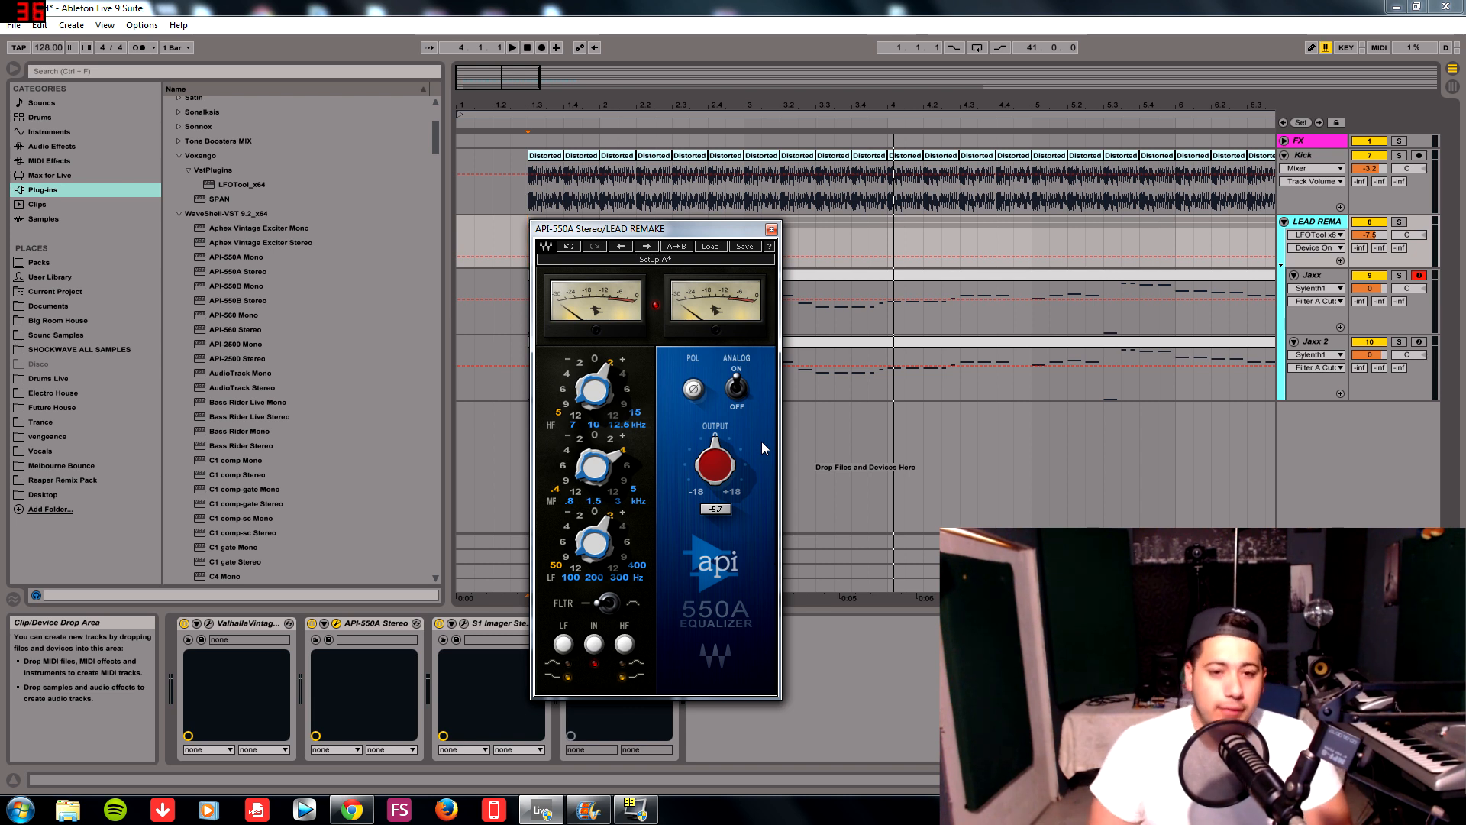
left_click(772, 229)
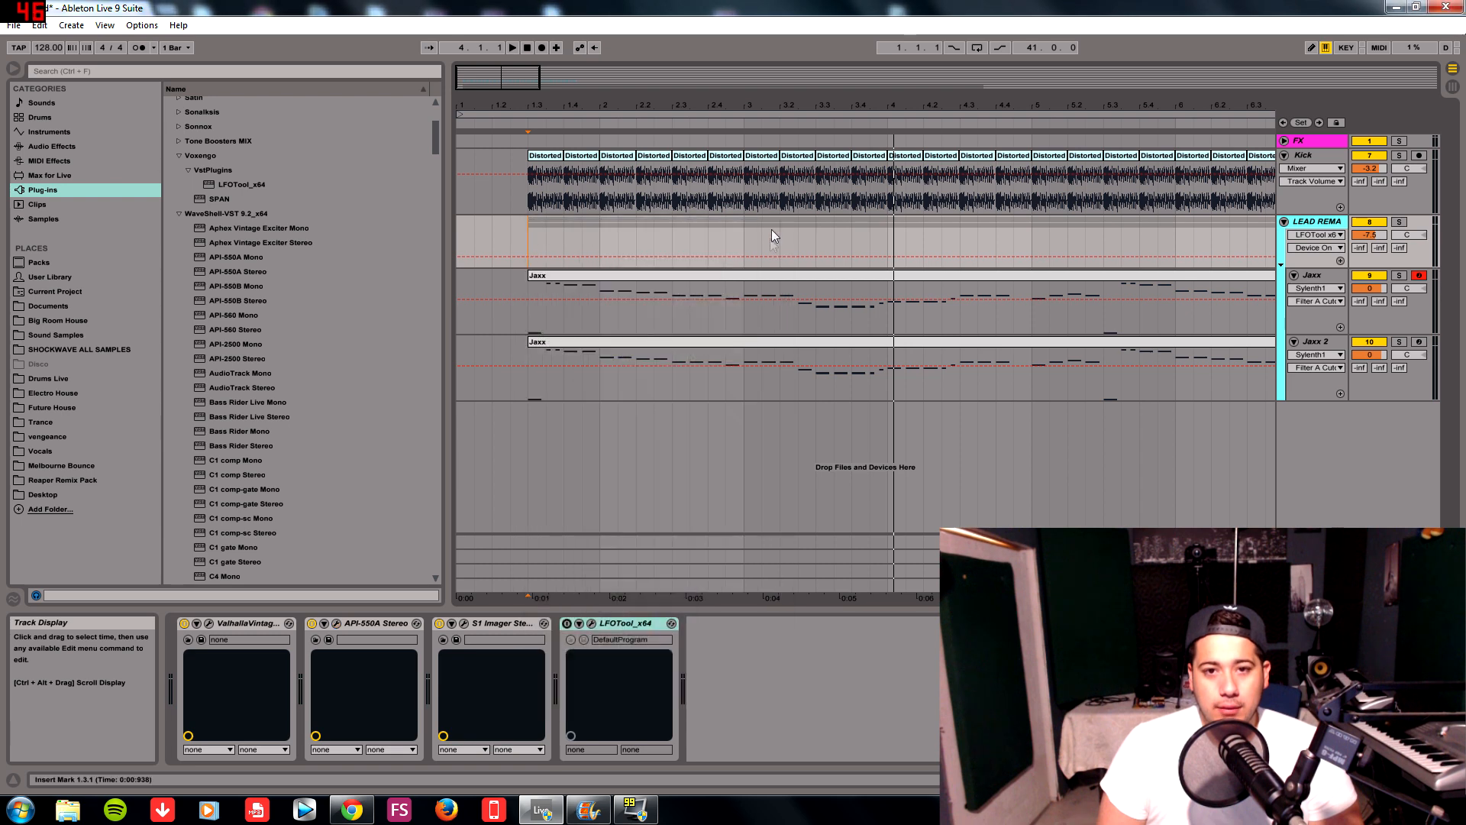
- Examine the S1 Imager stereo width settings and the LFOTool volume curve, closing each plug-in window
left_click(463, 624)
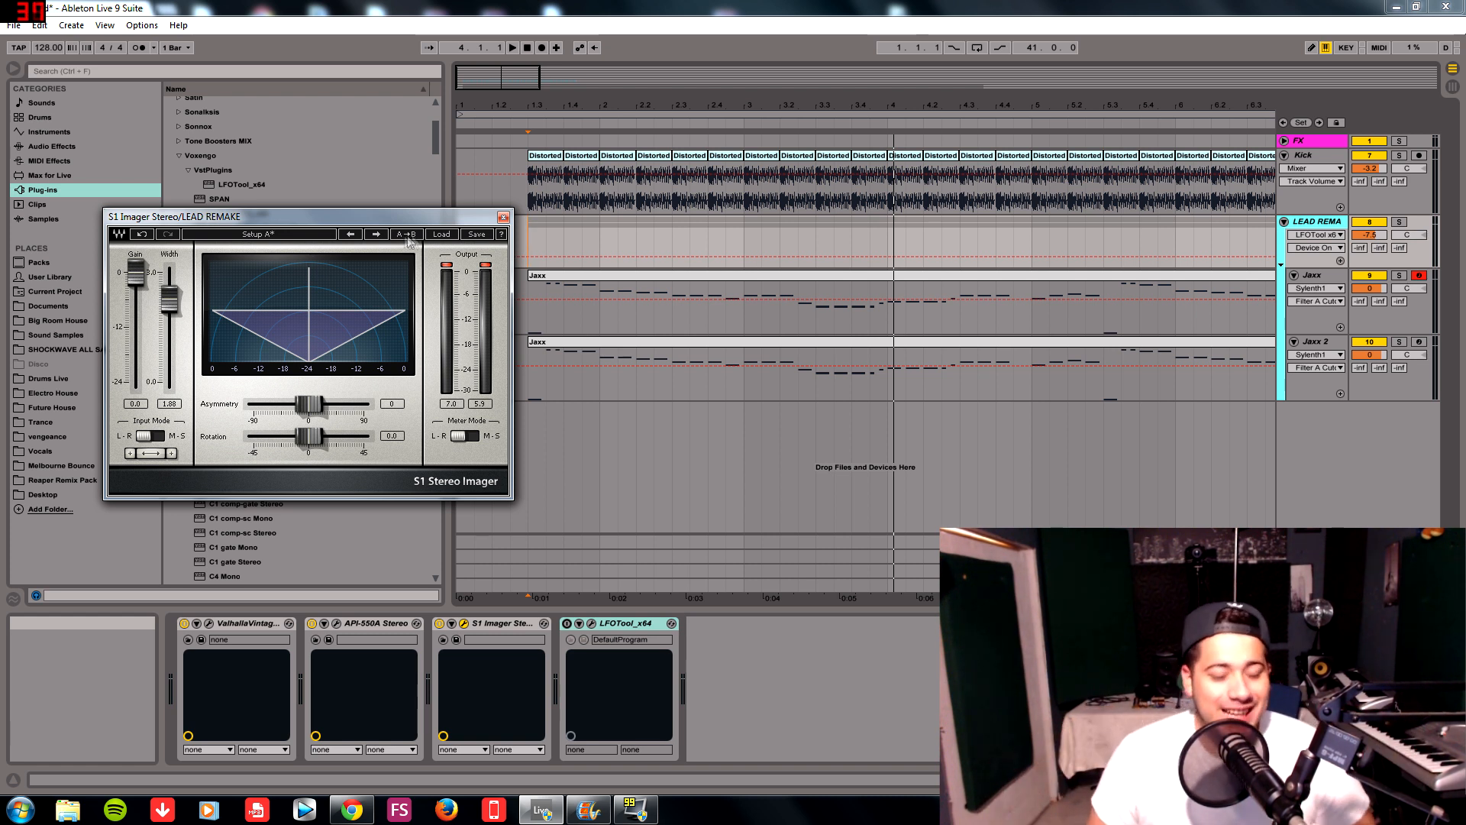
left_click(504, 217)
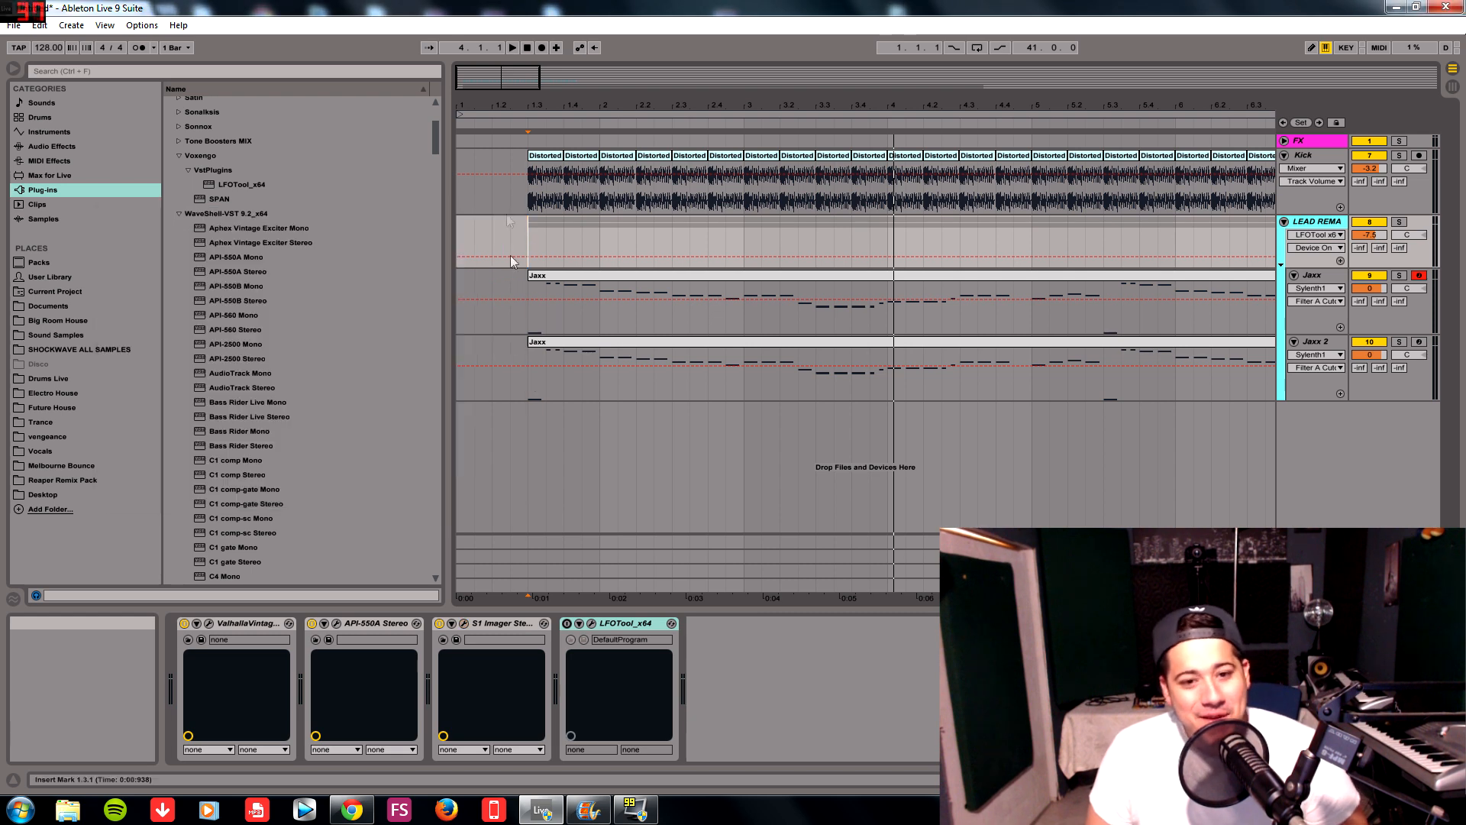
left_click(593, 624)
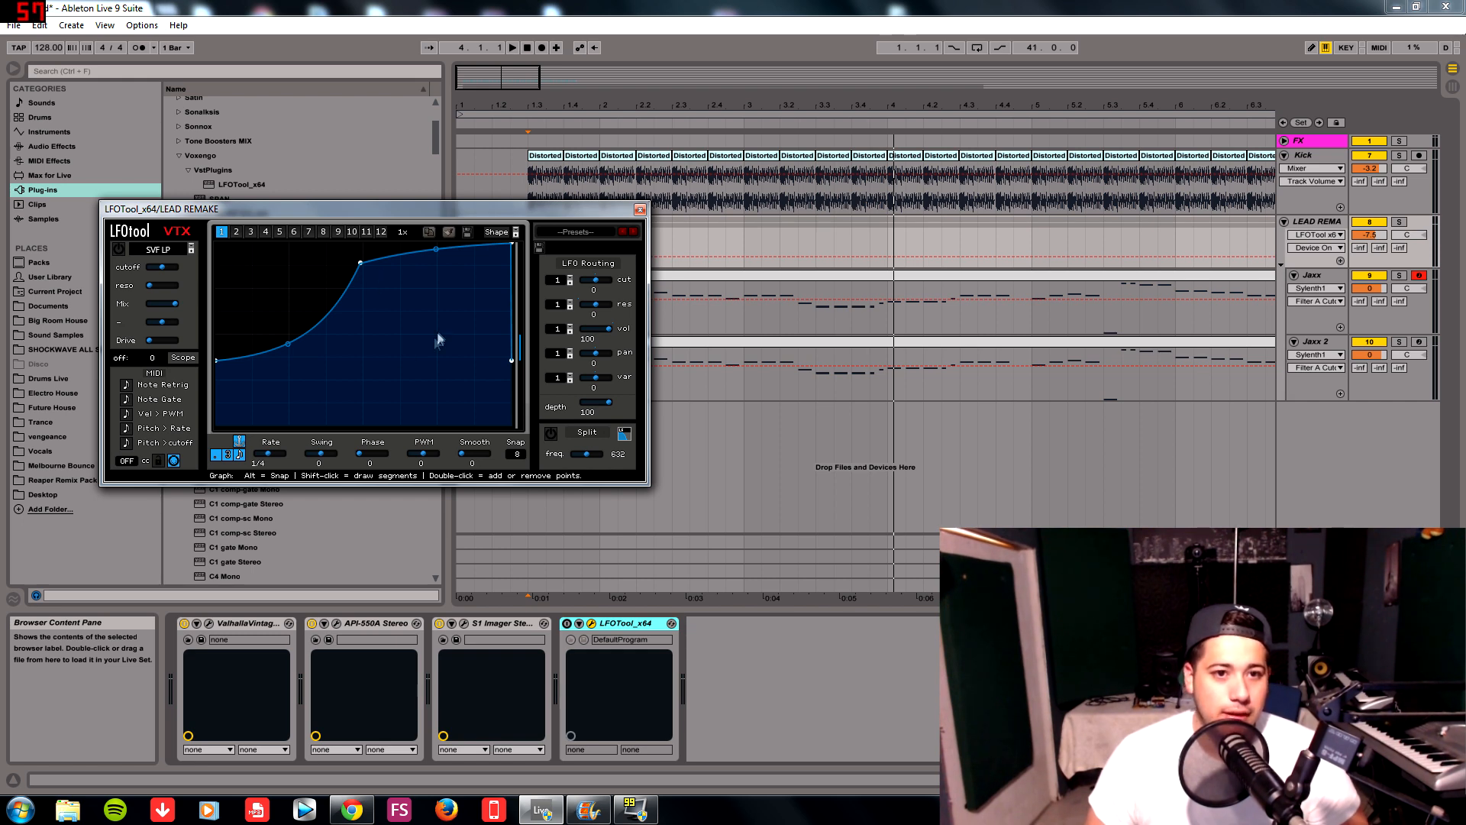
left_click(640, 210)
- Open Sylenth1 on the Jaxx track and set Mod Env 1's sustain and first destination amount to 0.00
left_click(1327, 286)
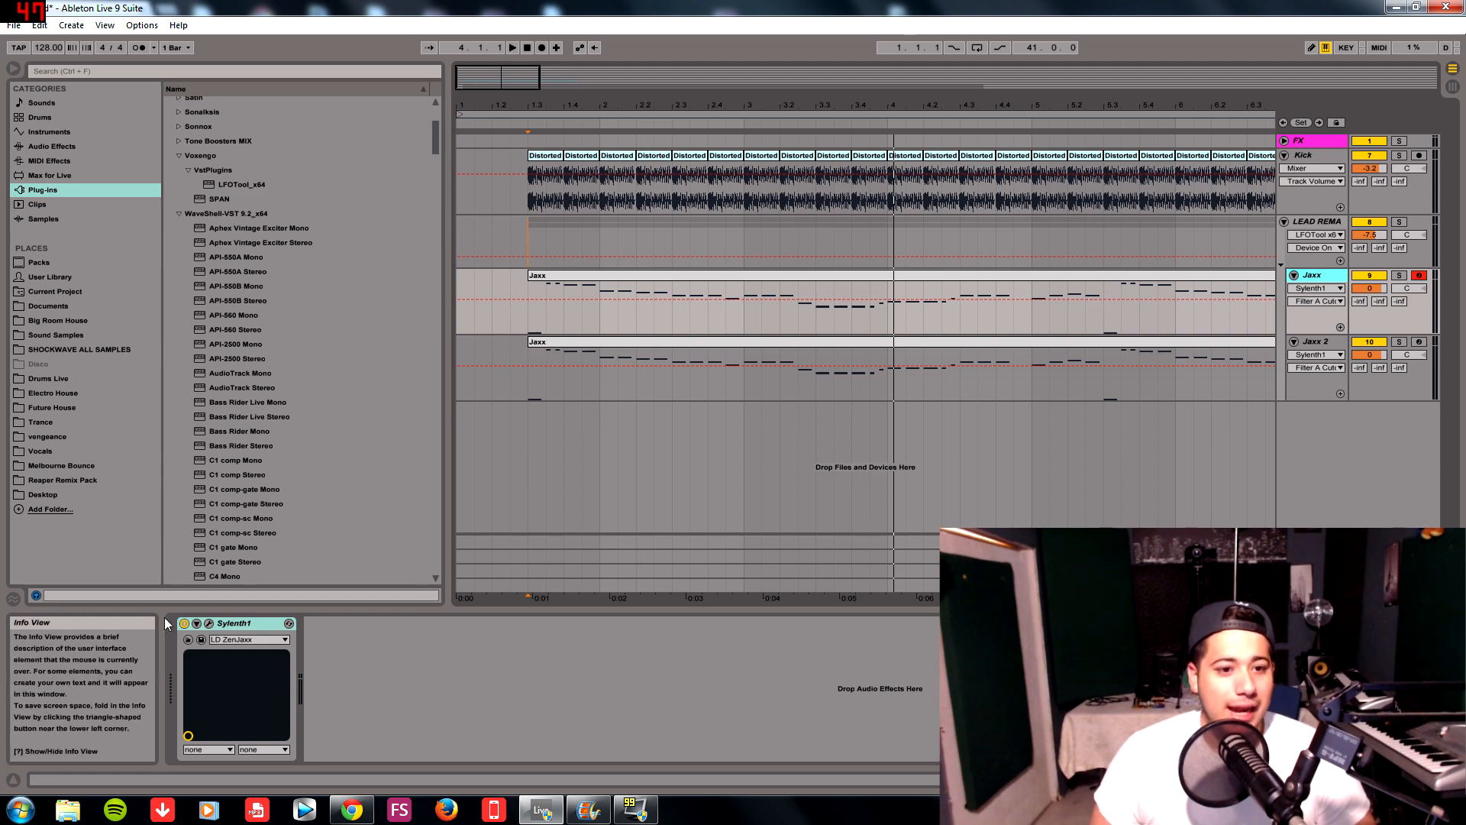
left_click(209, 624)
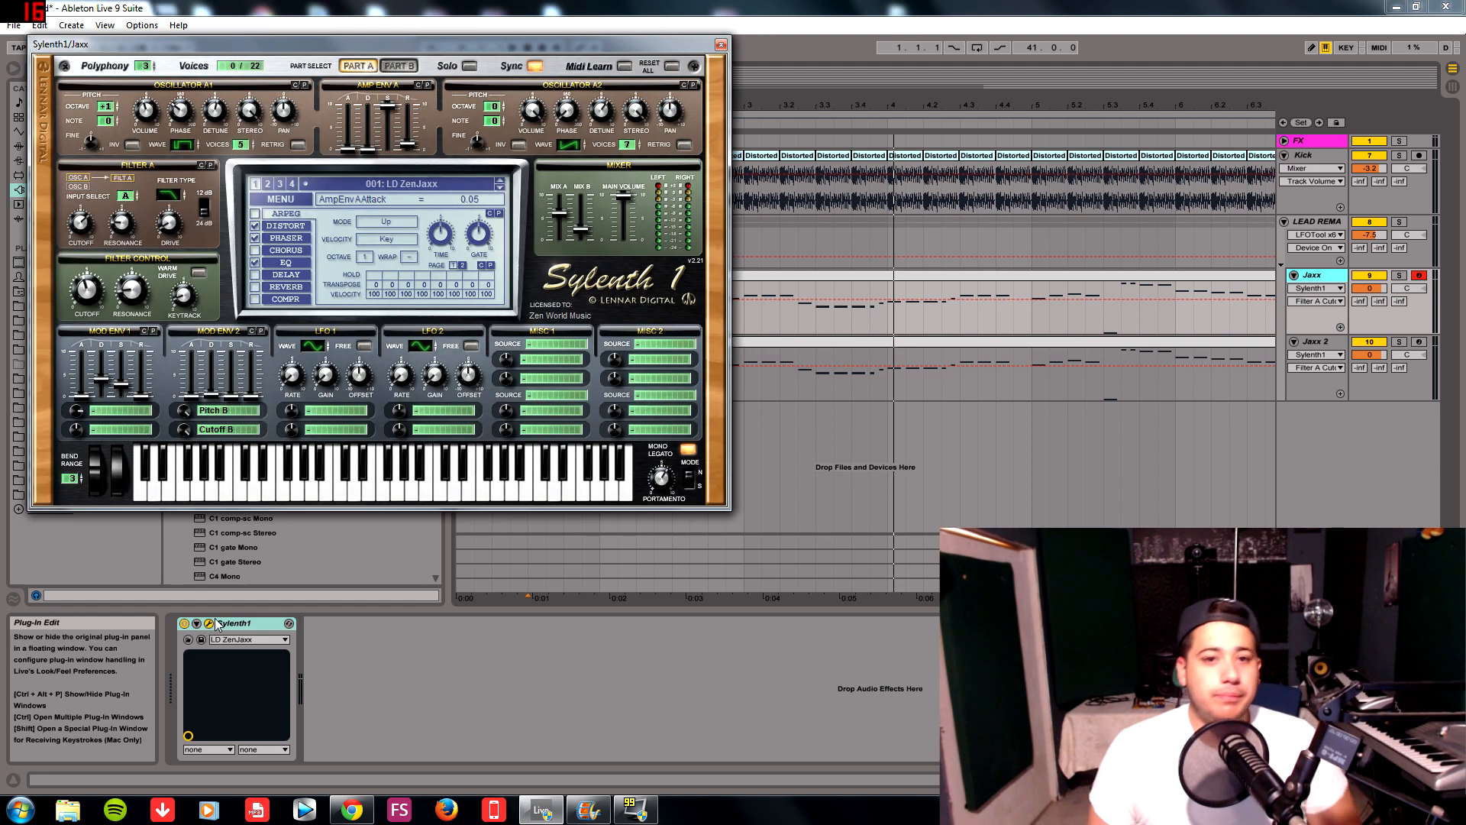
left_click_drag(233, 42, 695, 162)
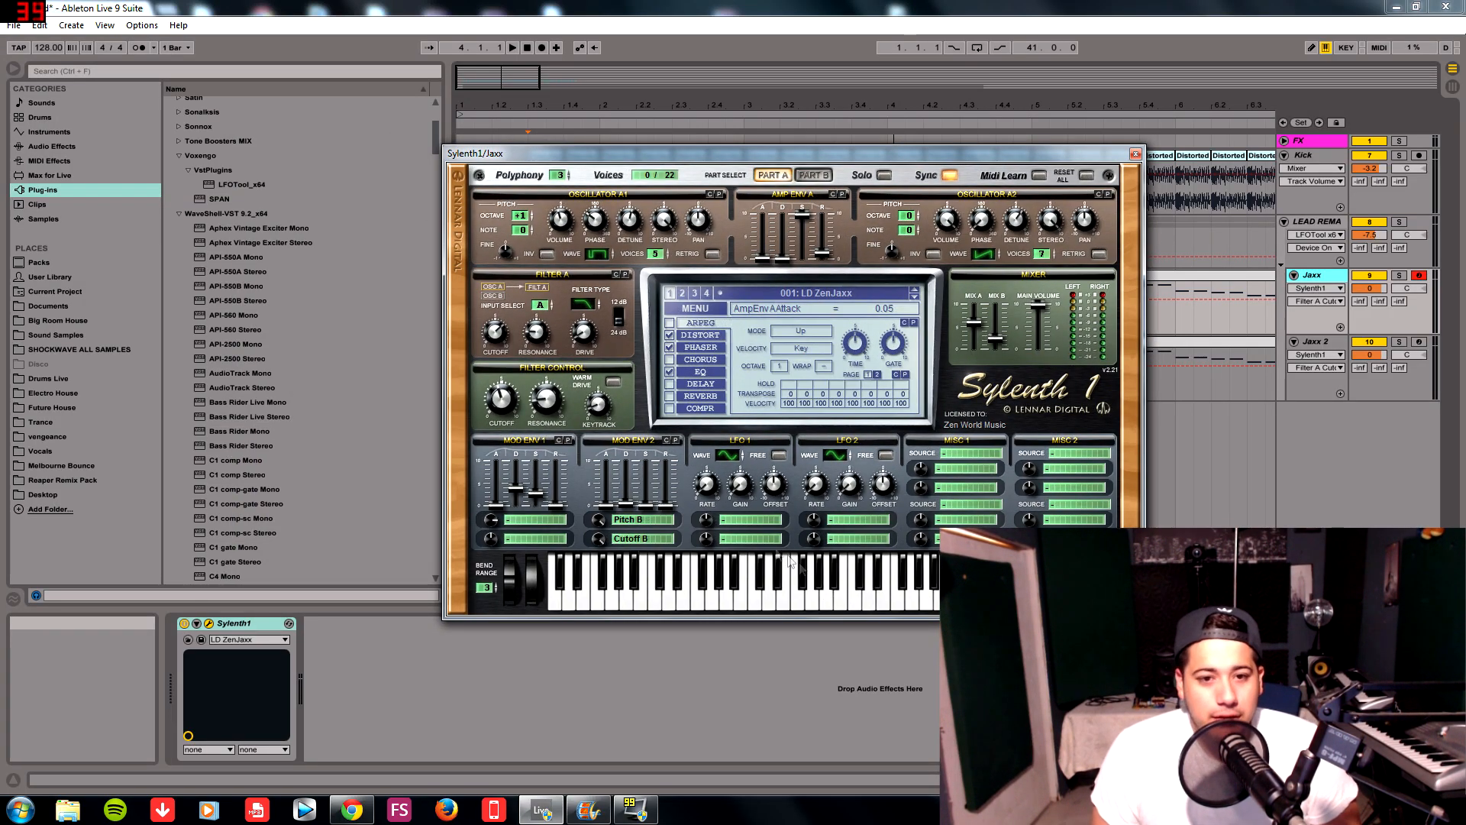
left_click_drag(536, 490, 536, 507)
left_click_drag(552, 574, 552, 579)
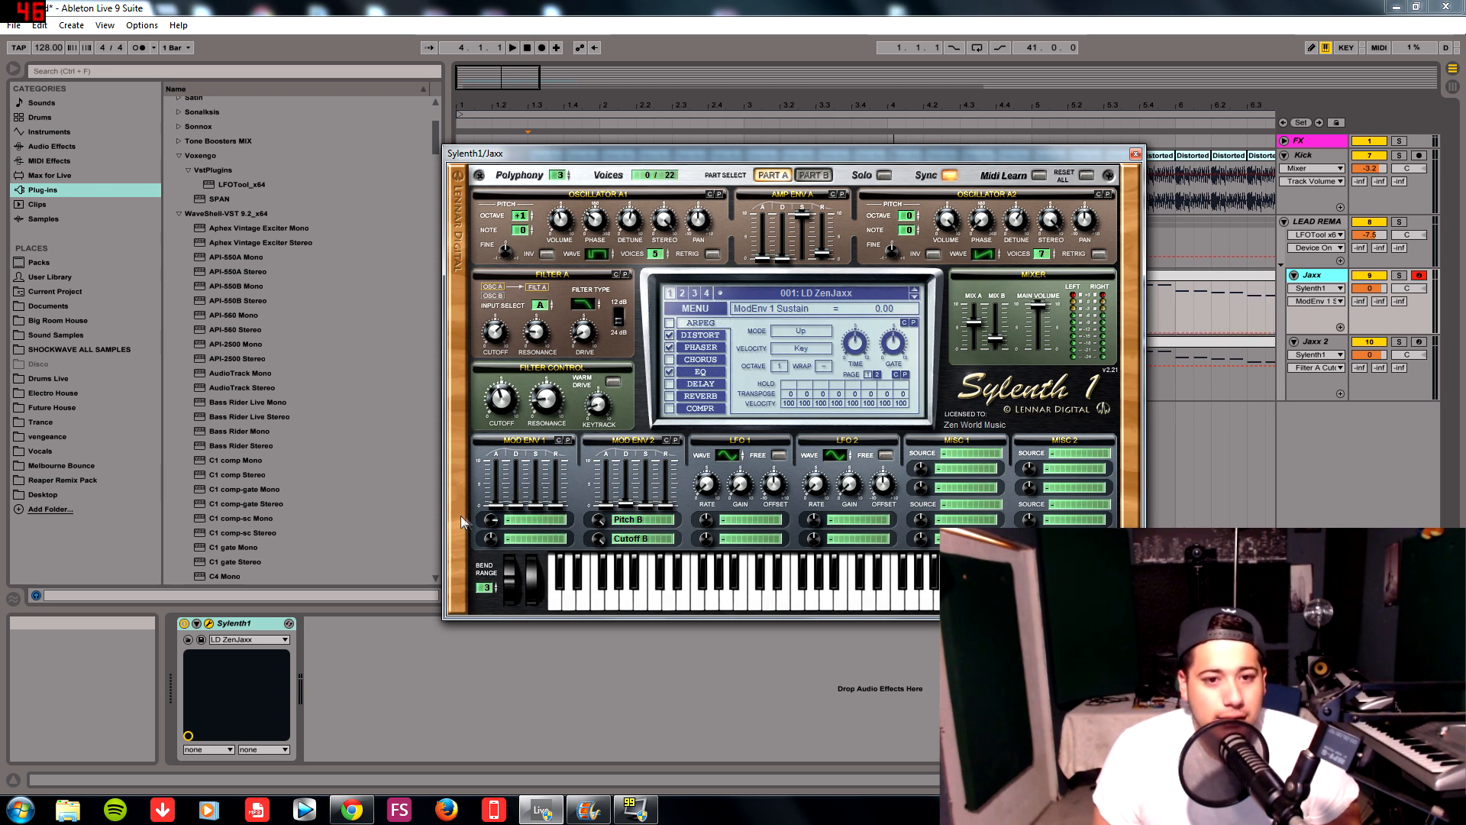
left_click_drag(491, 520, 494, 524)
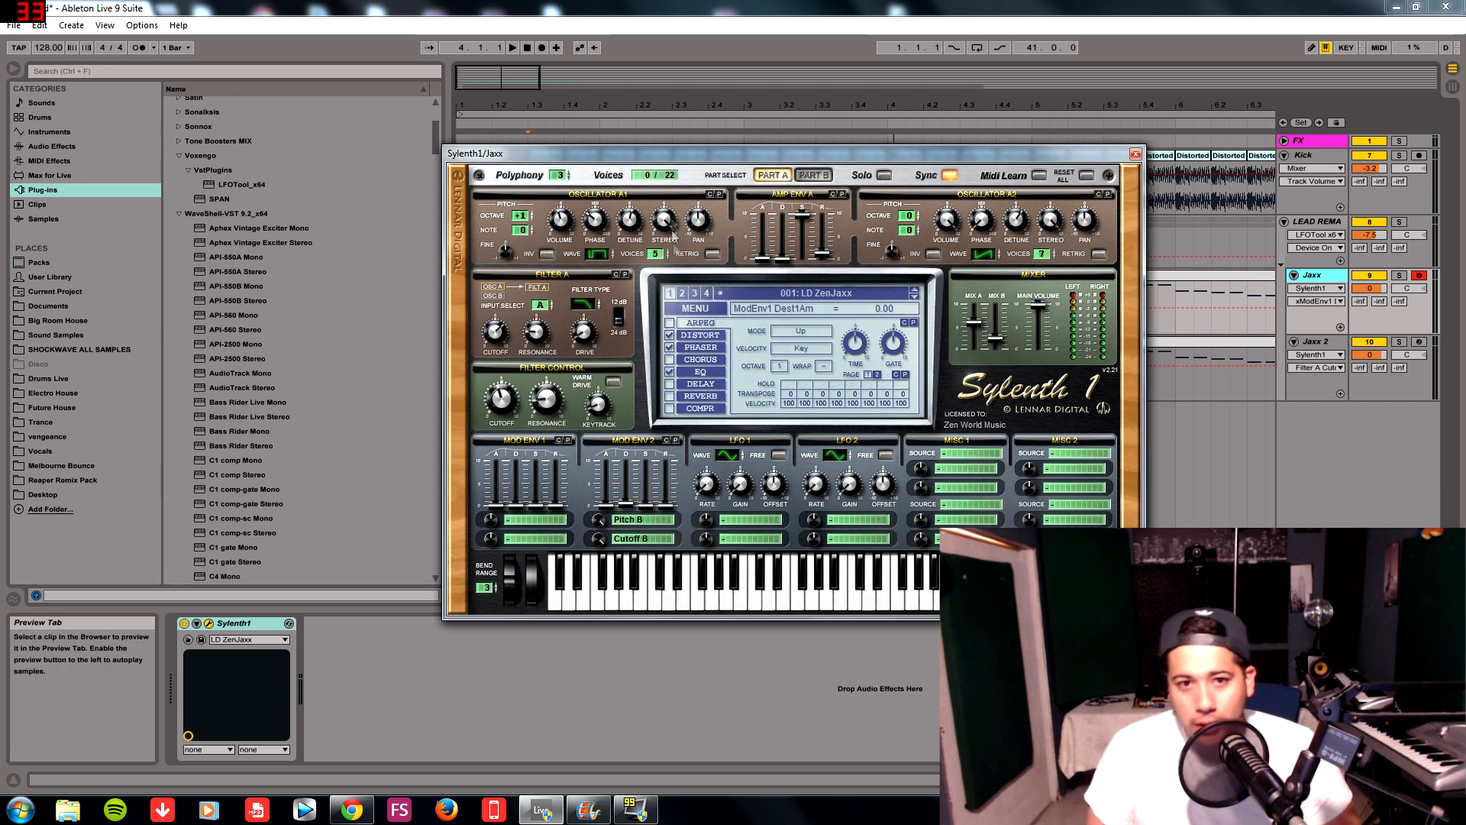
- Examine oscillator A1's wave, voices, phase, detune and volume values in Sylenth1
left_click_drag(691, 154, 624, 160)
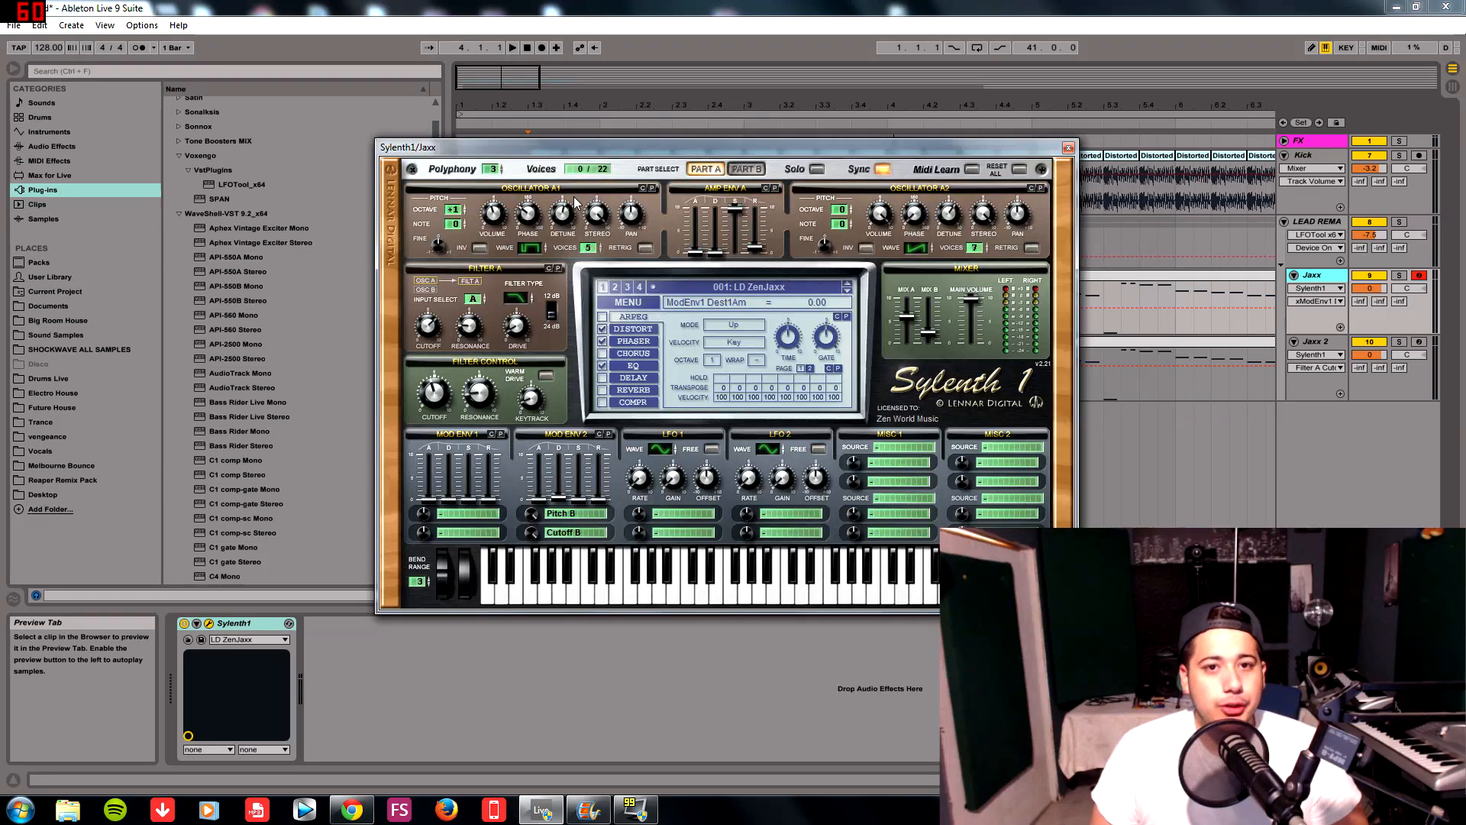
left_click(533, 247)
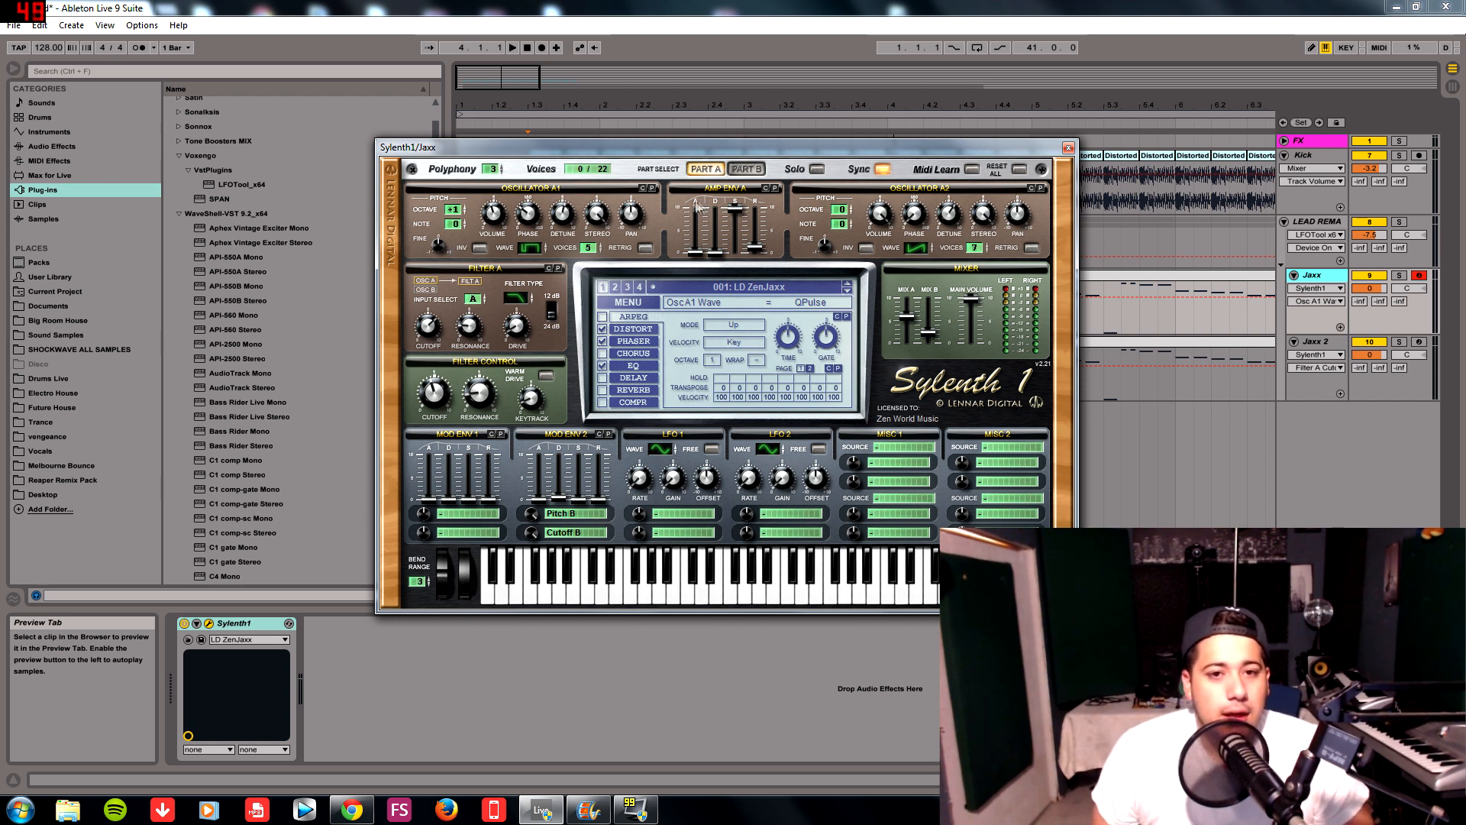
left_click(588, 248)
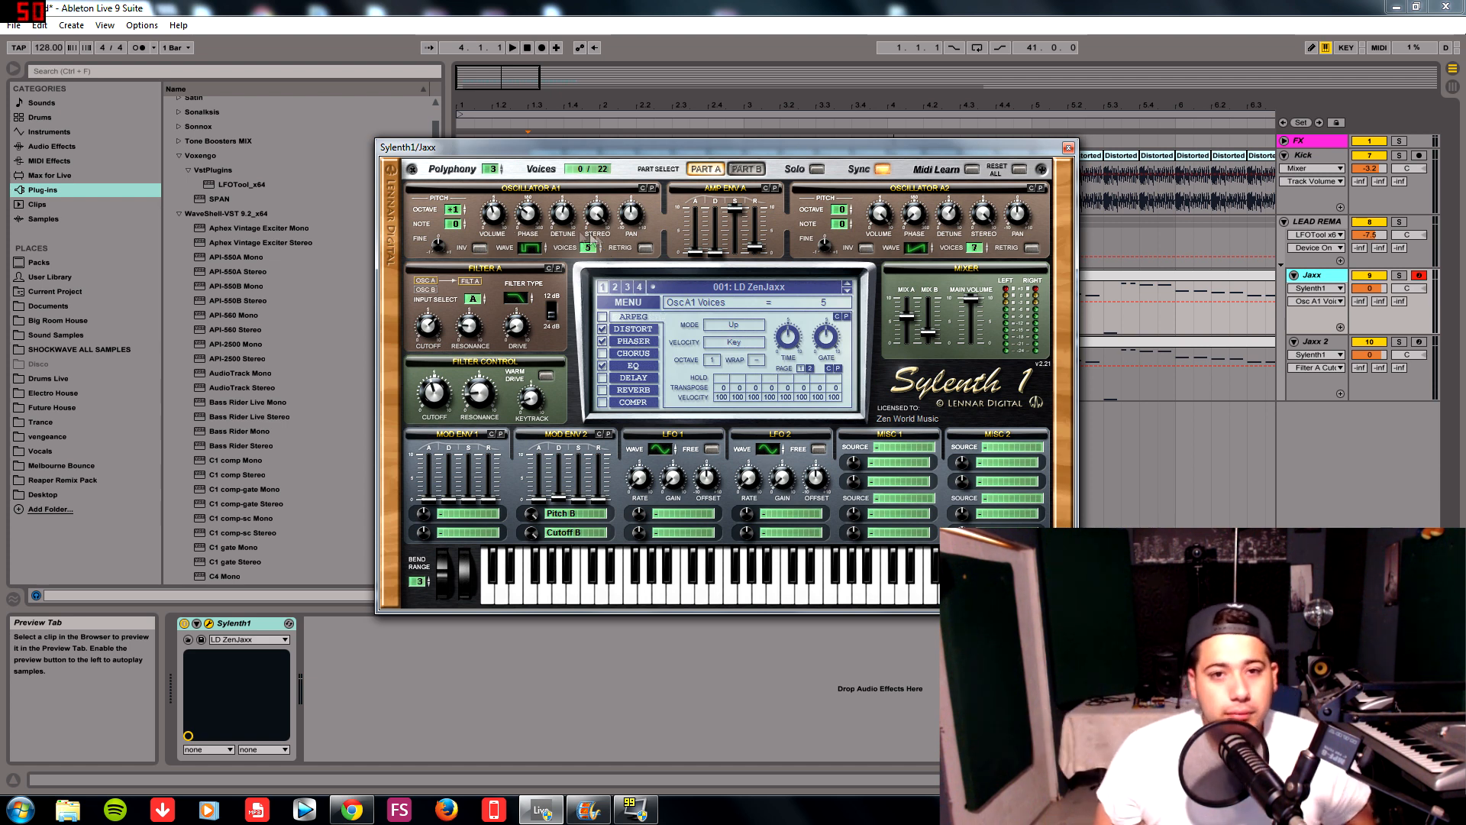
left_click(522, 215)
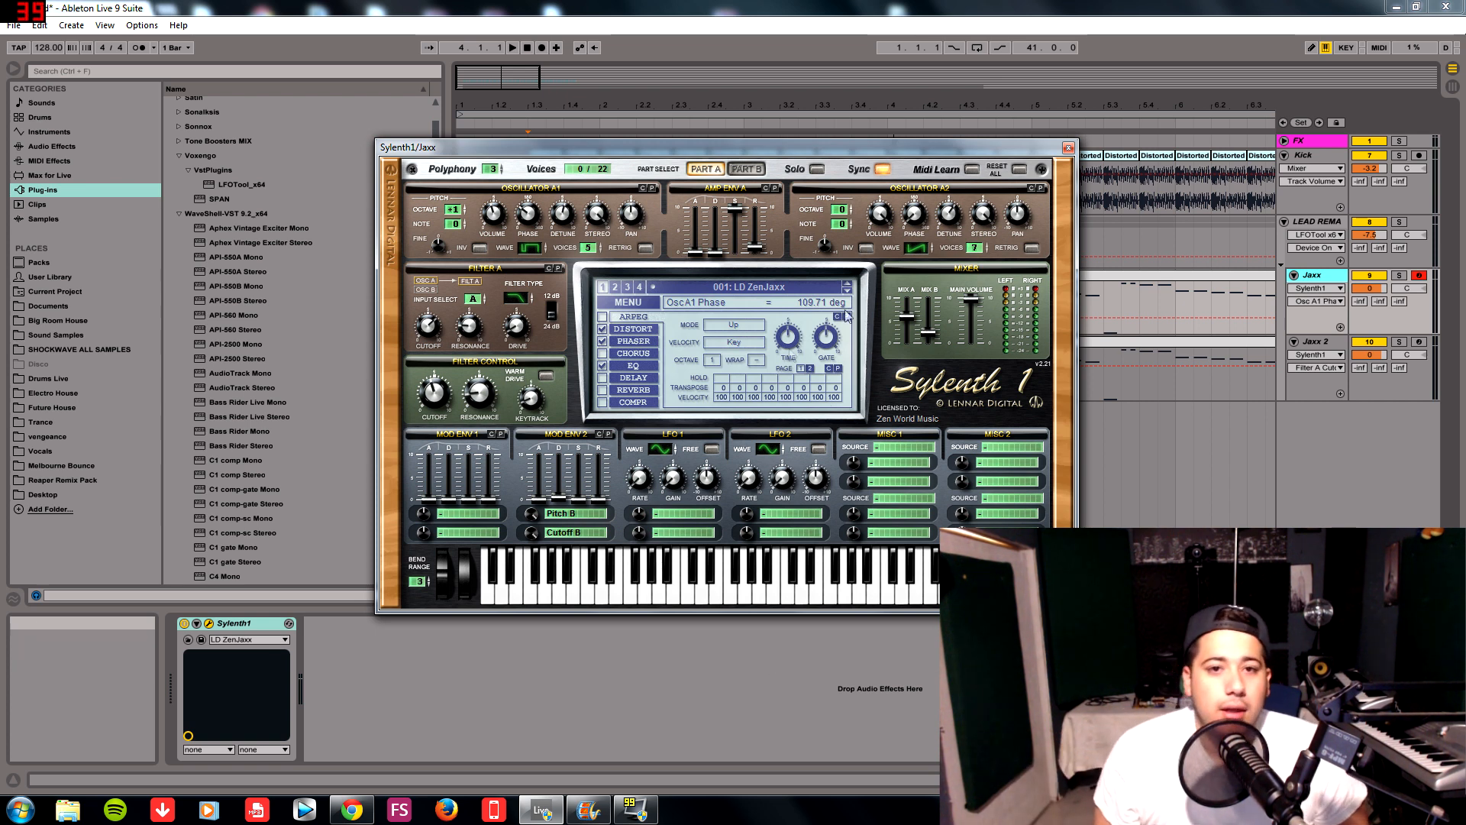
left_click(561, 223)
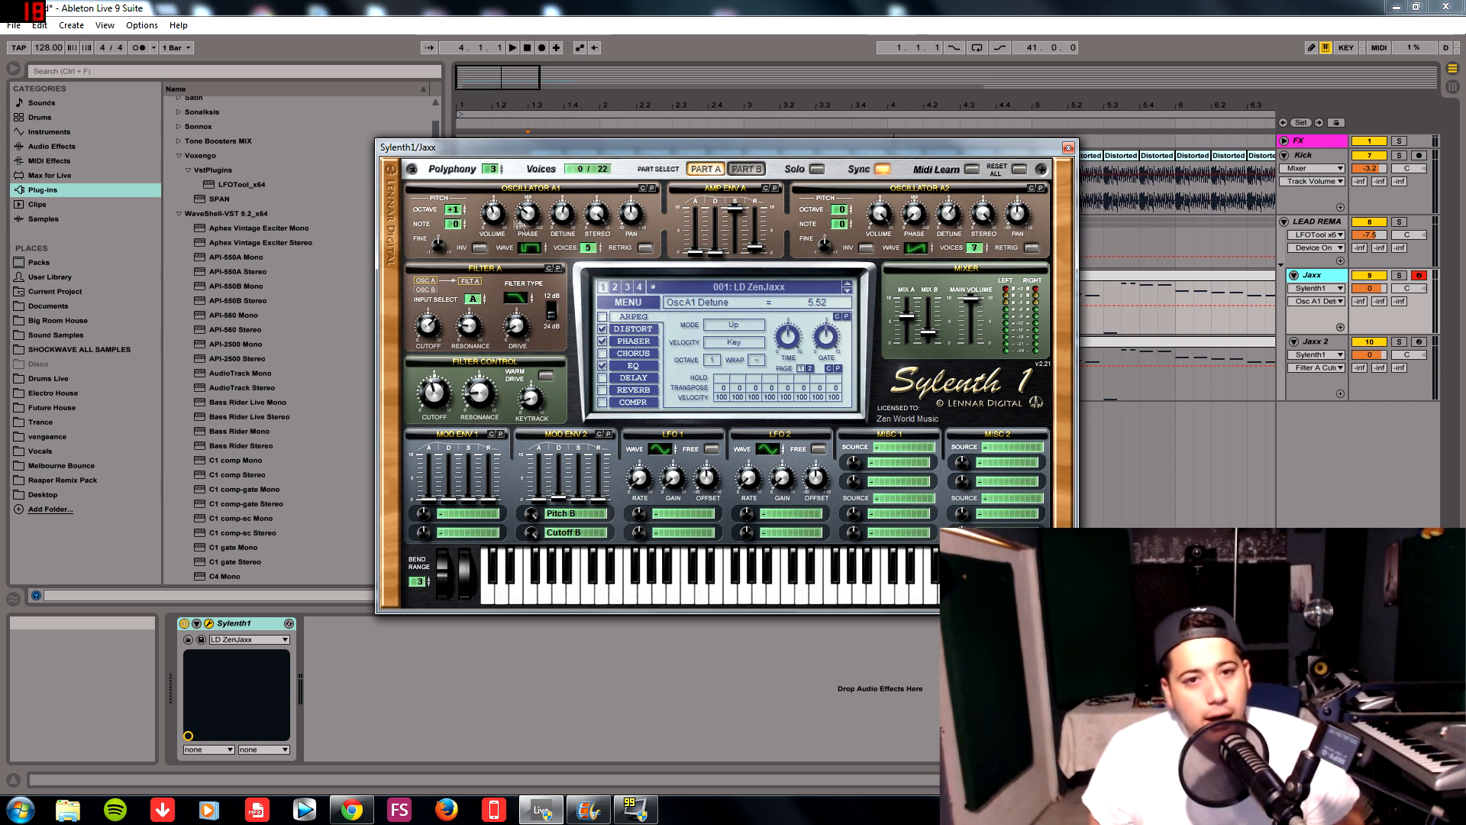
left_click(503, 222)
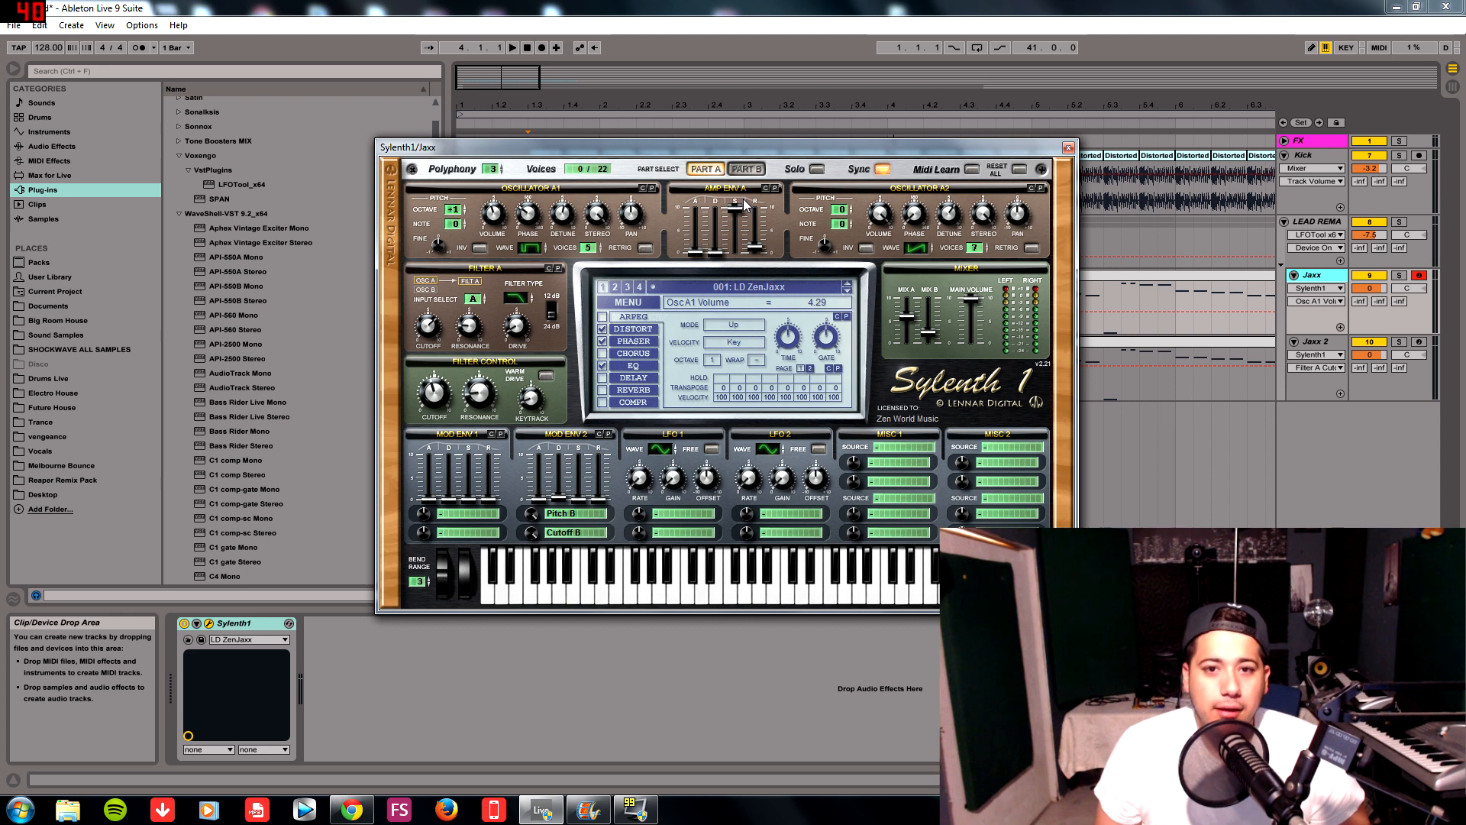
- Examine Sylenth1's Amp Env A release, oscillator A2's voices, detune and pan, and the Filter A settings
left_click(753, 248)
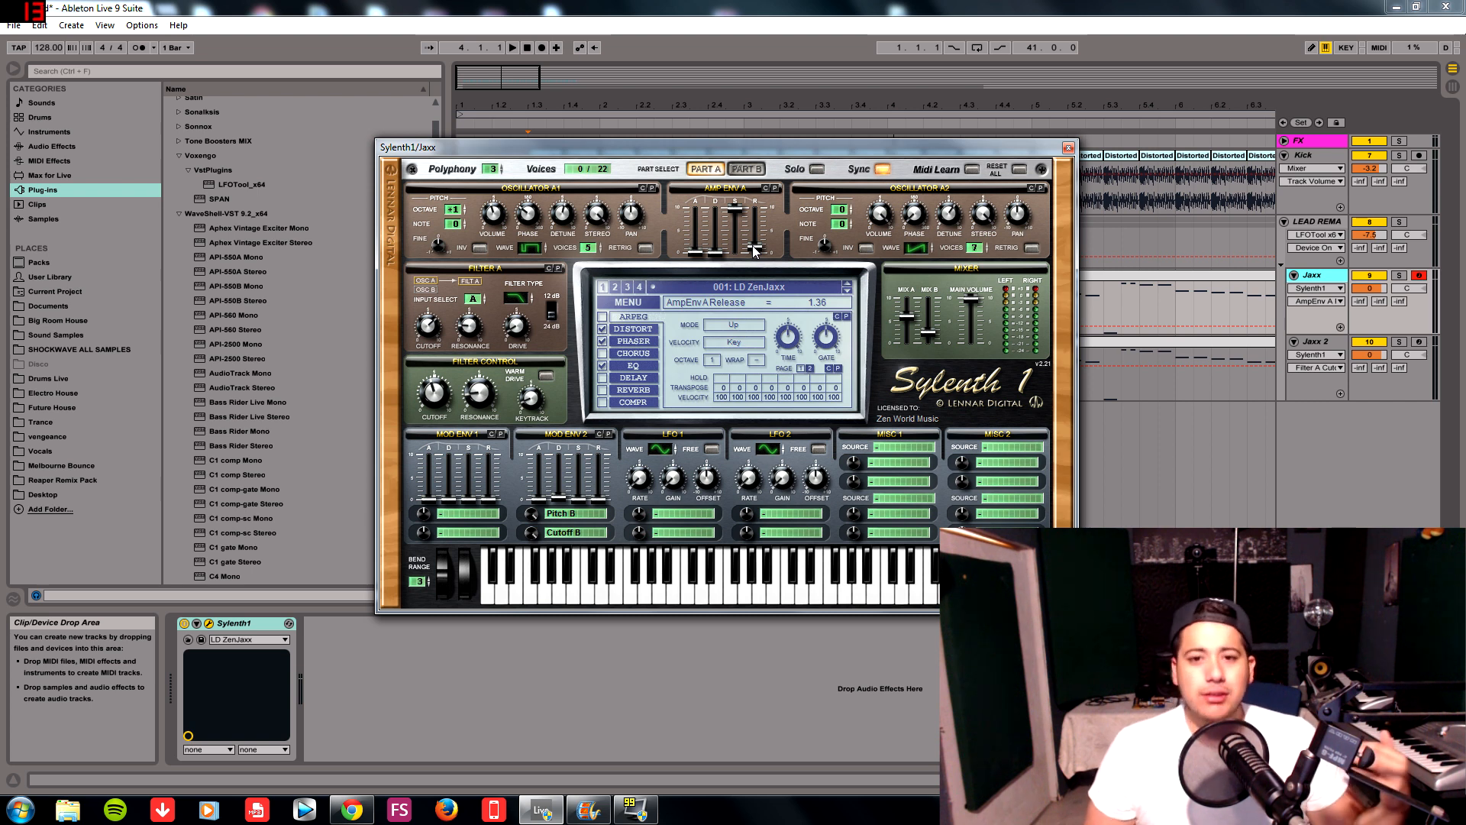
mouse_move(753, 249)
left_mouse_down()
mouse_move(832, 197)
mouse_move(796, 243)
mouse_move(744, 251)
left_mouse_up()
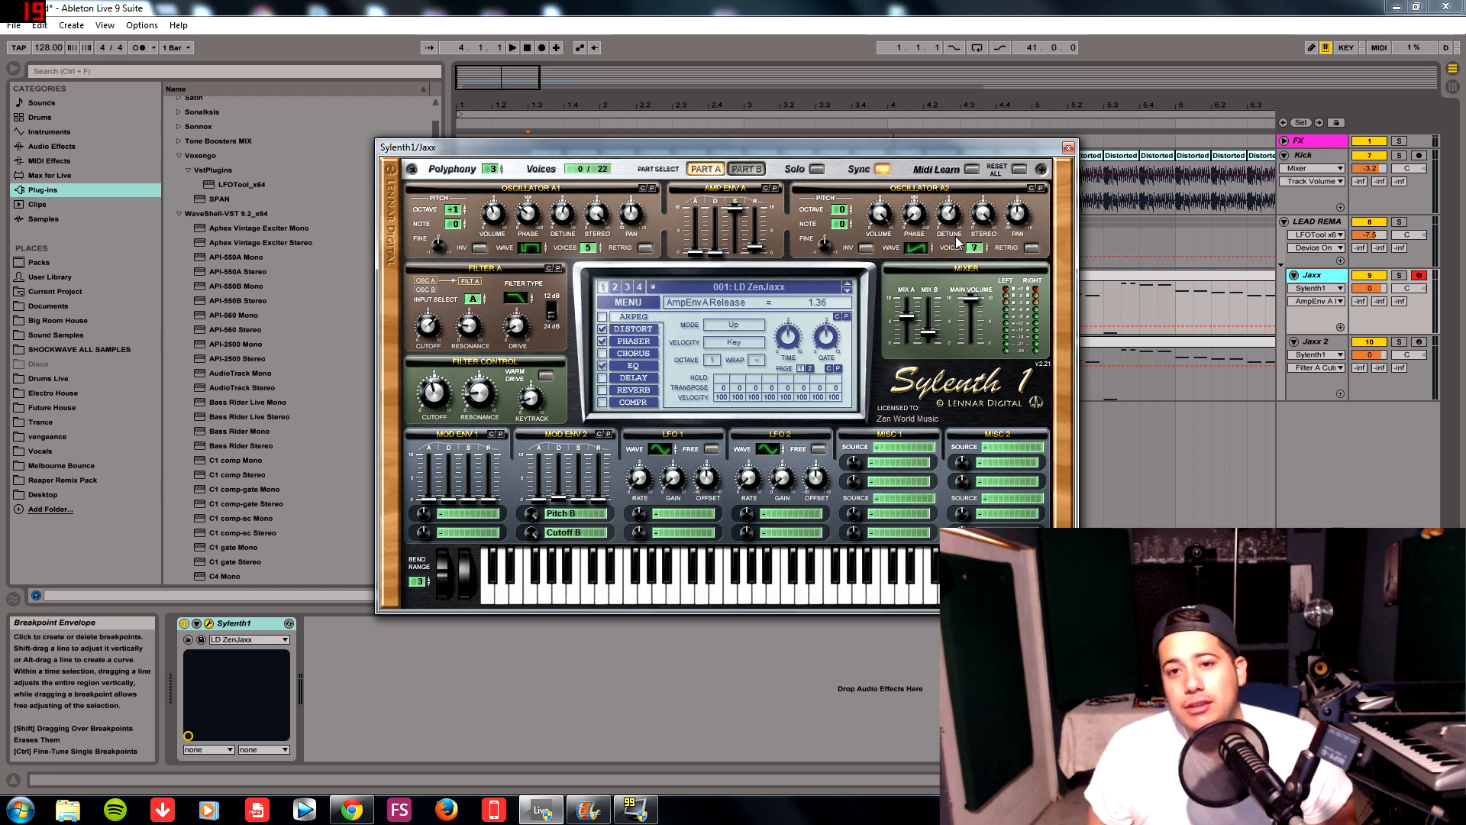
left_click(983, 247)
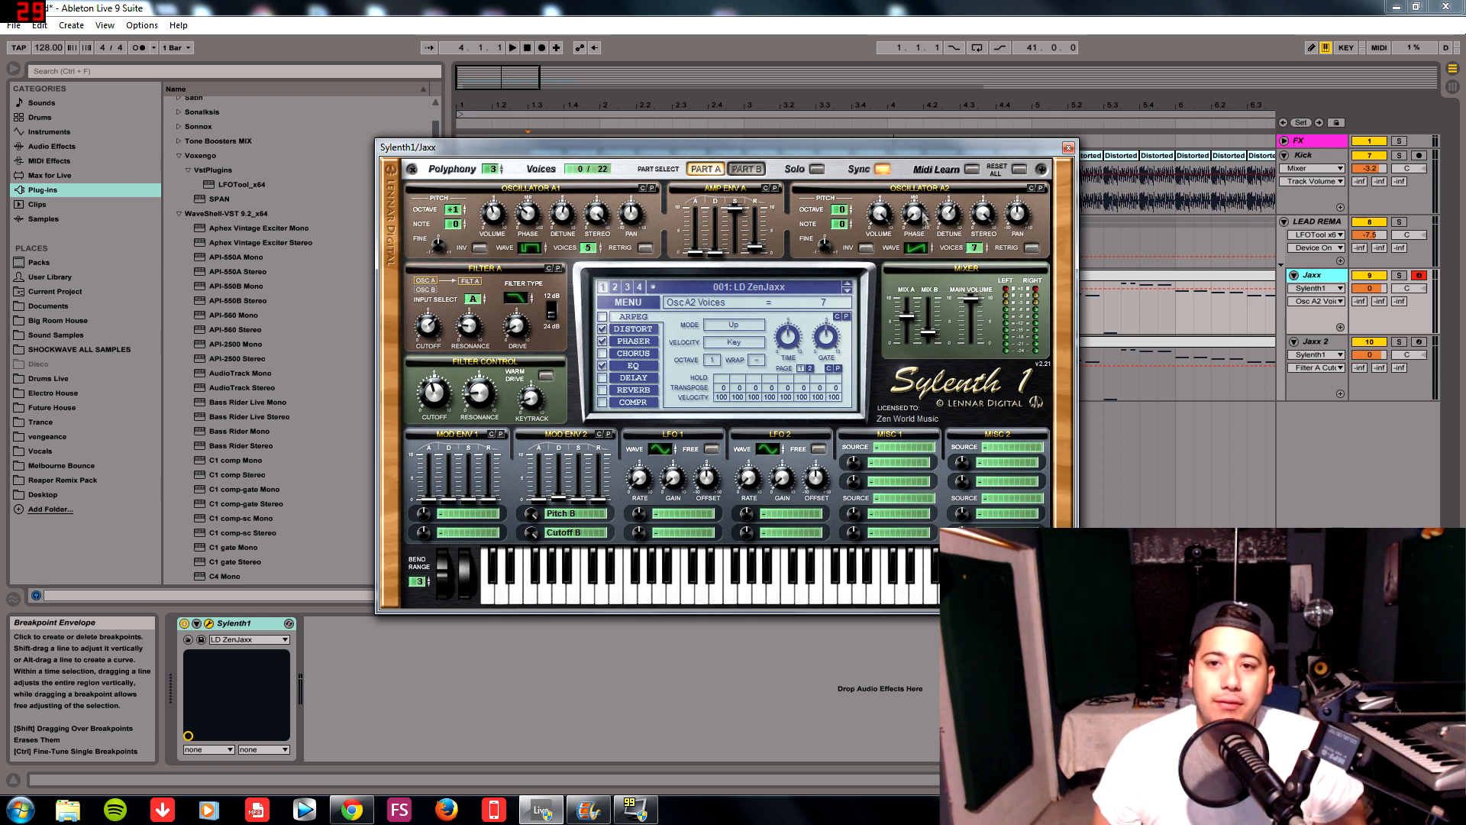
left_click(951, 214)
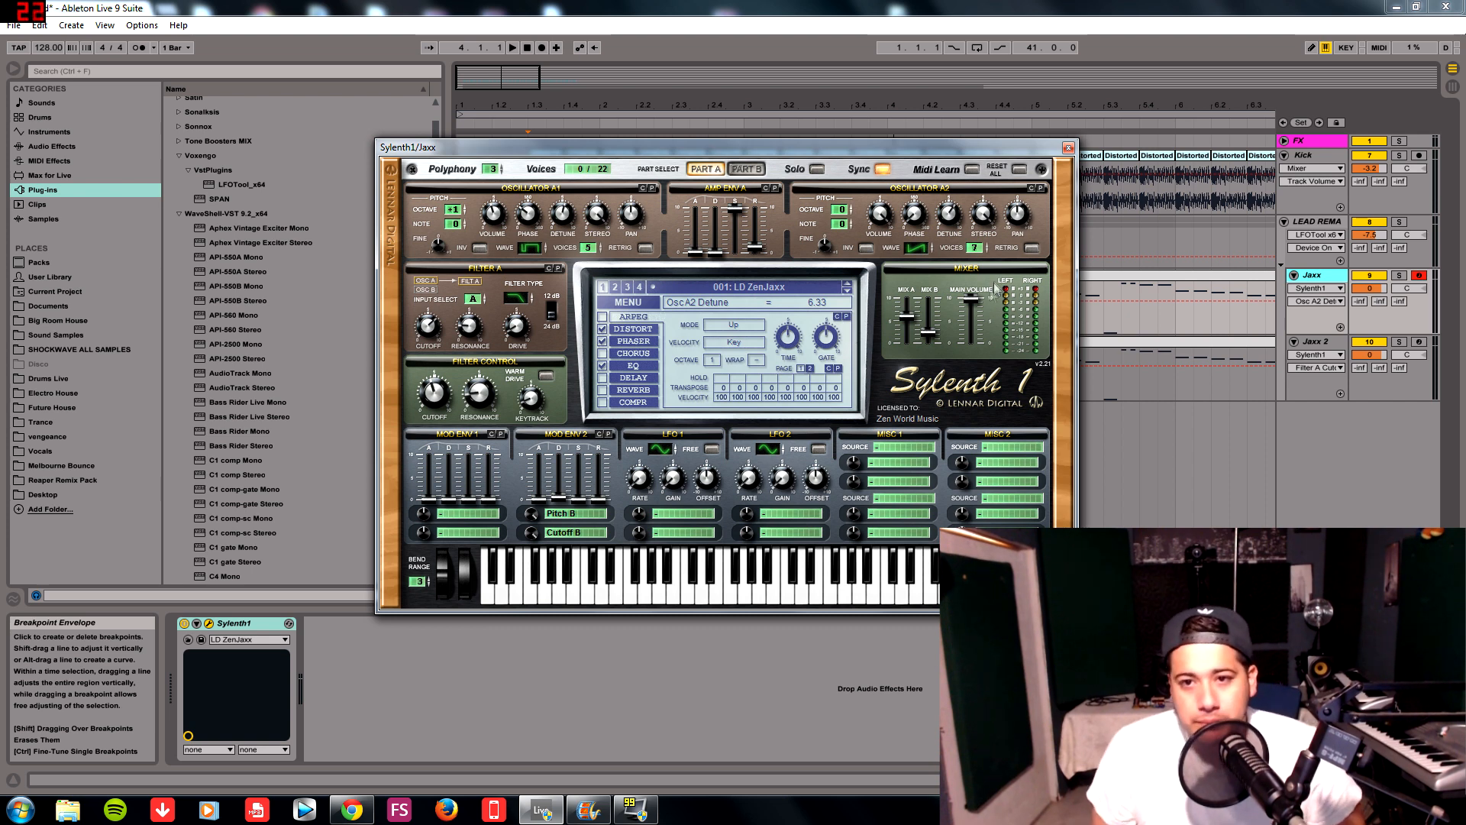
left_click(1020, 213)
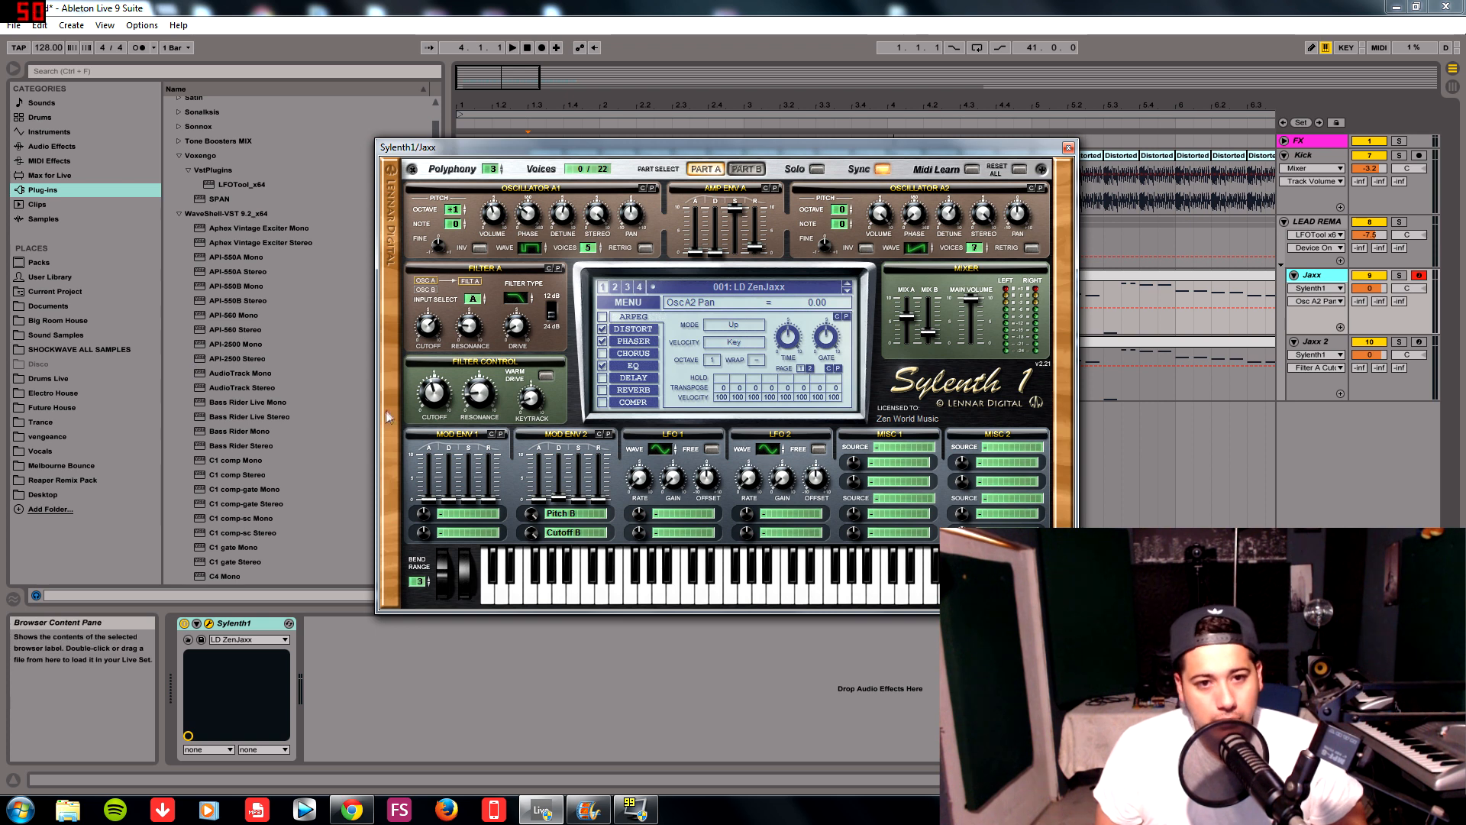
left_click(515, 295)
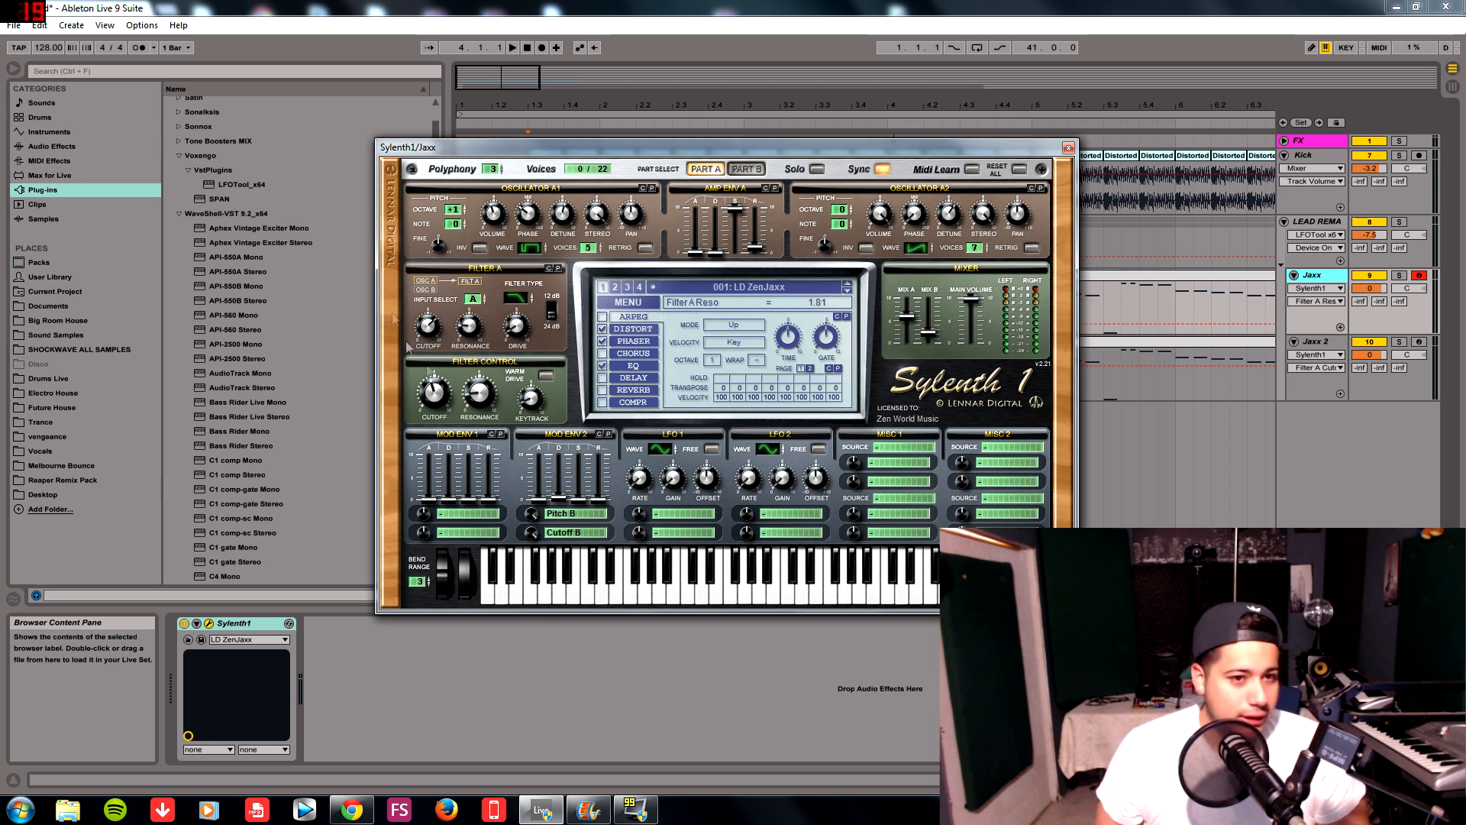
- Add an EQ Eight audio effect after Sylenth1 on the Jaxx track
left_click(31, 147)
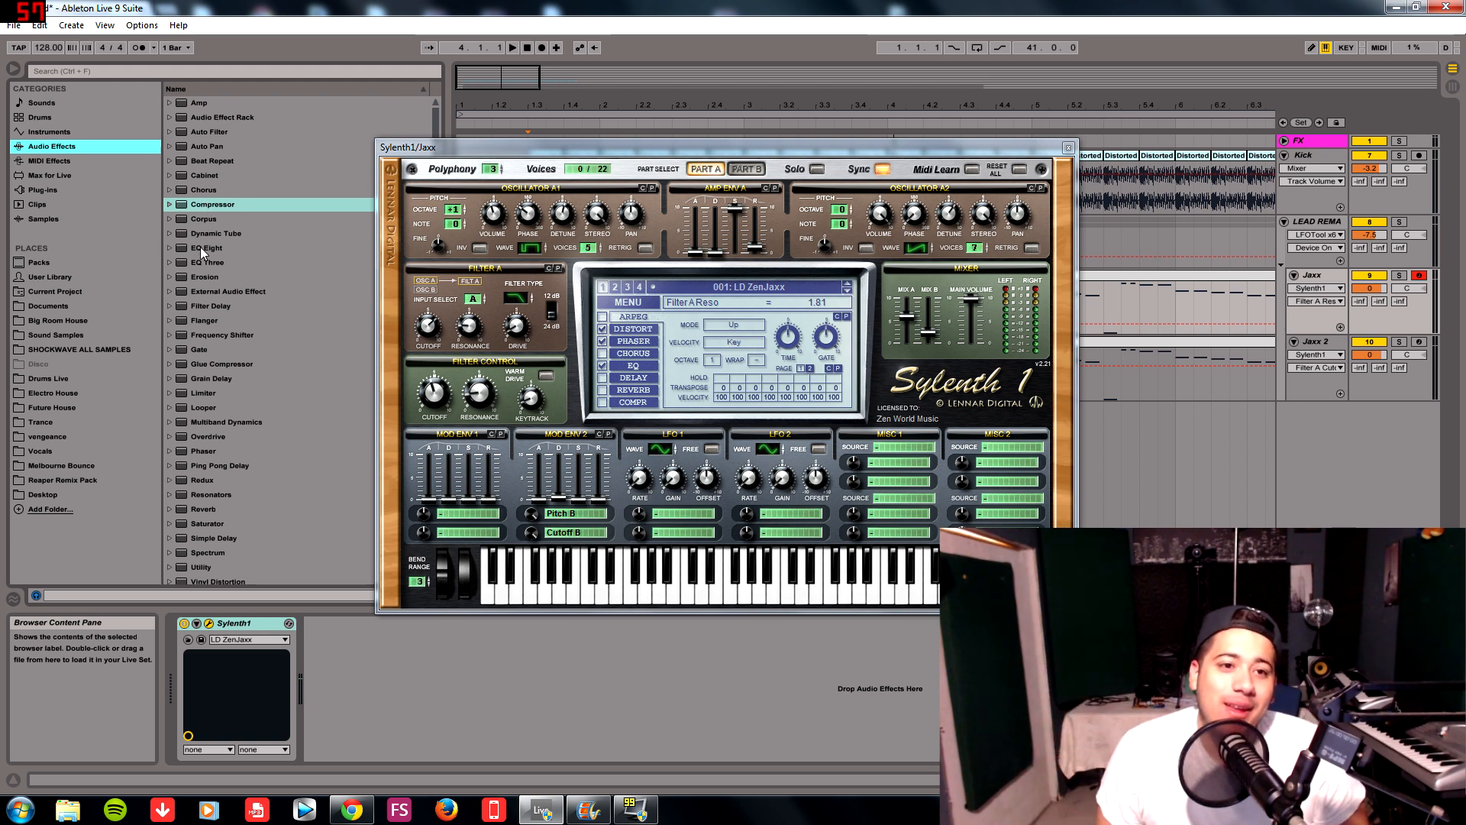
left_click_drag(200, 246, 352, 634)
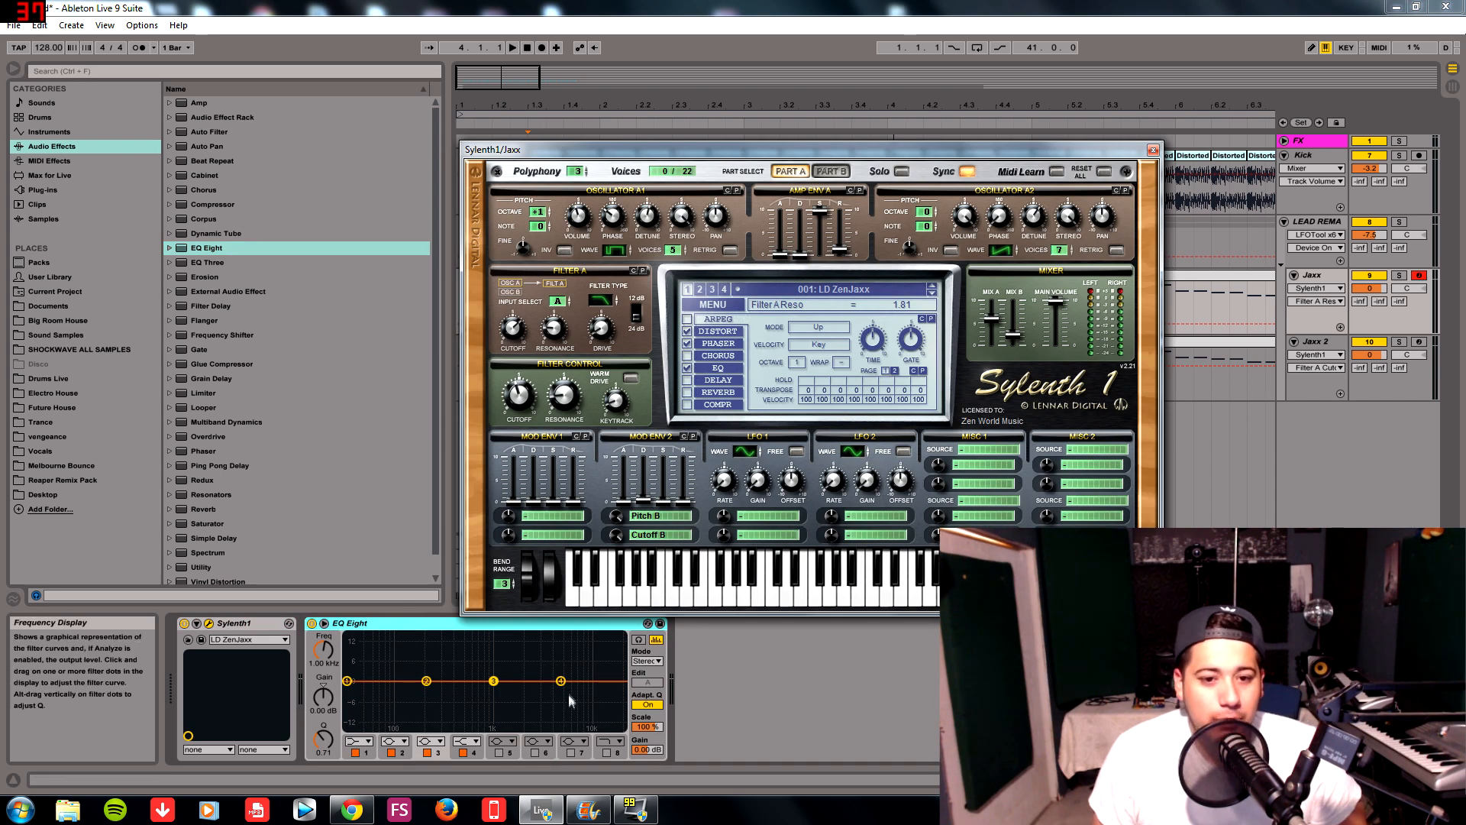
- Set EQ Eight's fourth band to a high-cut filter at about 6.59 kHz with a resonance Q of about 4
left_click(468, 740)
left_click(478, 720)
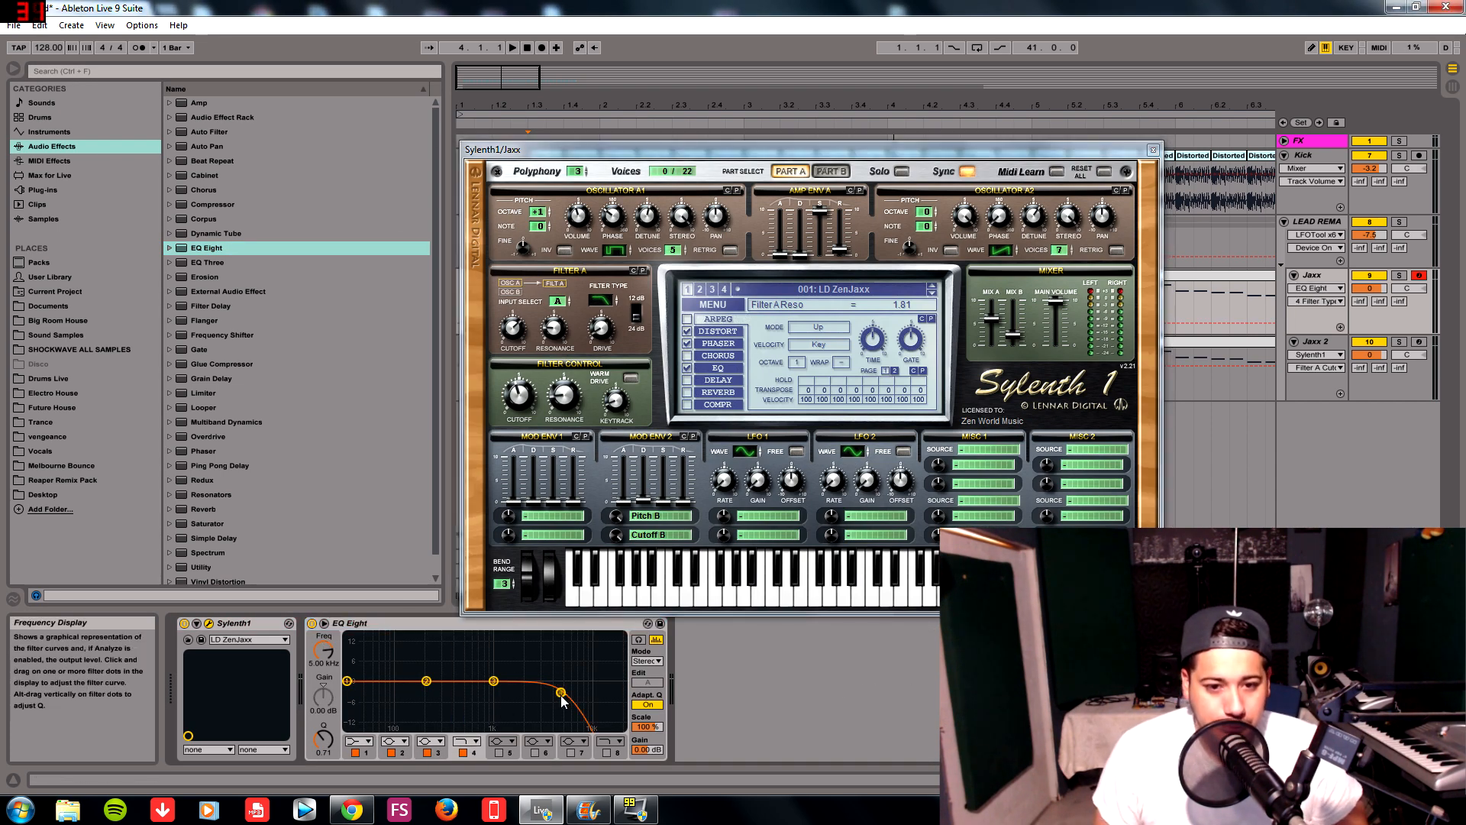
mouse_move(560, 681)
left_mouse_down()
mouse_move(479, 687)
mouse_move(478, 663)
mouse_move(484, 694)
mouse_move(616, 686)
mouse_move(568, 683)
left_mouse_up()
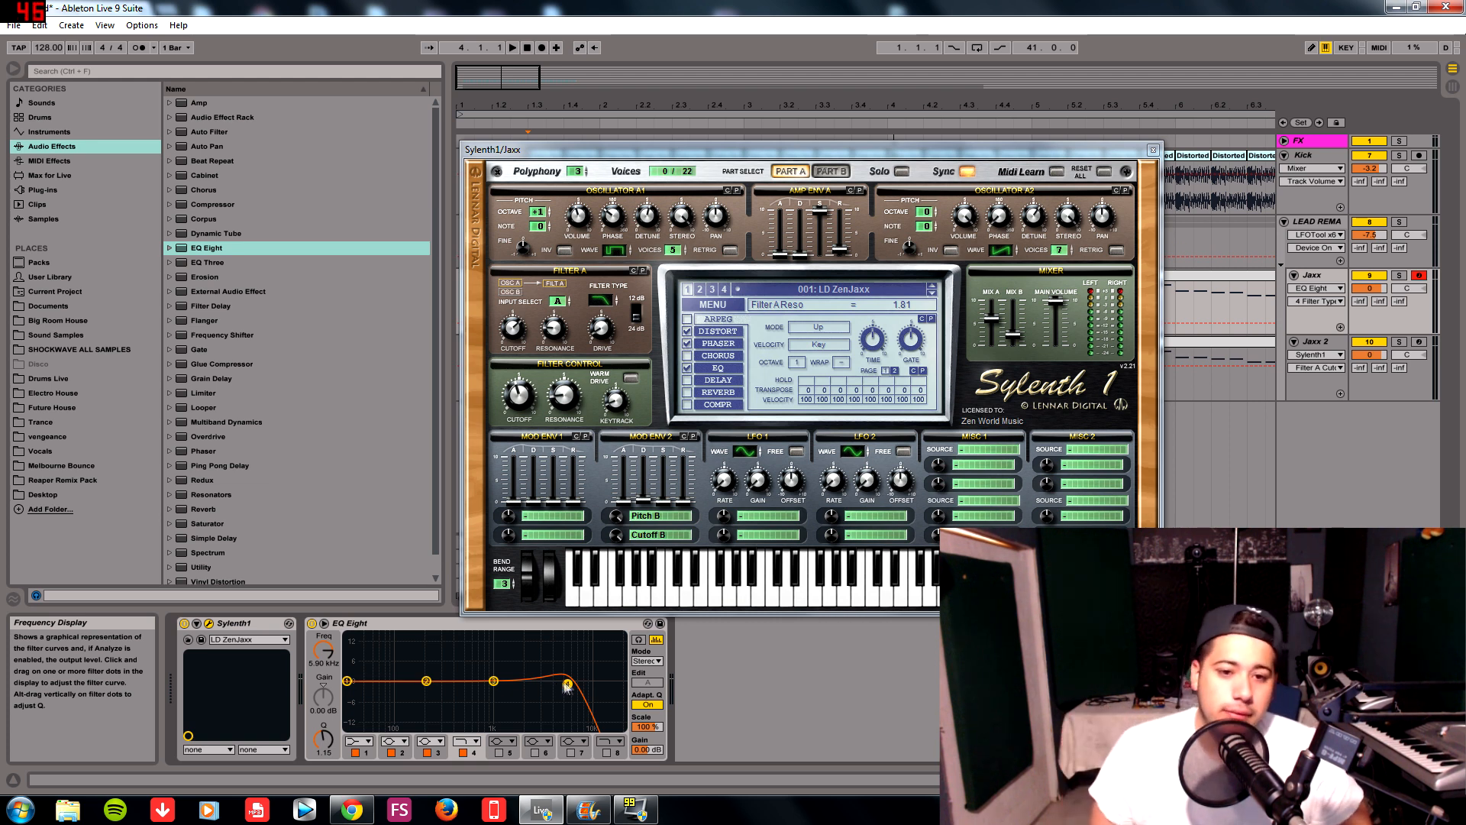
left_click_drag(567, 683, 567, 667)
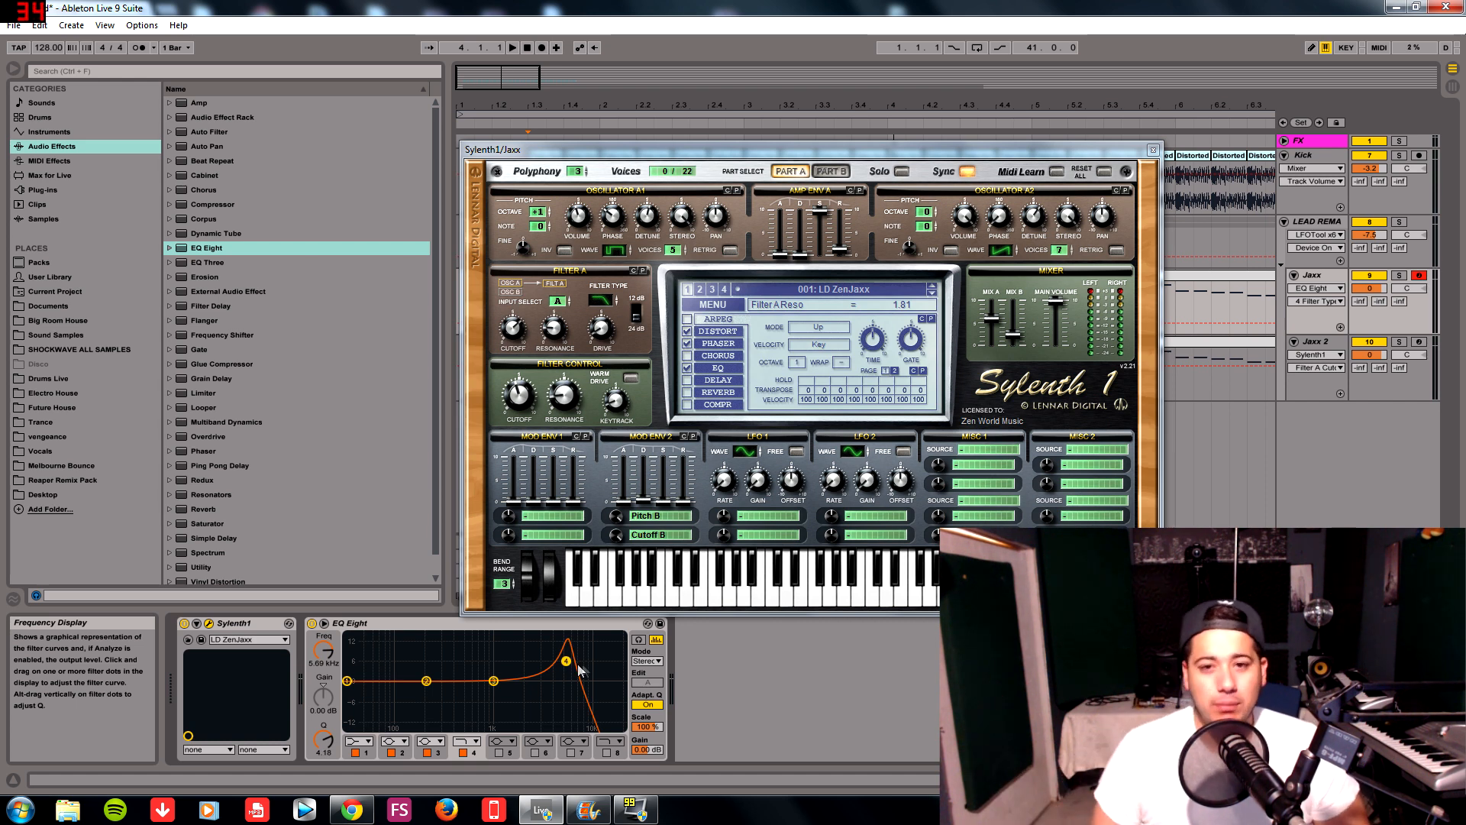
mouse_move(566, 660)
left_mouse_down()
mouse_move(562, 695)
mouse_move(572, 662)
left_mouse_up()
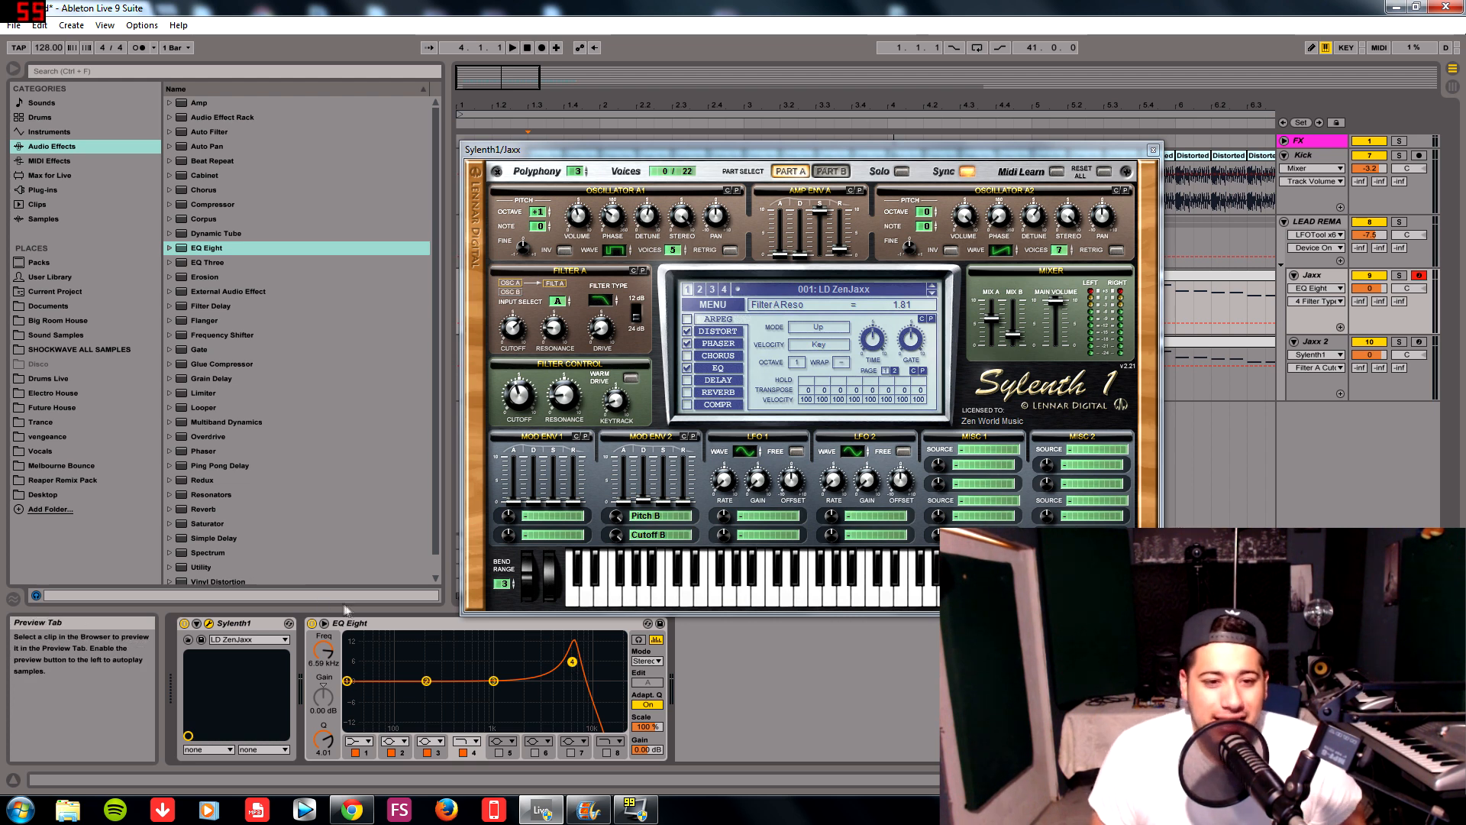
- Delete the EQ Eight from the Jaxx track's device chain
left_click(437, 624)
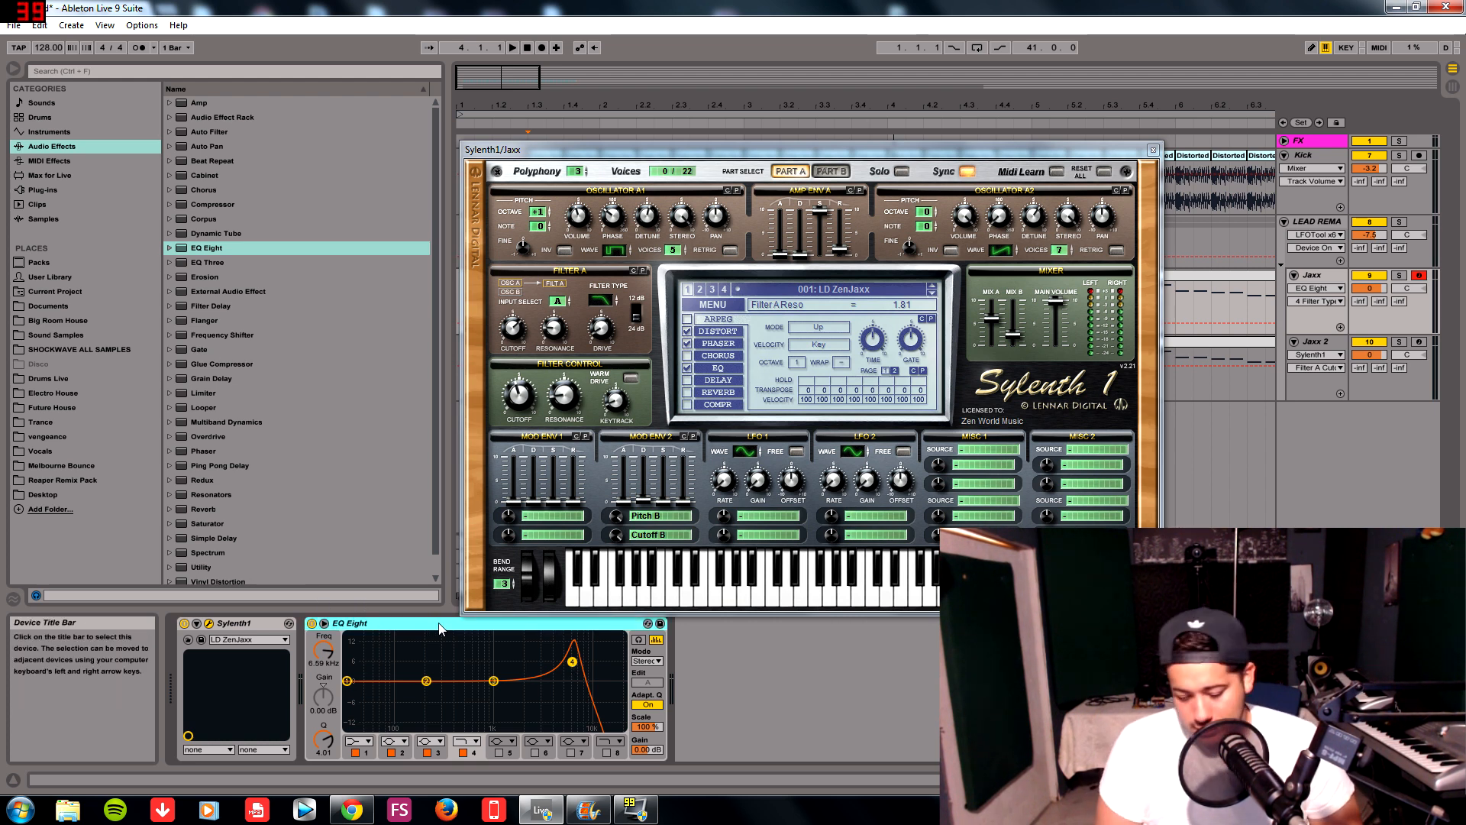
key("Delete")
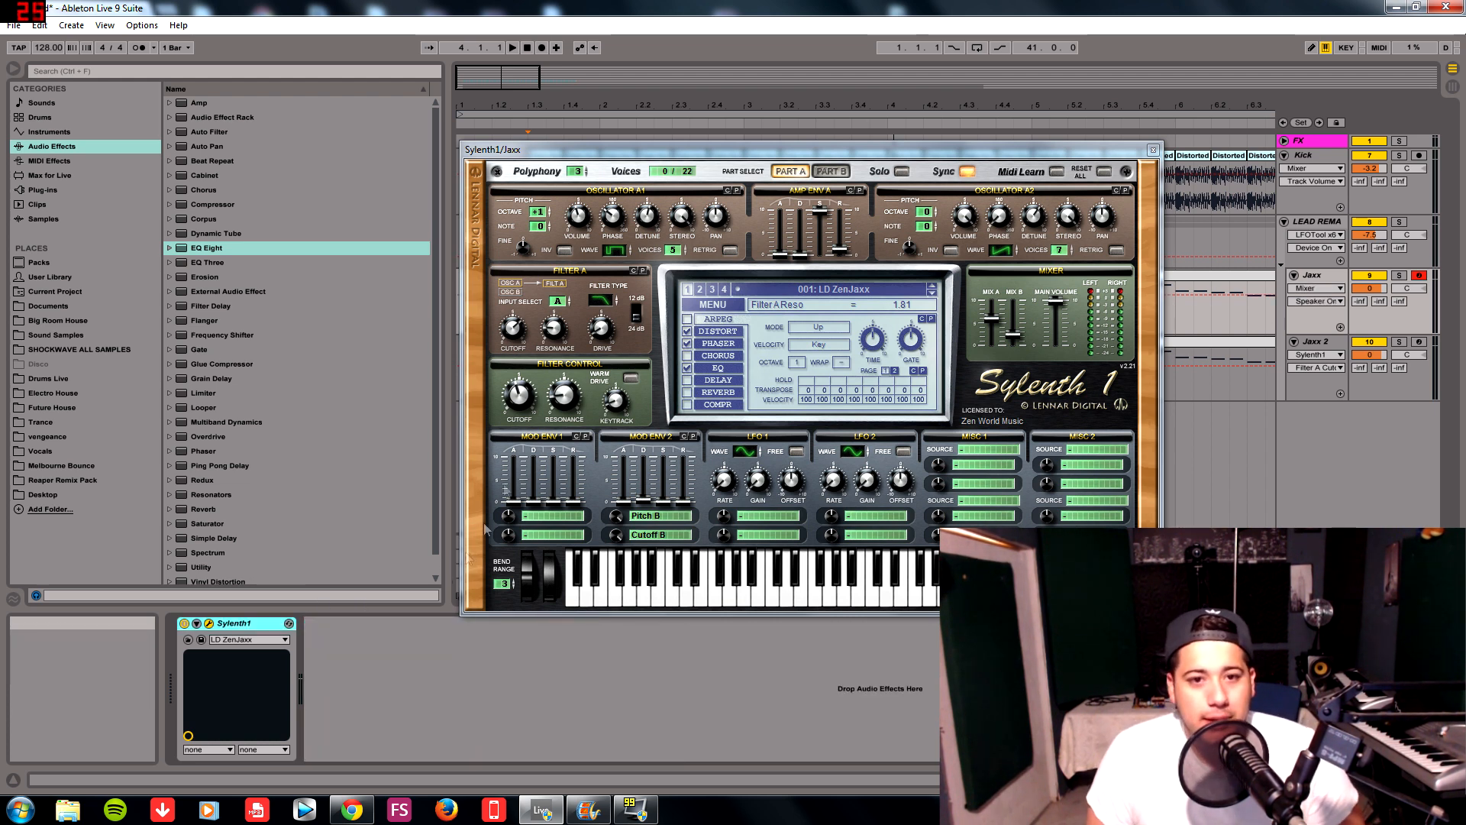
- Examine the cutoff, resonance and drive values of Sylenth1's Filter A
left_click(513, 336)
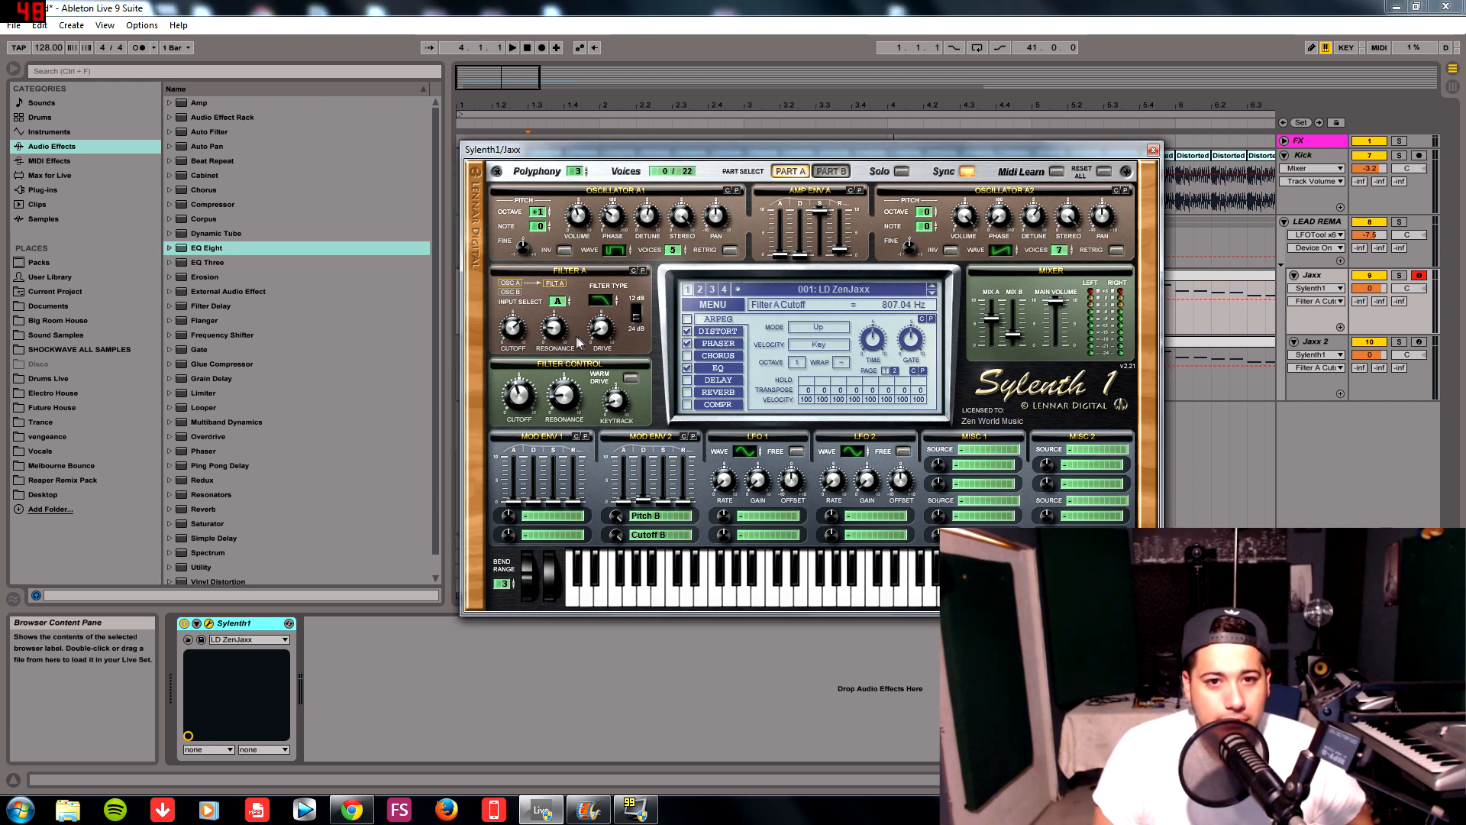
left_click(552, 333)
left_click(524, 336)
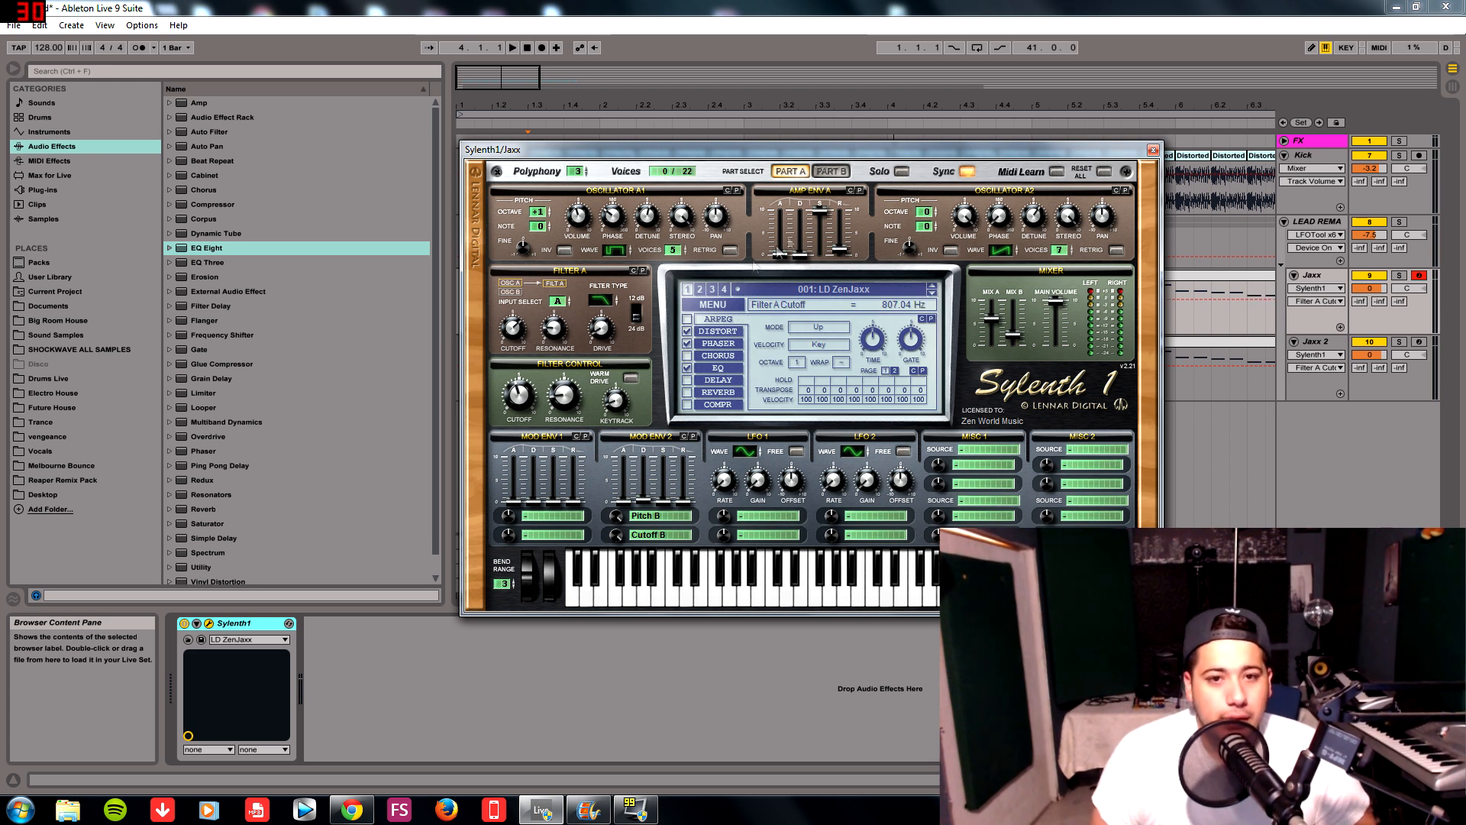
left_click(604, 328)
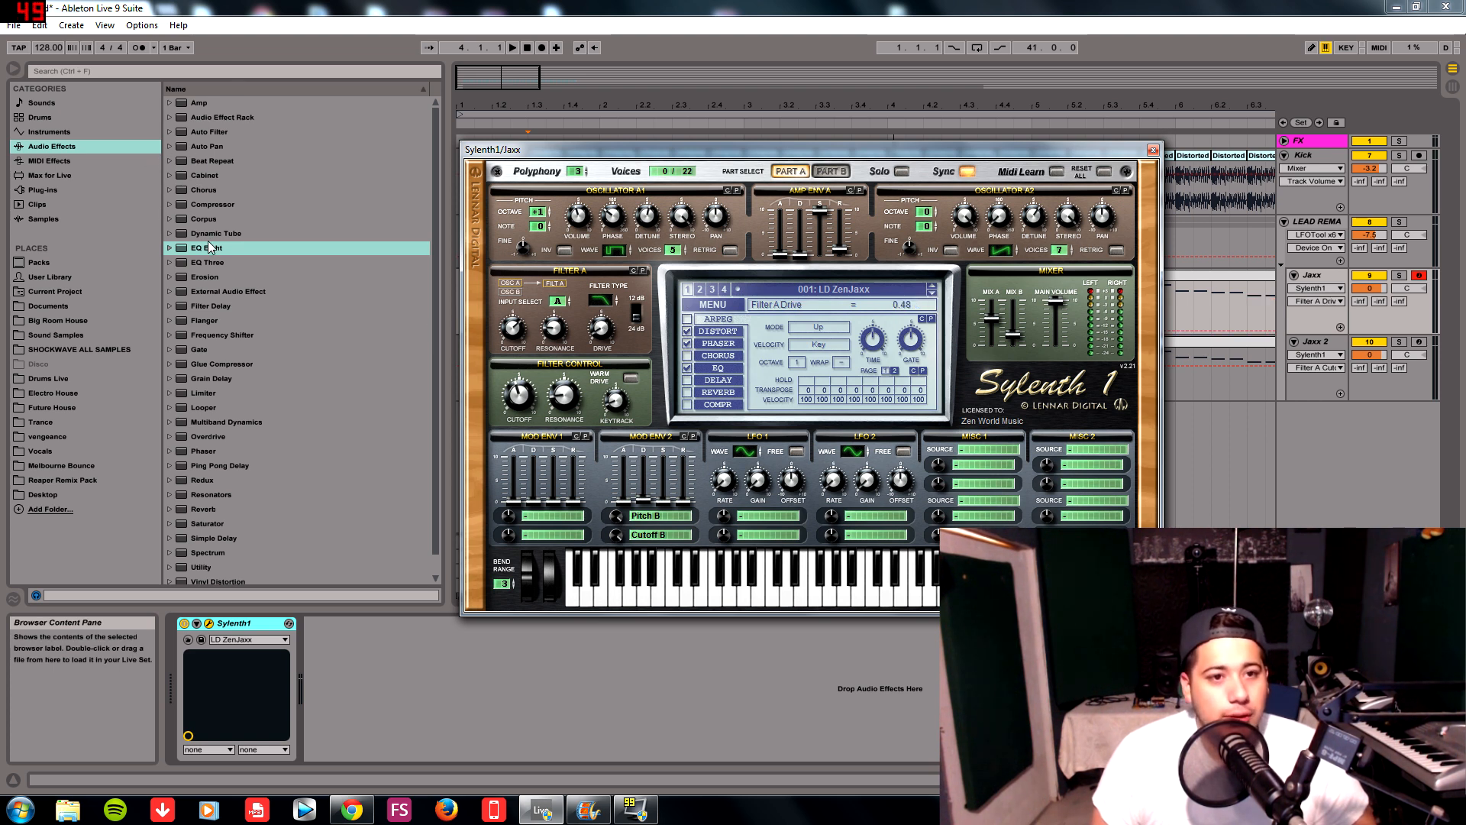
- Add an EQ Eight after Sylenth1 and set its fourth band to a high-cut at about 1.47 kHz with Q about 2.2
left_click_drag(208, 246, 382, 707)
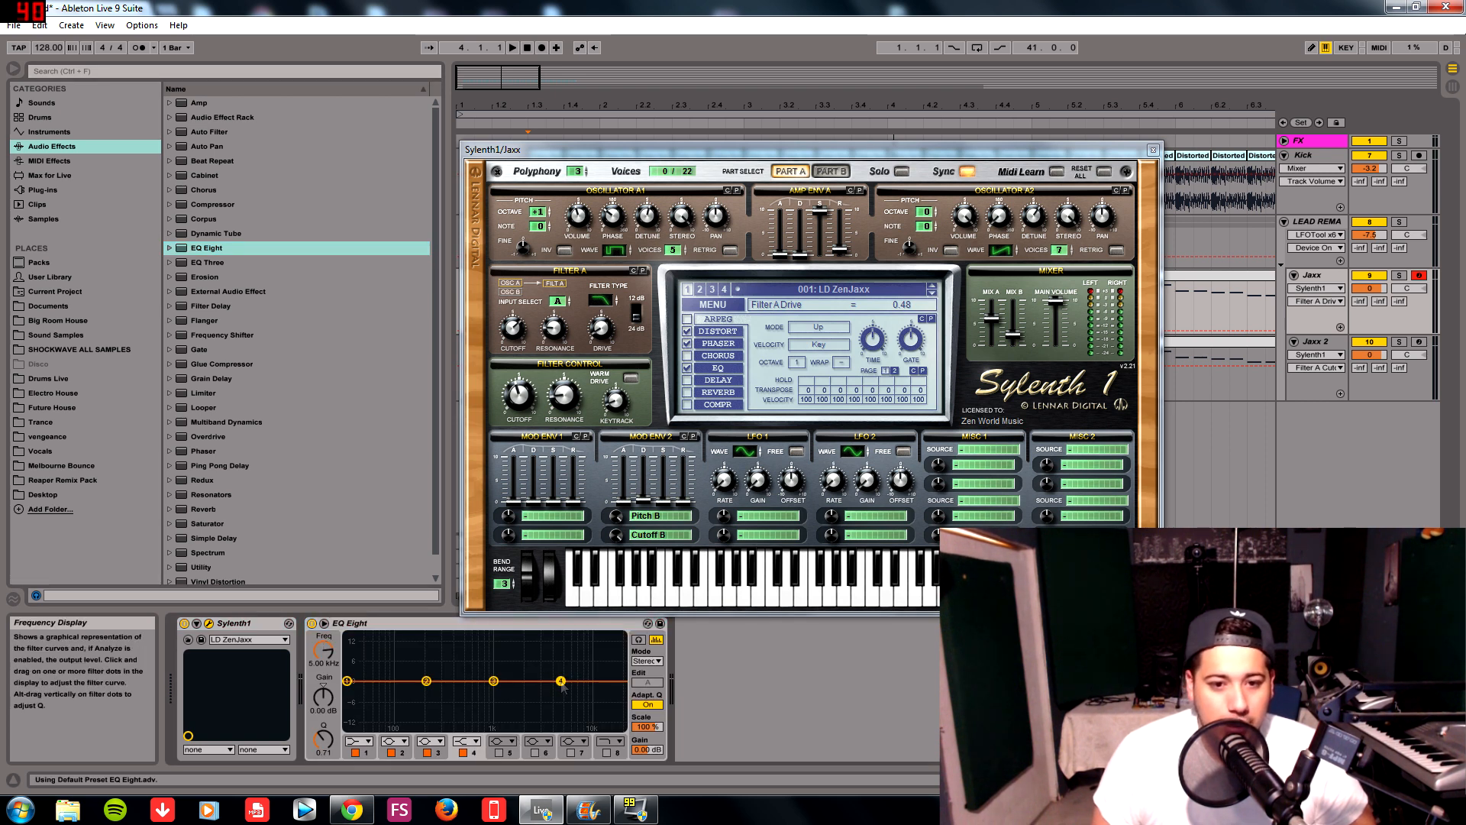
left_click(475, 741)
left_click(462, 718)
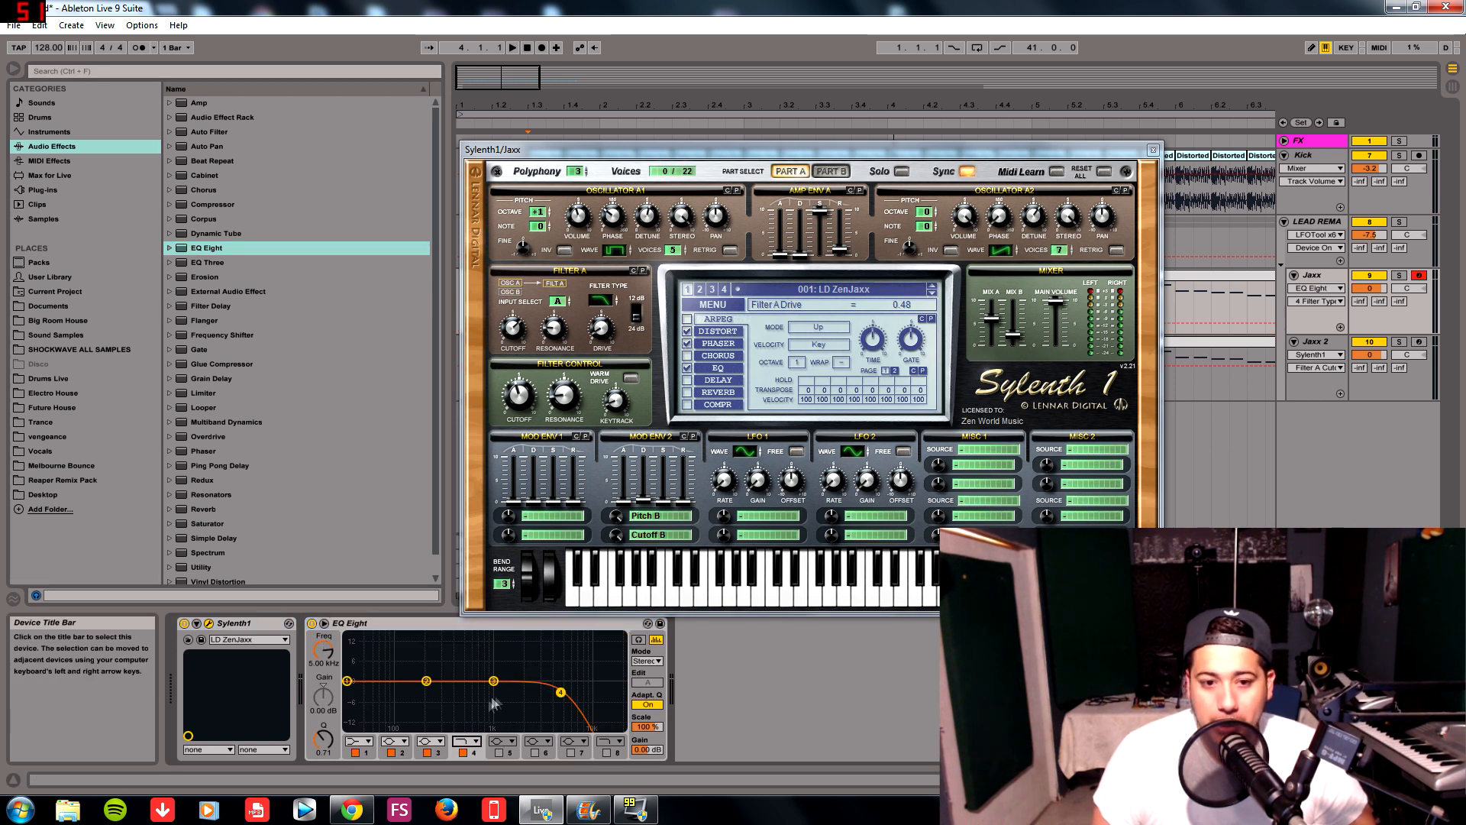
left_click_drag(561, 680, 510, 671)
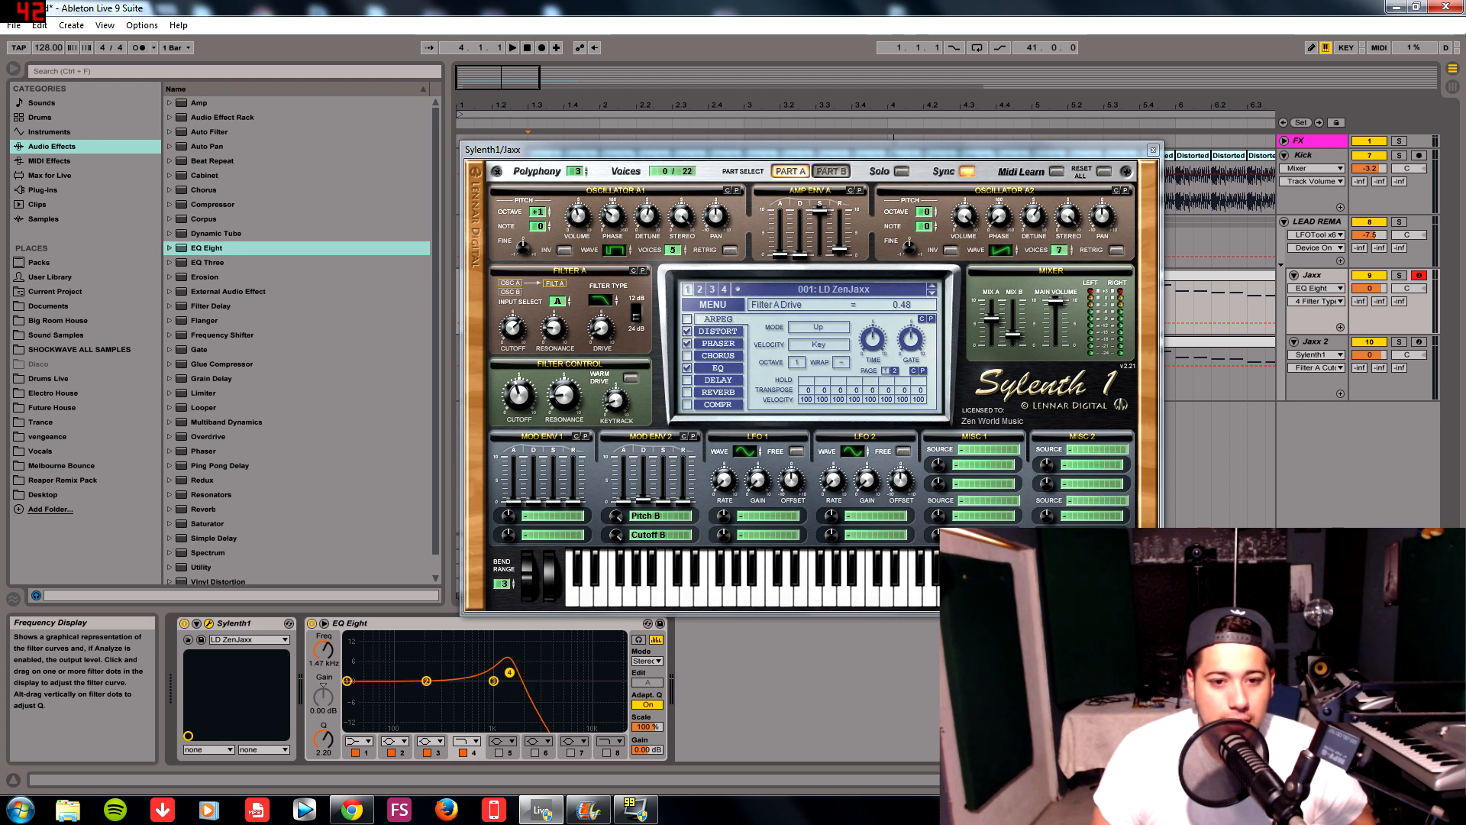
- Set EQ Eight's second band to a high shelf at 30 Hz and about -3.1 dB, and delete the EQ Eight
left_click(427, 681)
left_click(391, 740)
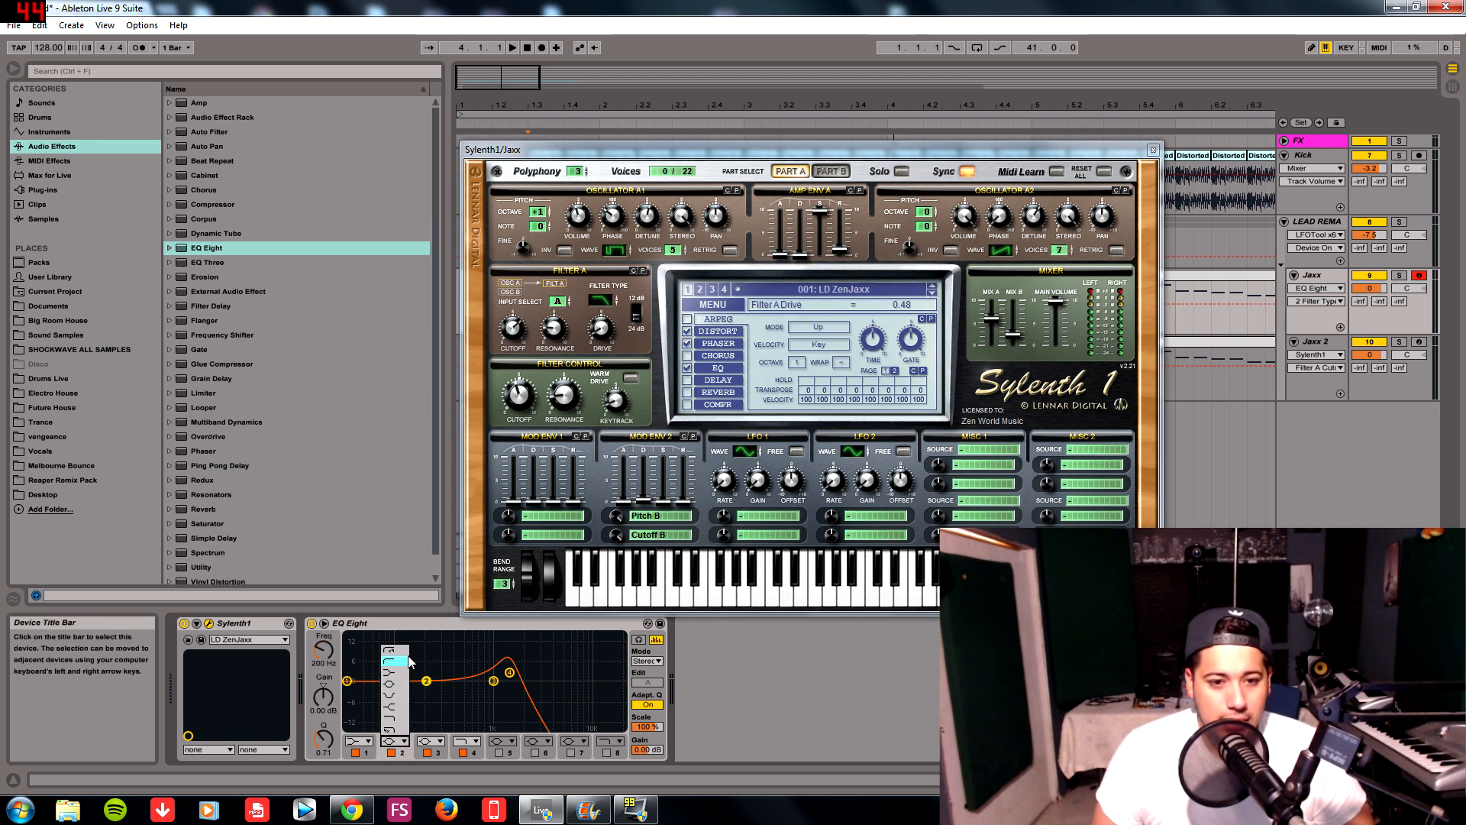
left_click(388, 704)
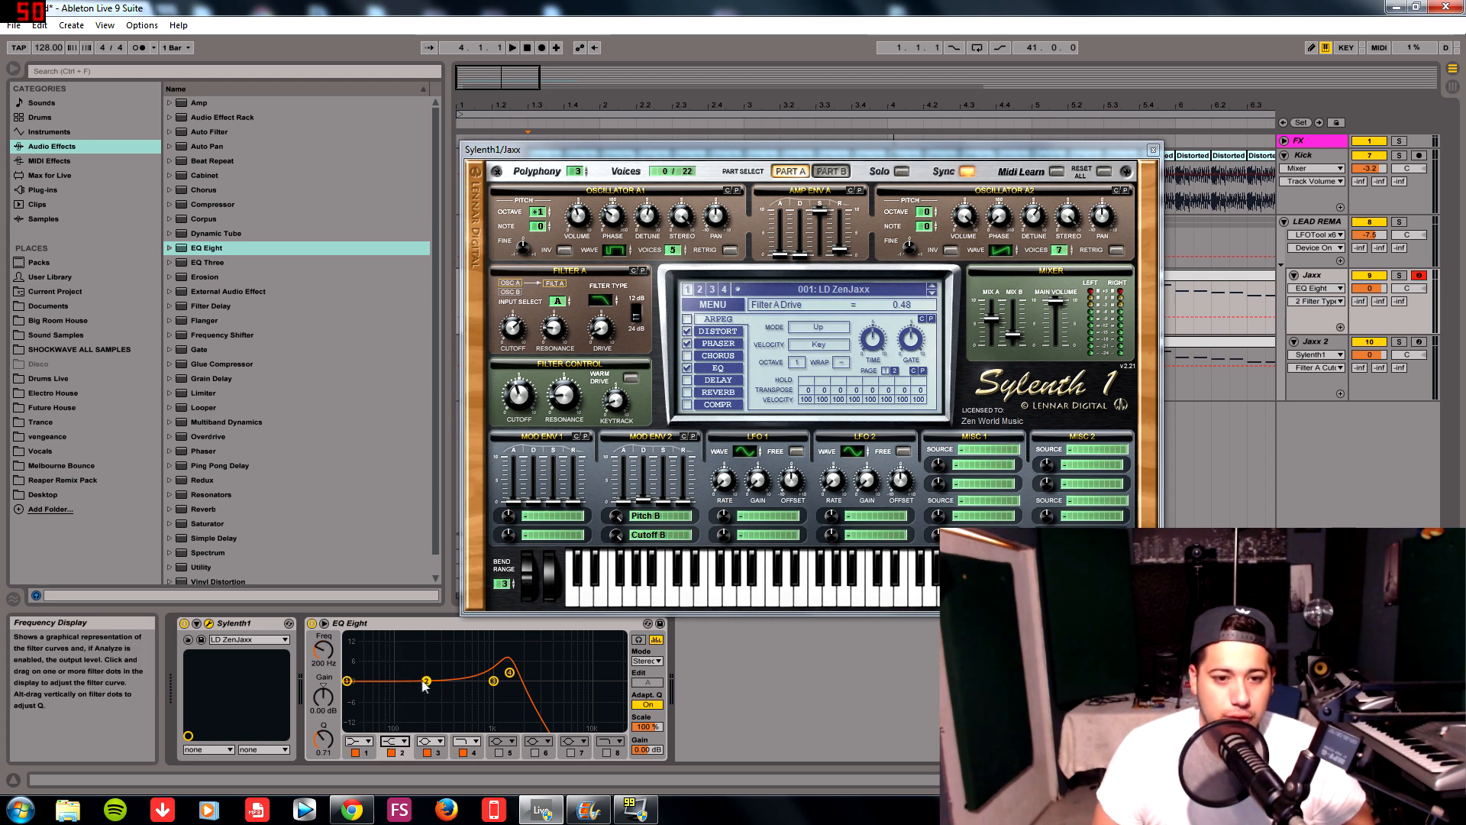
left_click_drag(427, 681, 348, 664)
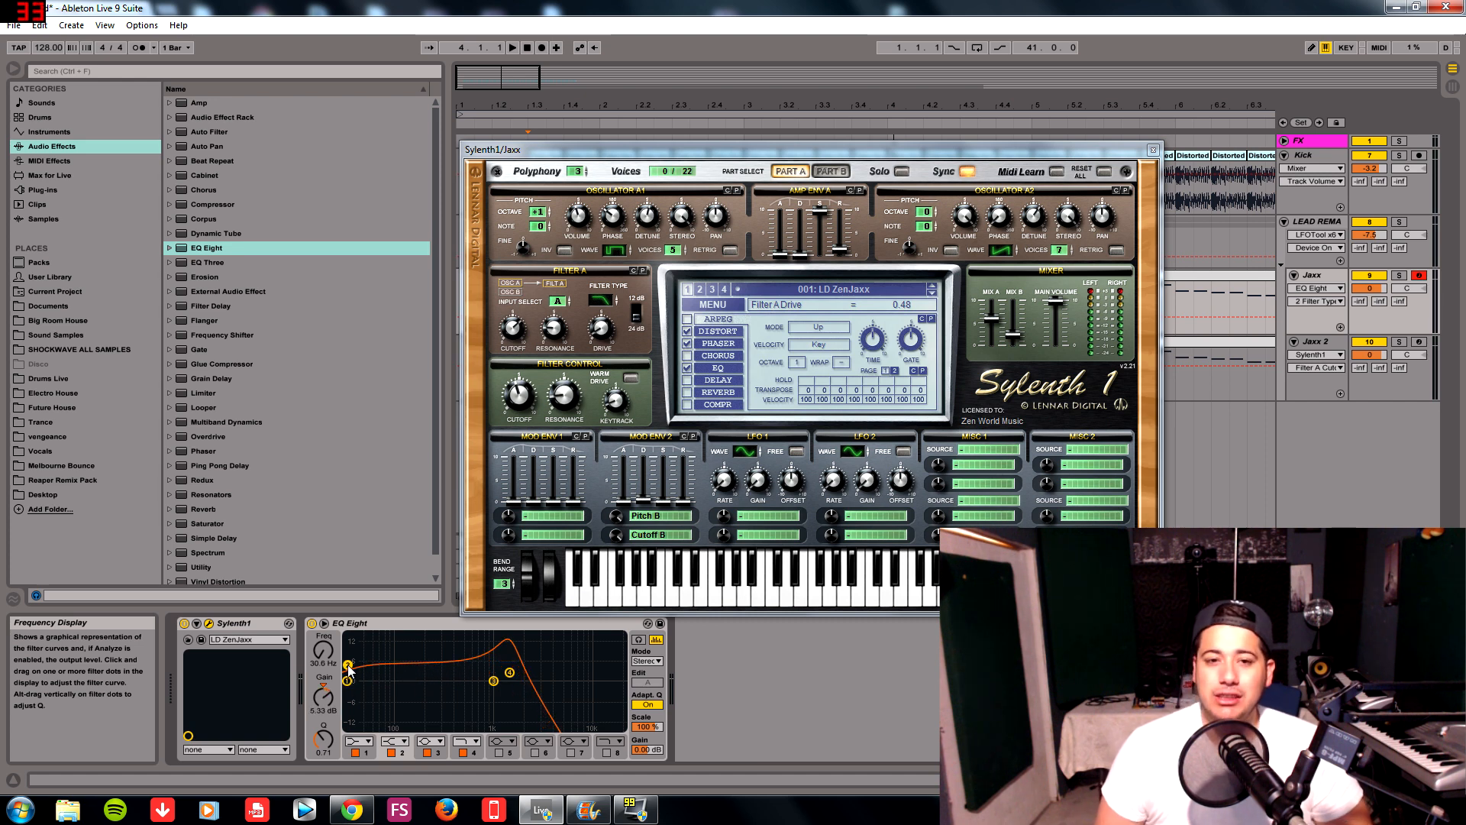
left_click_drag(348, 664, 348, 690)
left_click(350, 629)
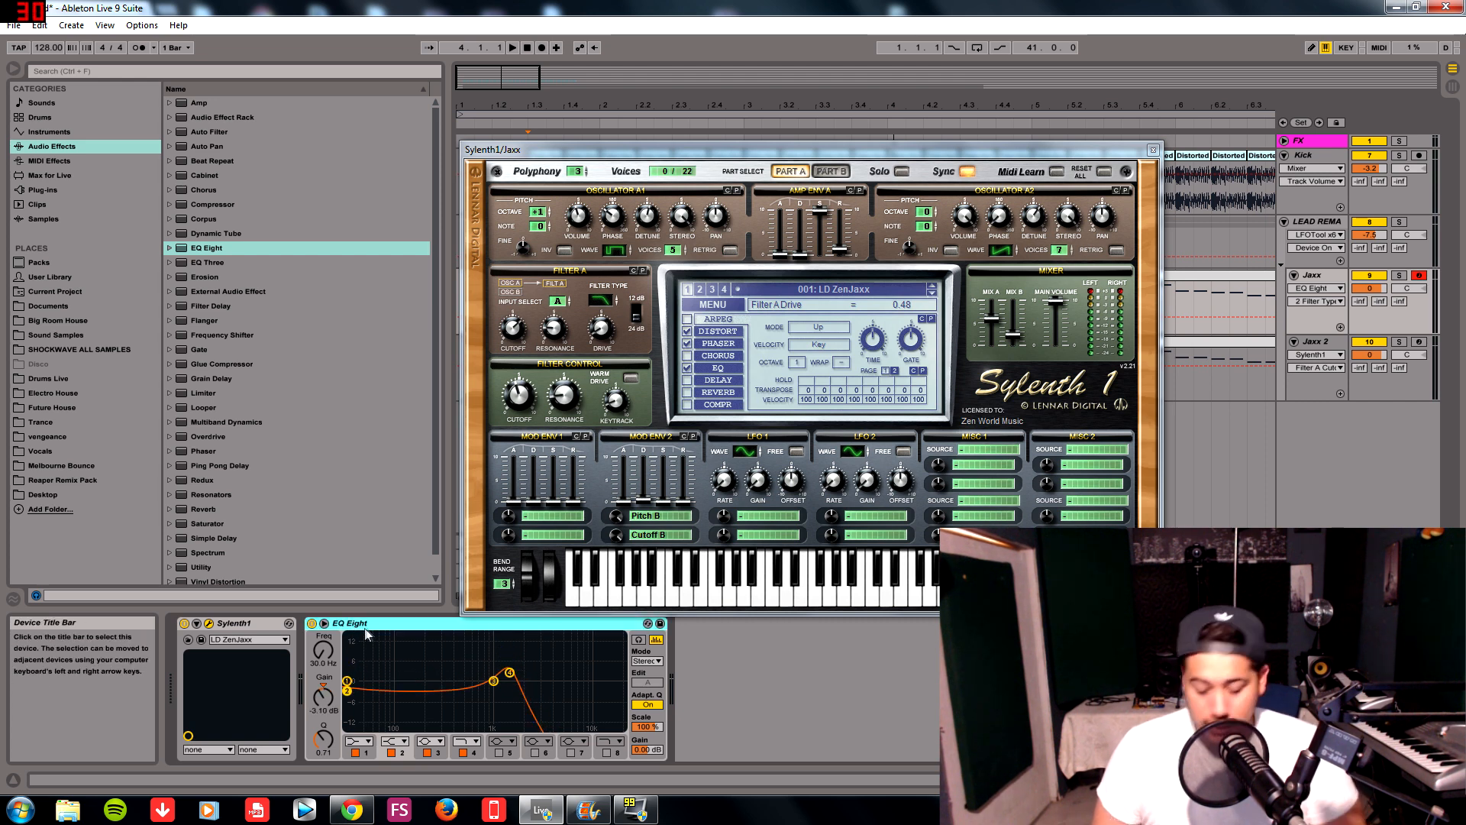
key("Delete")
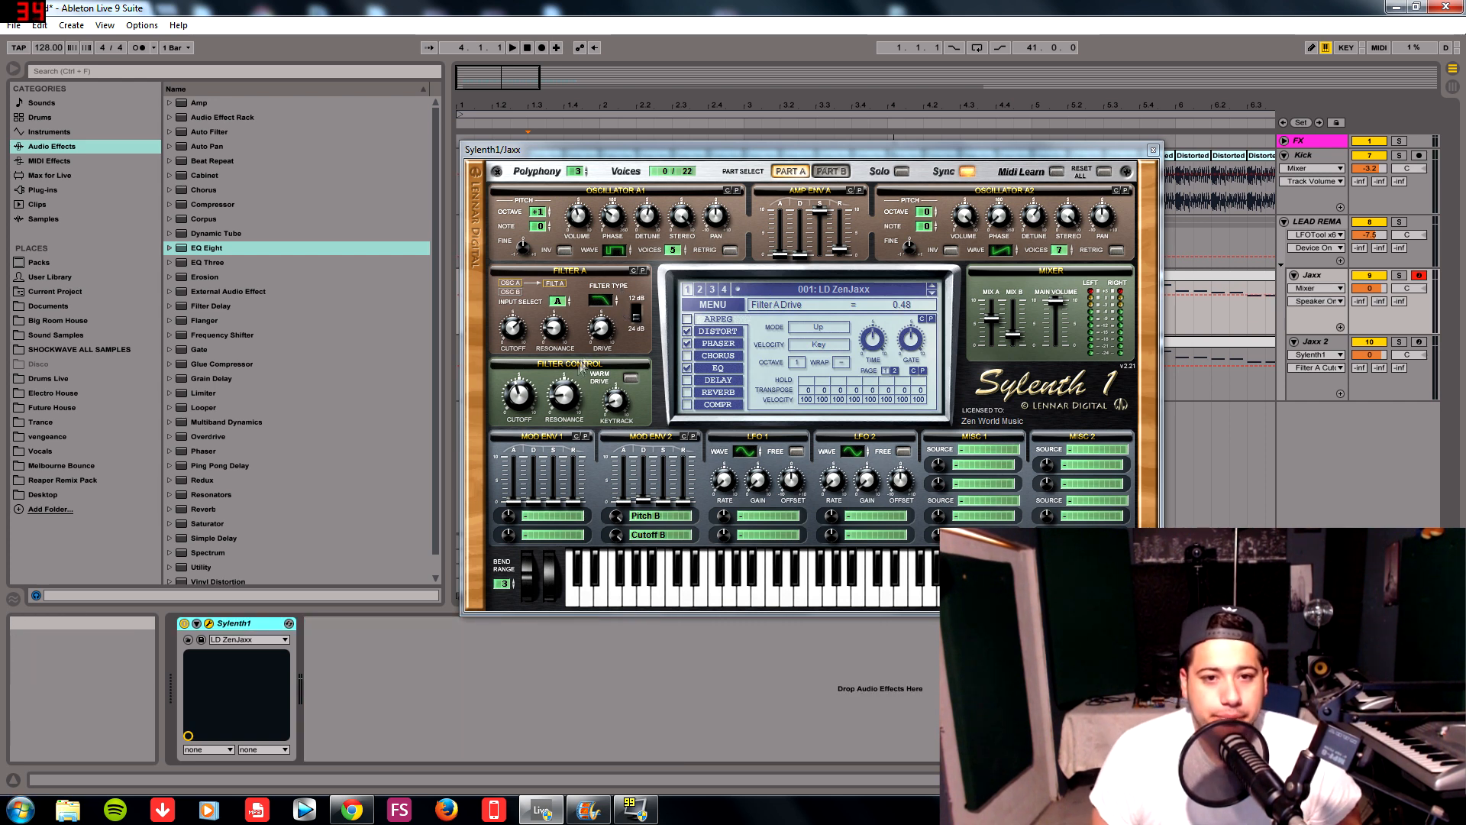
- Check the cutoff and resonance in Sylenth1's Filter Control section and set its keytrack to 1.05
left_click(524, 394)
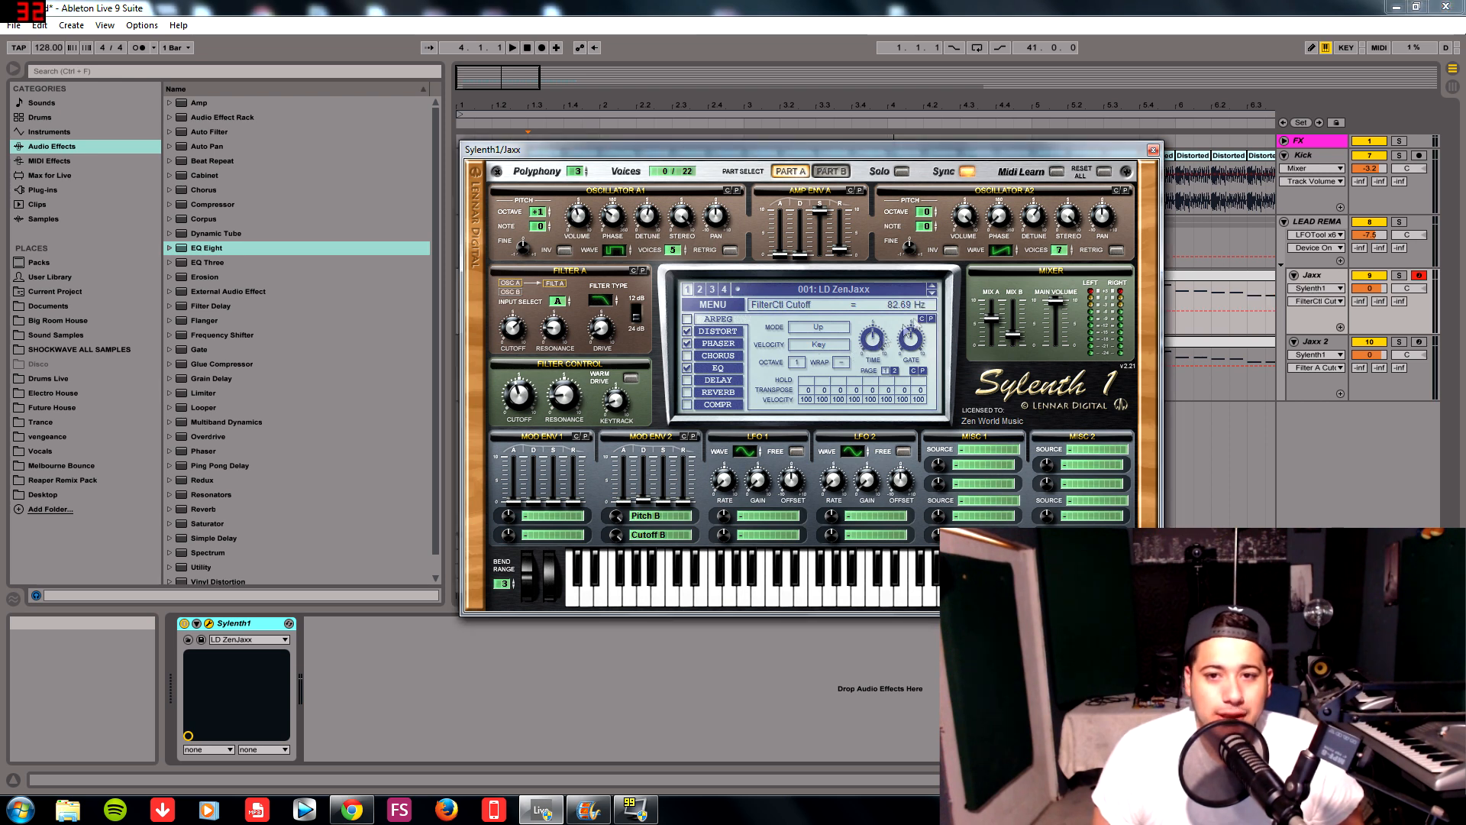
left_click(572, 401)
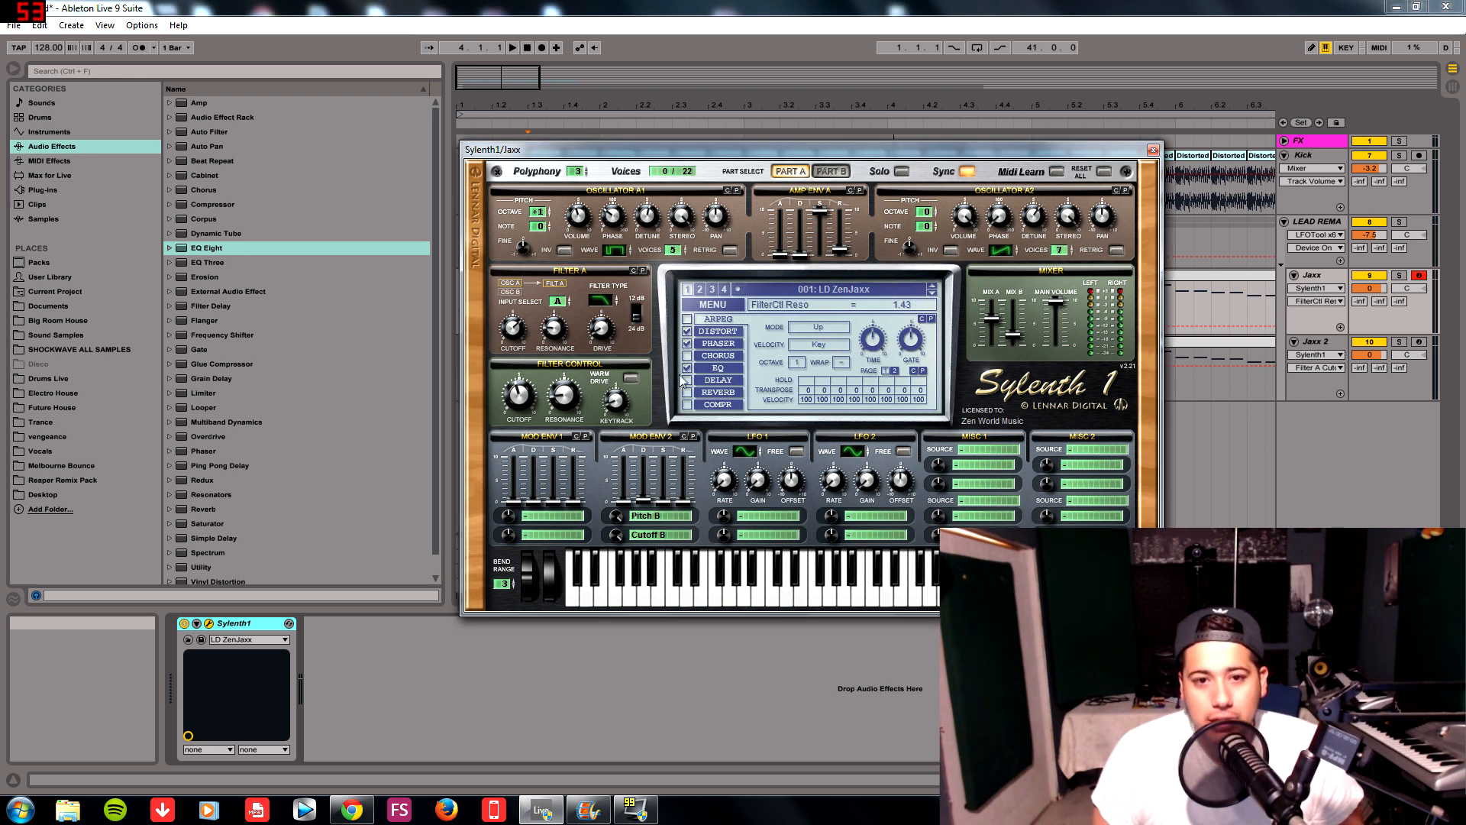
left_click(628, 398)
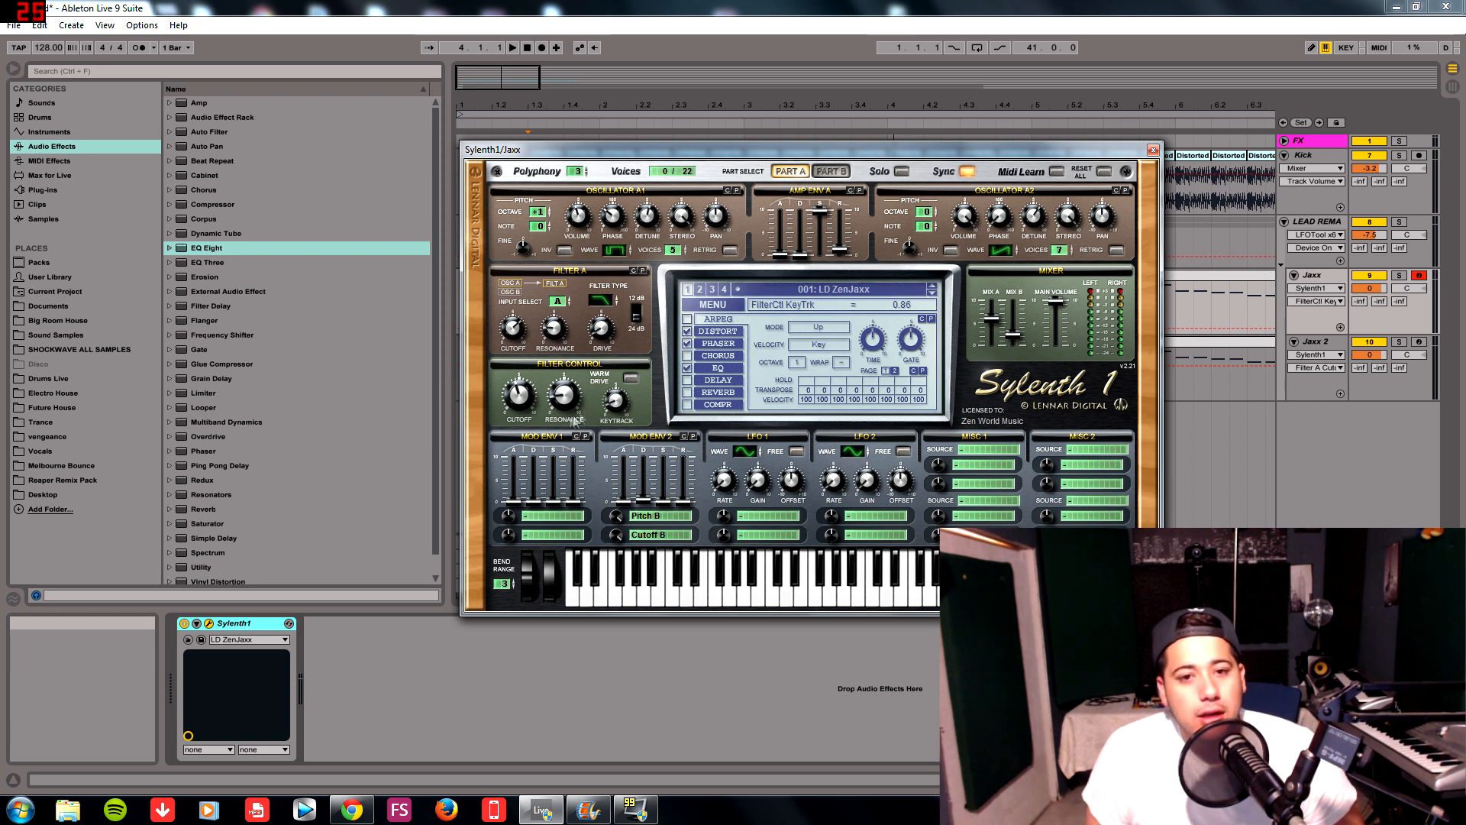
left_click_drag(609, 408, 623, 381)
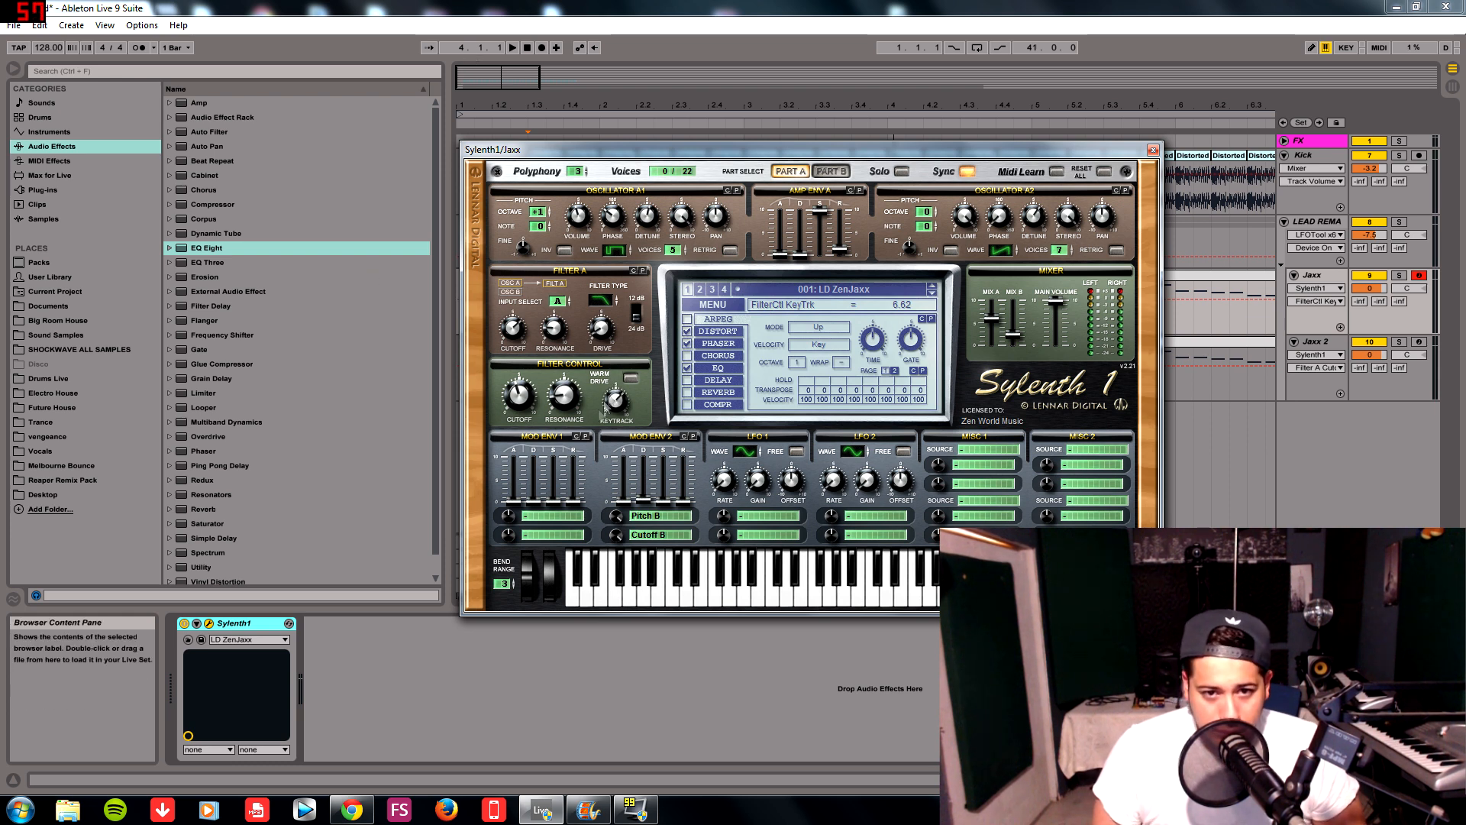
left_click_drag(619, 397, 588, 450)
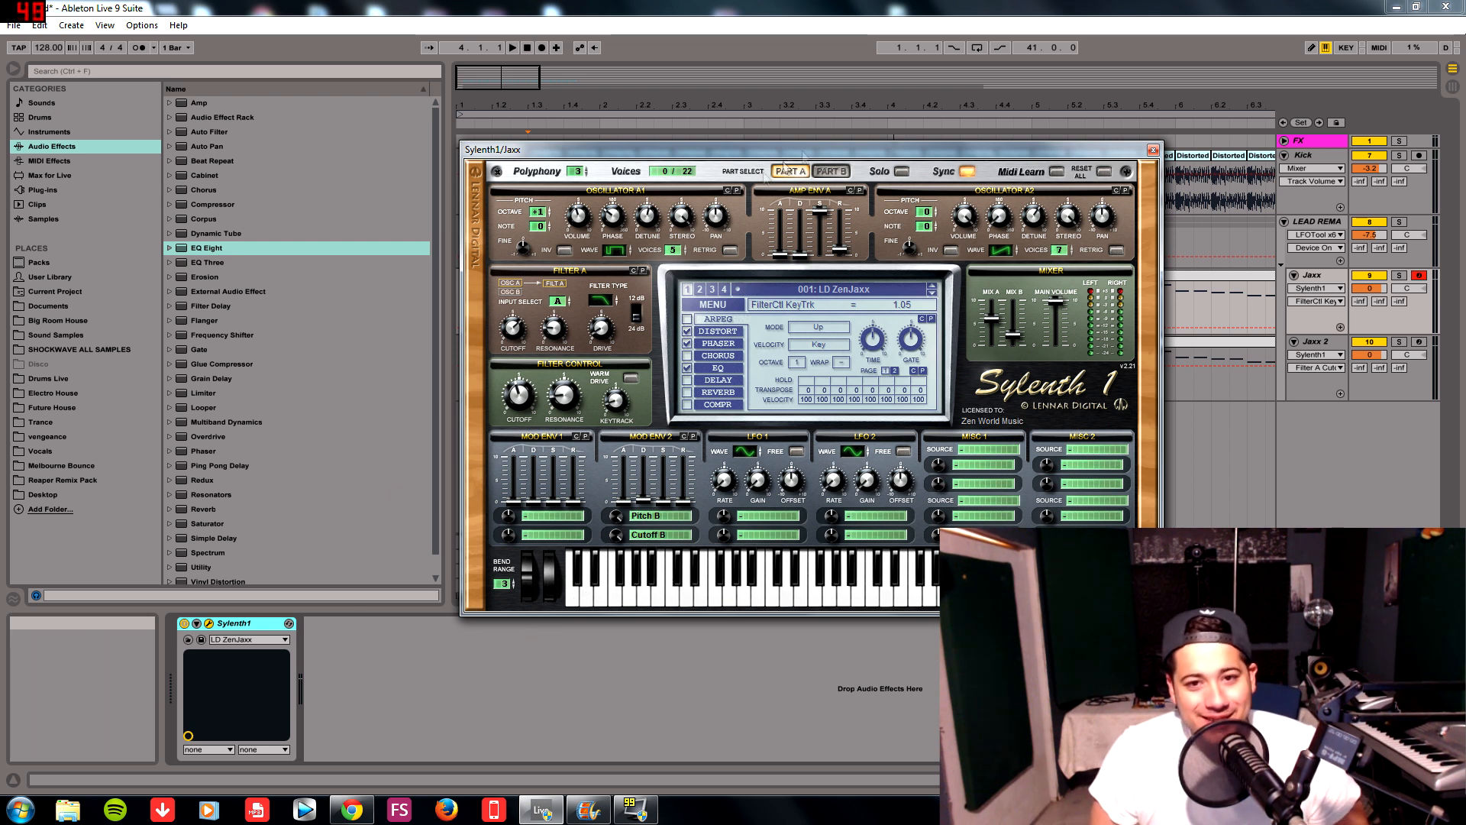
- Display Sylenth1's Part B and examine oscillator B1's wave, voices, volume, stereo and pan
left_click(839, 173)
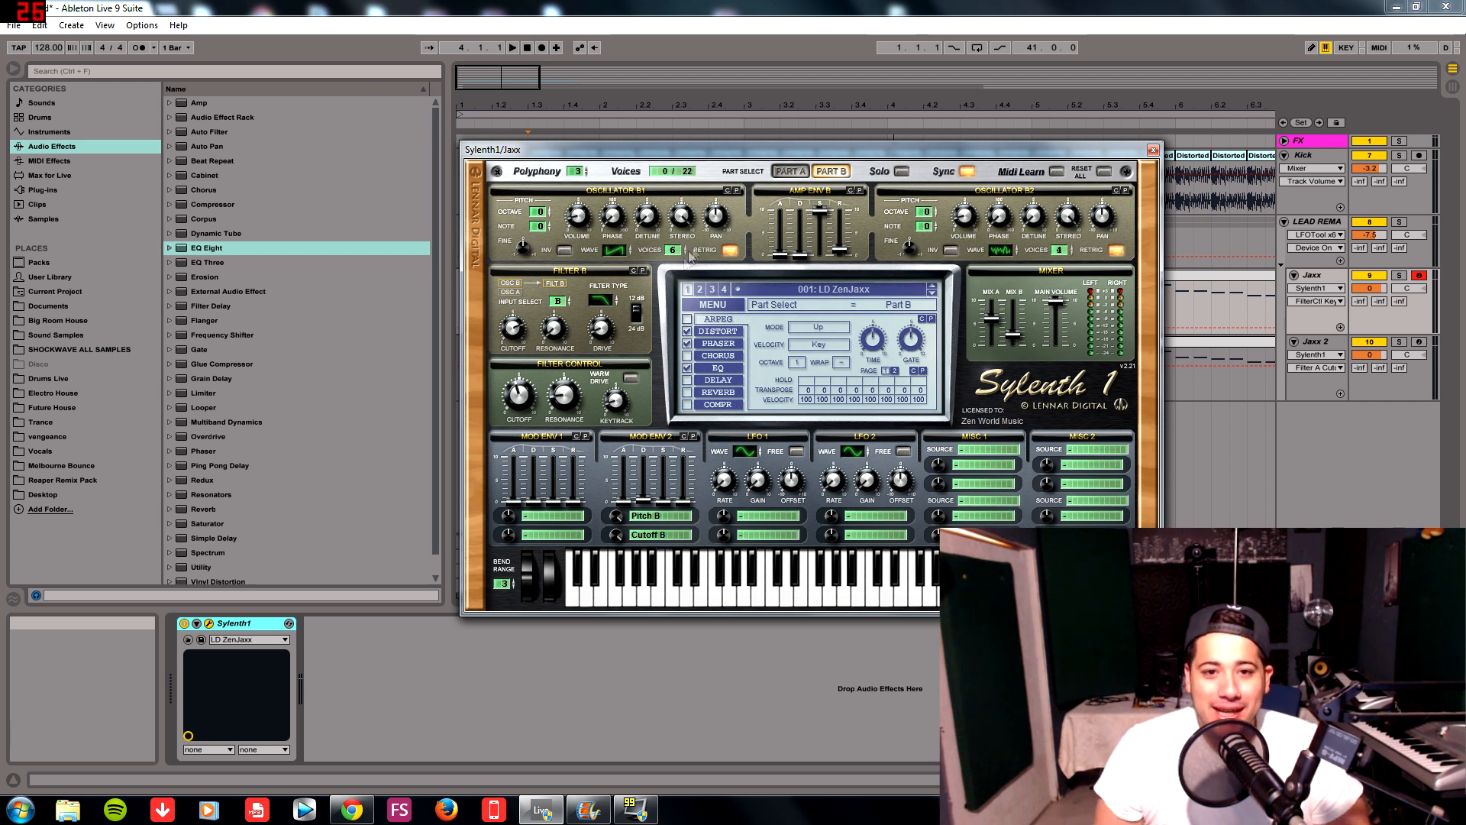
left_click(616, 249)
left_click(672, 251)
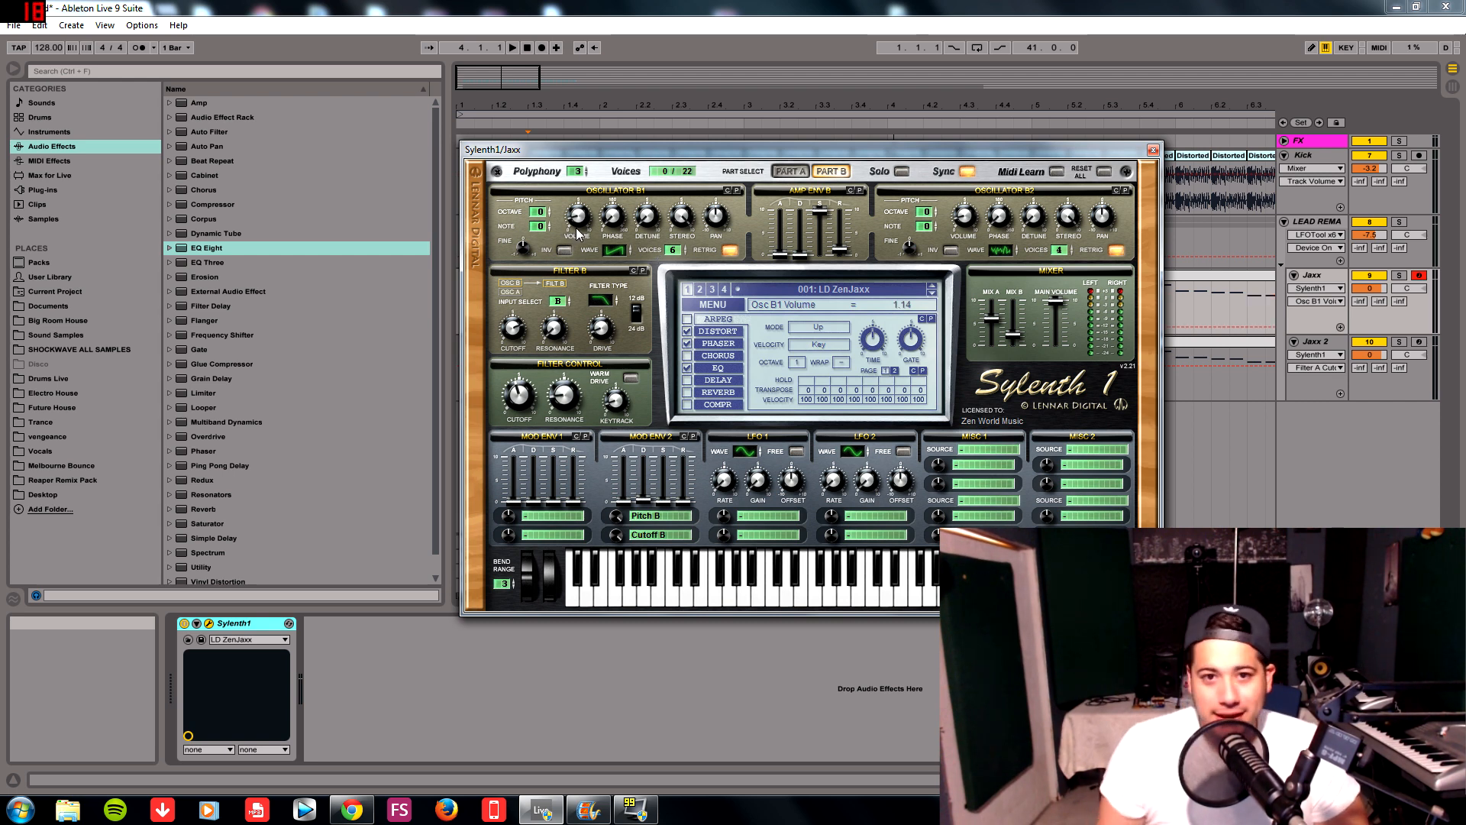
left_click(682, 222)
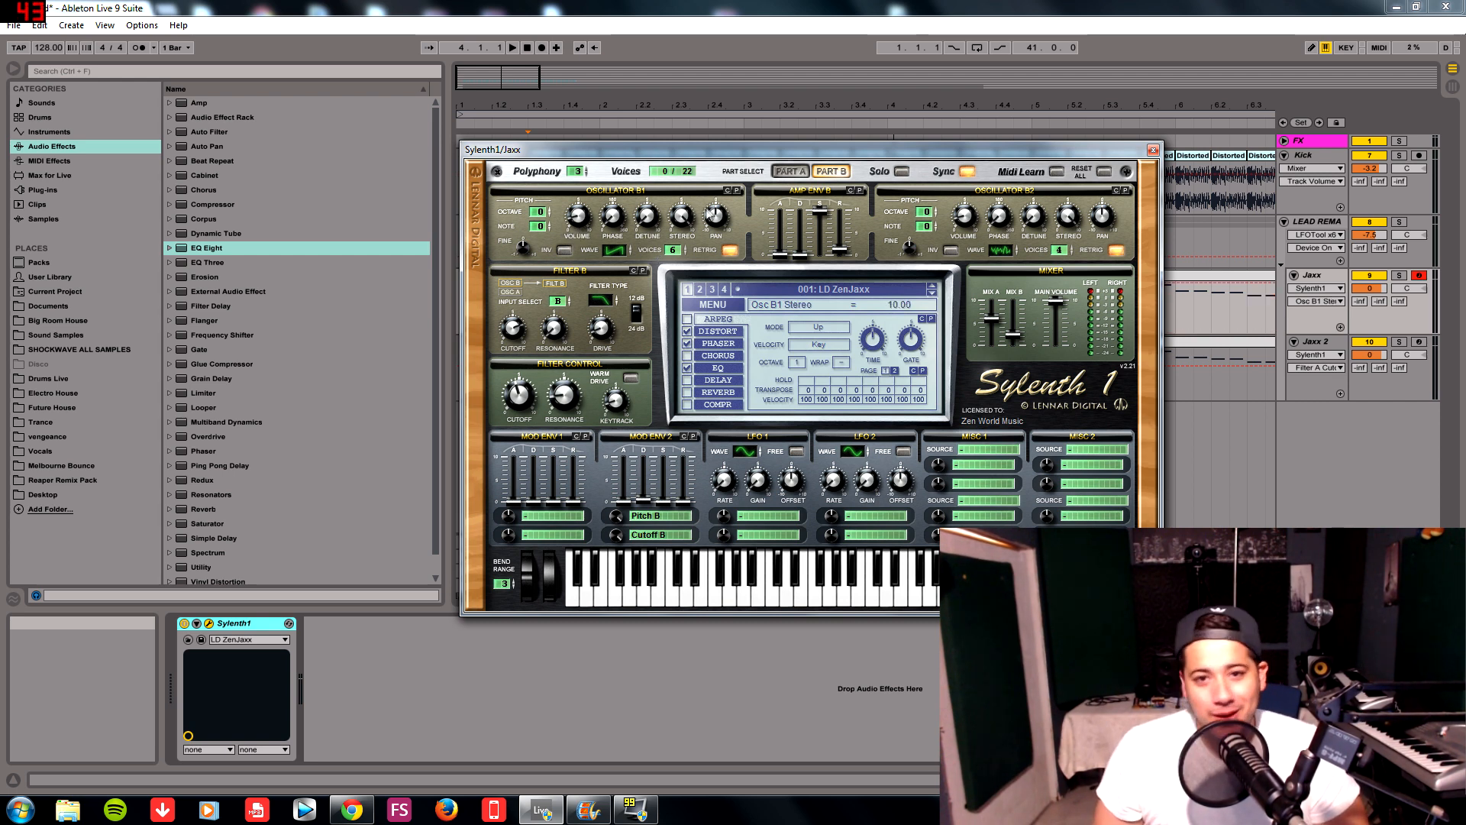
left_click(715, 215)
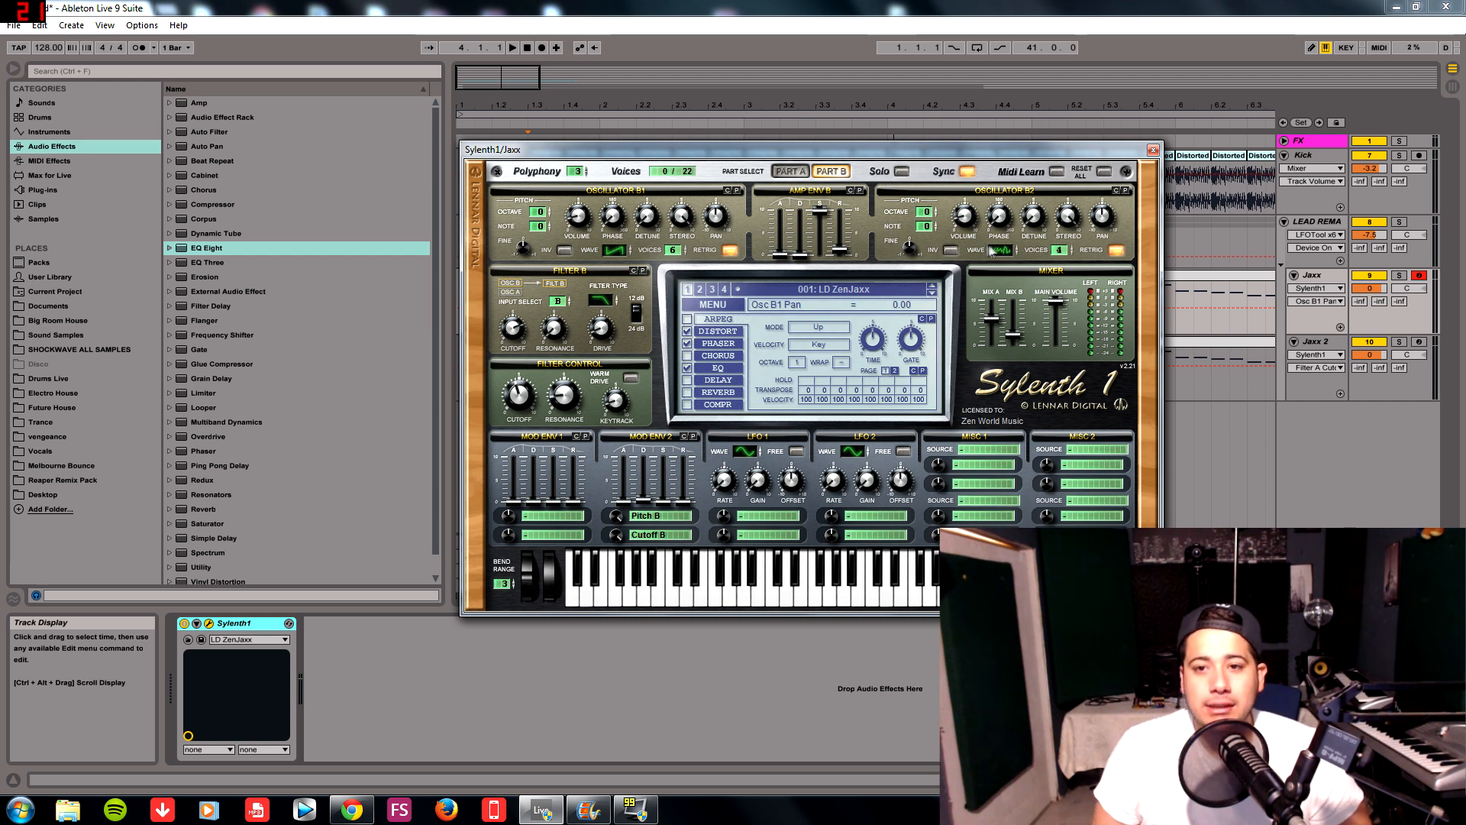
- Examine oscillator B2's voices and volume, and the resonance and drive of Filter B
left_click(1071, 250)
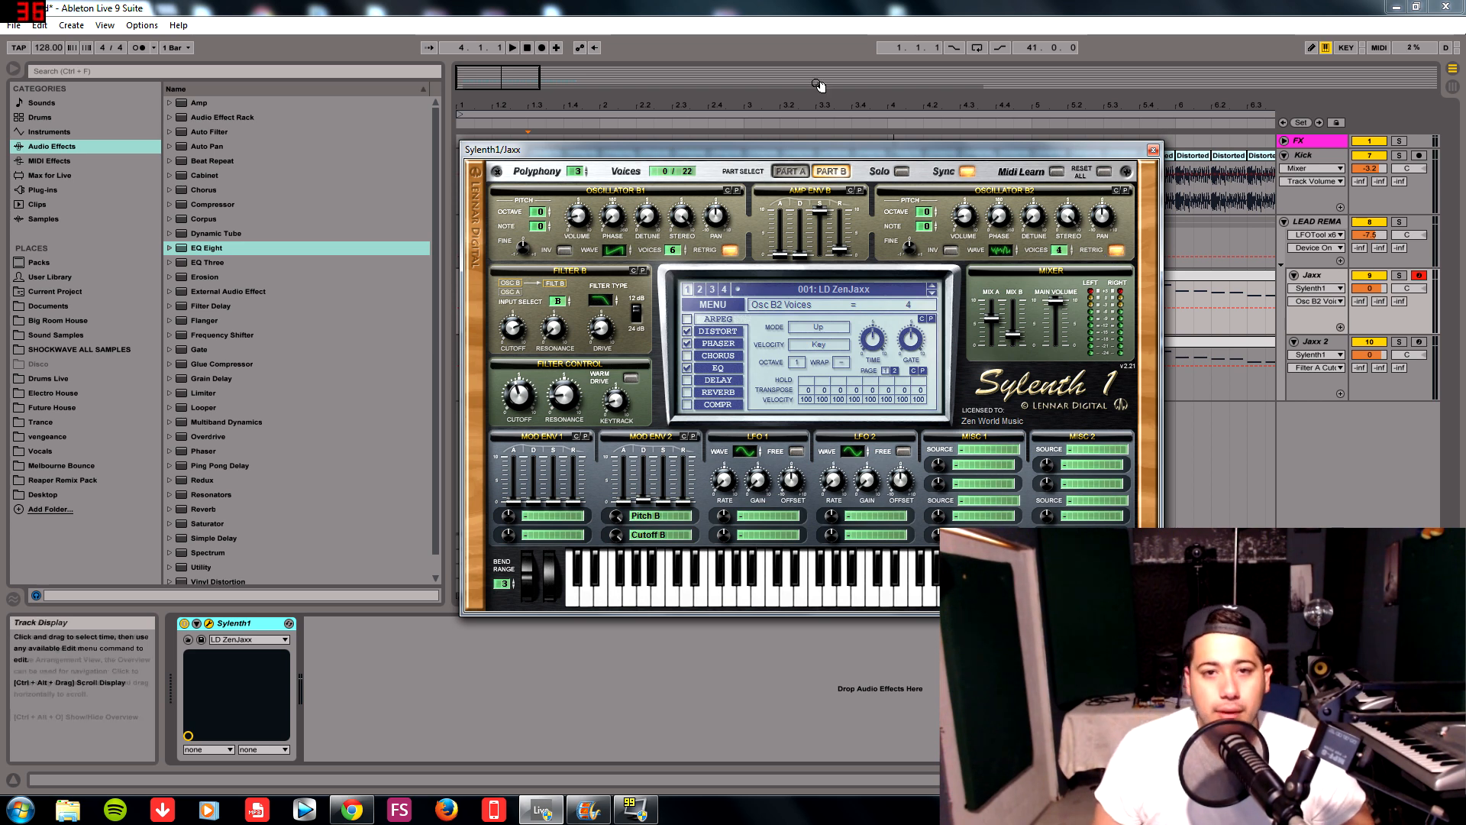
left_click(964, 217)
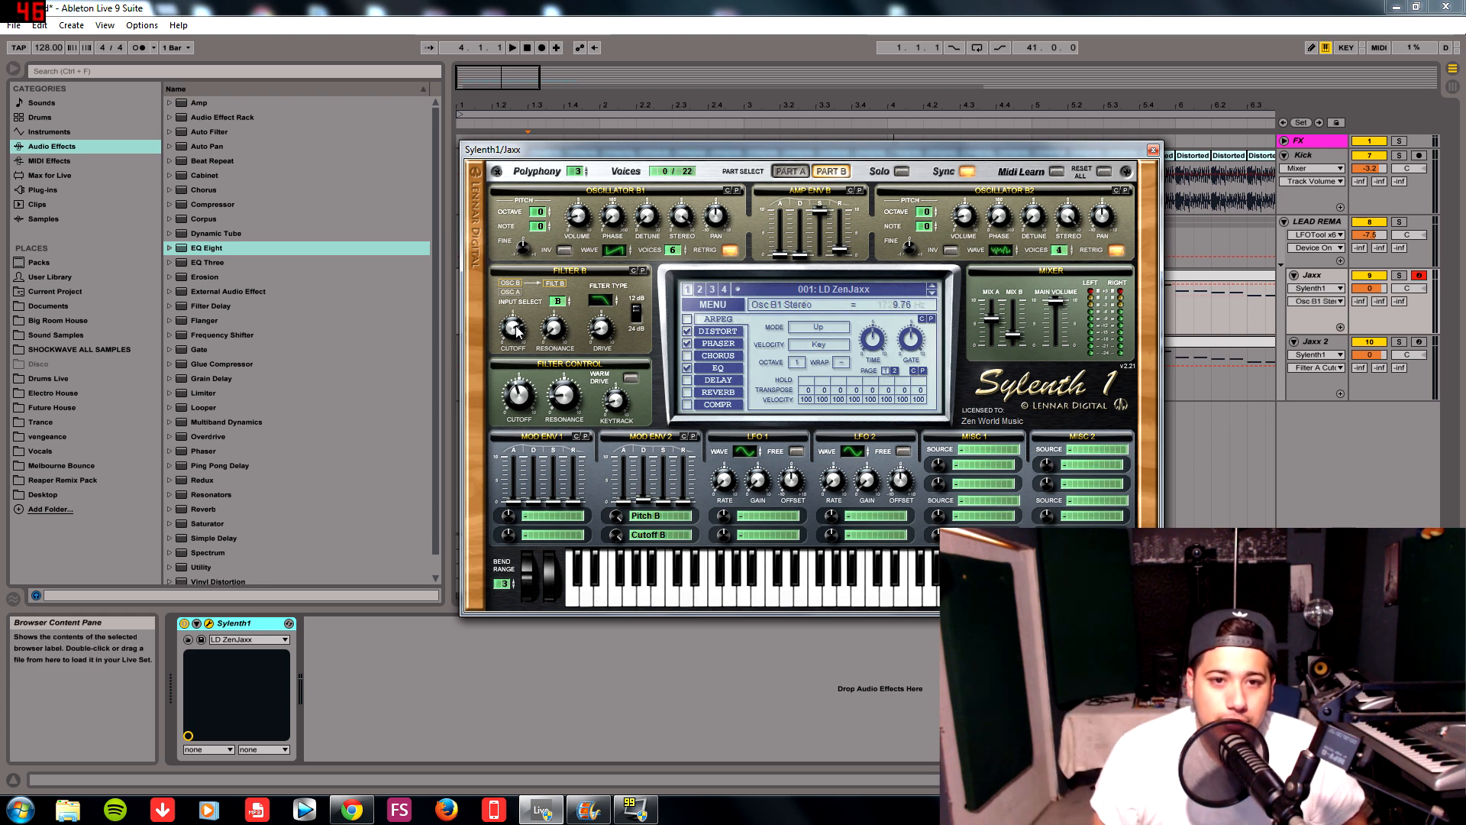
left_click(553, 328)
left_click(608, 336)
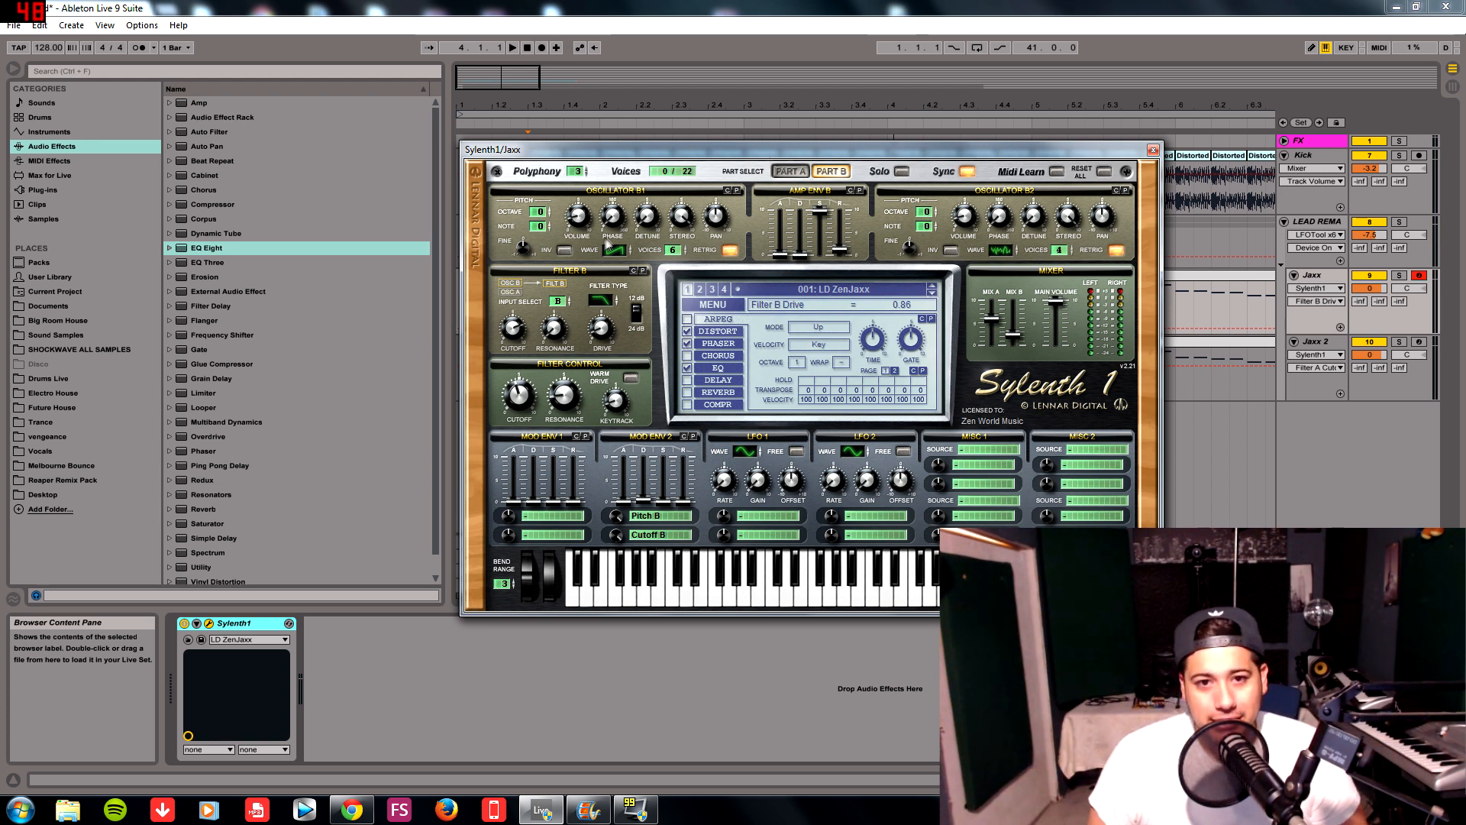
- Switch between Sylenth1's Part A and Part B to compare their oscillator settings, ending on Part A
left_click(790, 171)
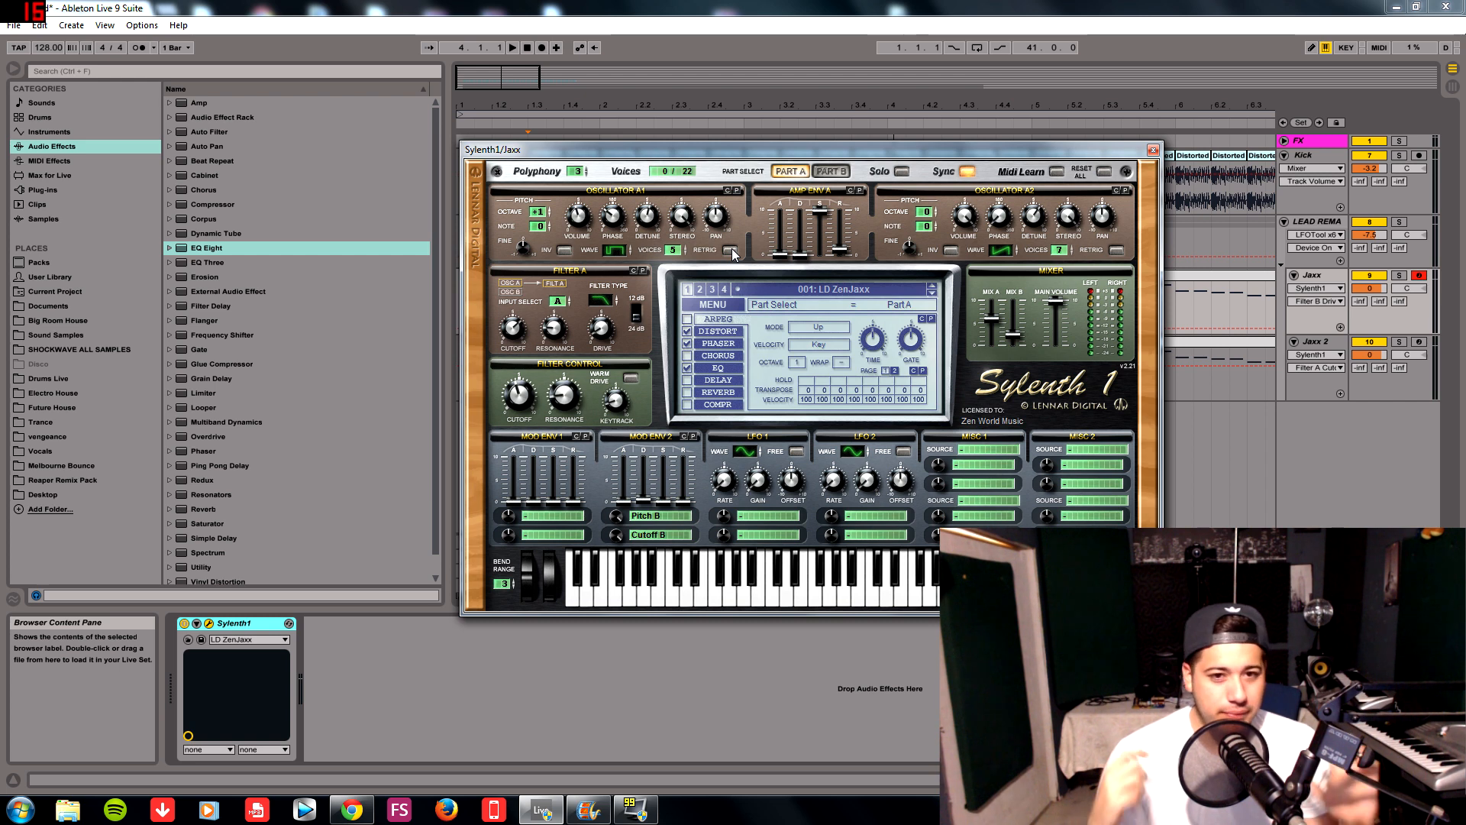
left_click(837, 177)
left_click(791, 174)
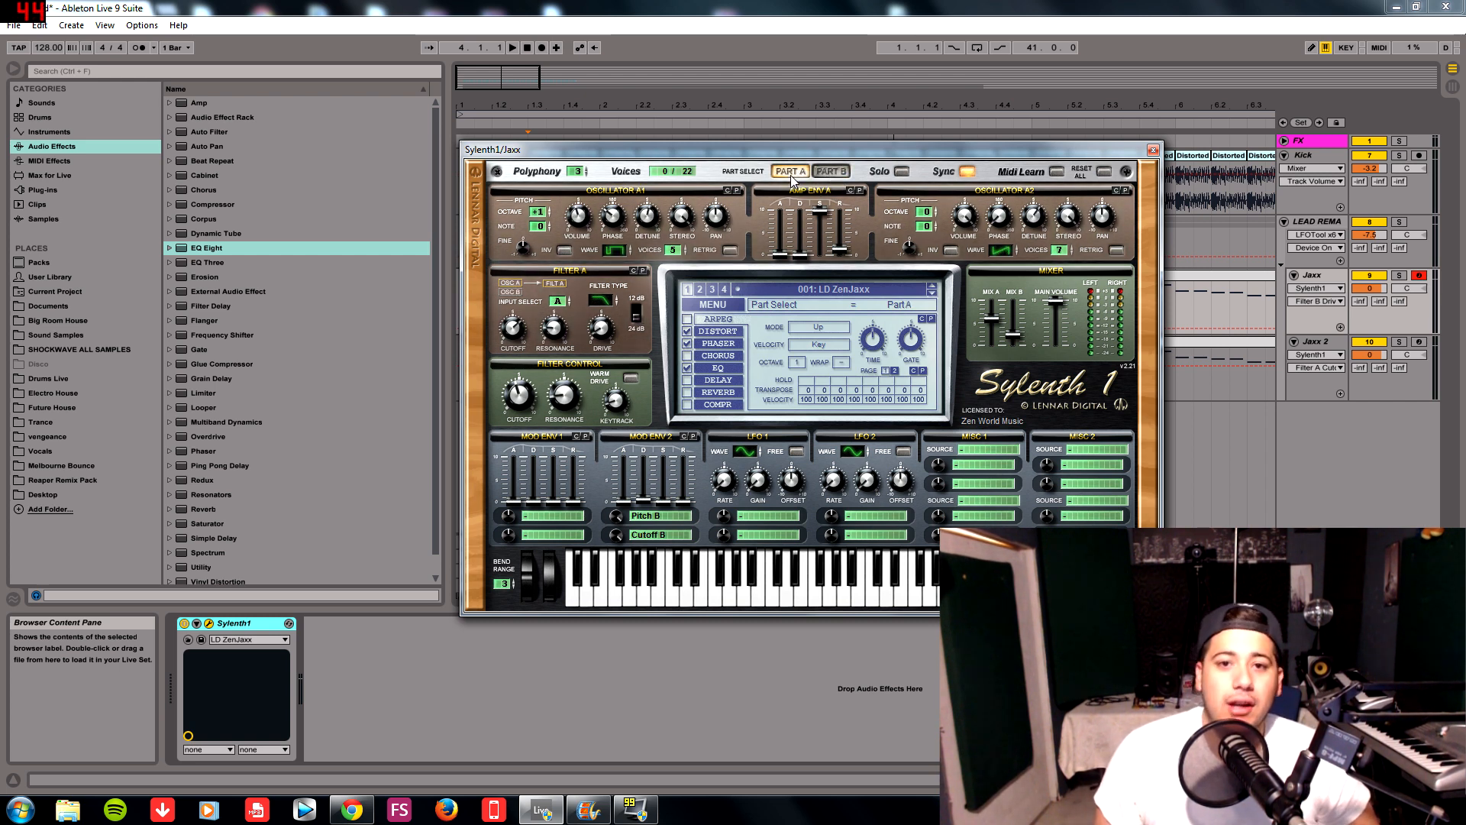
left_click(835, 174)
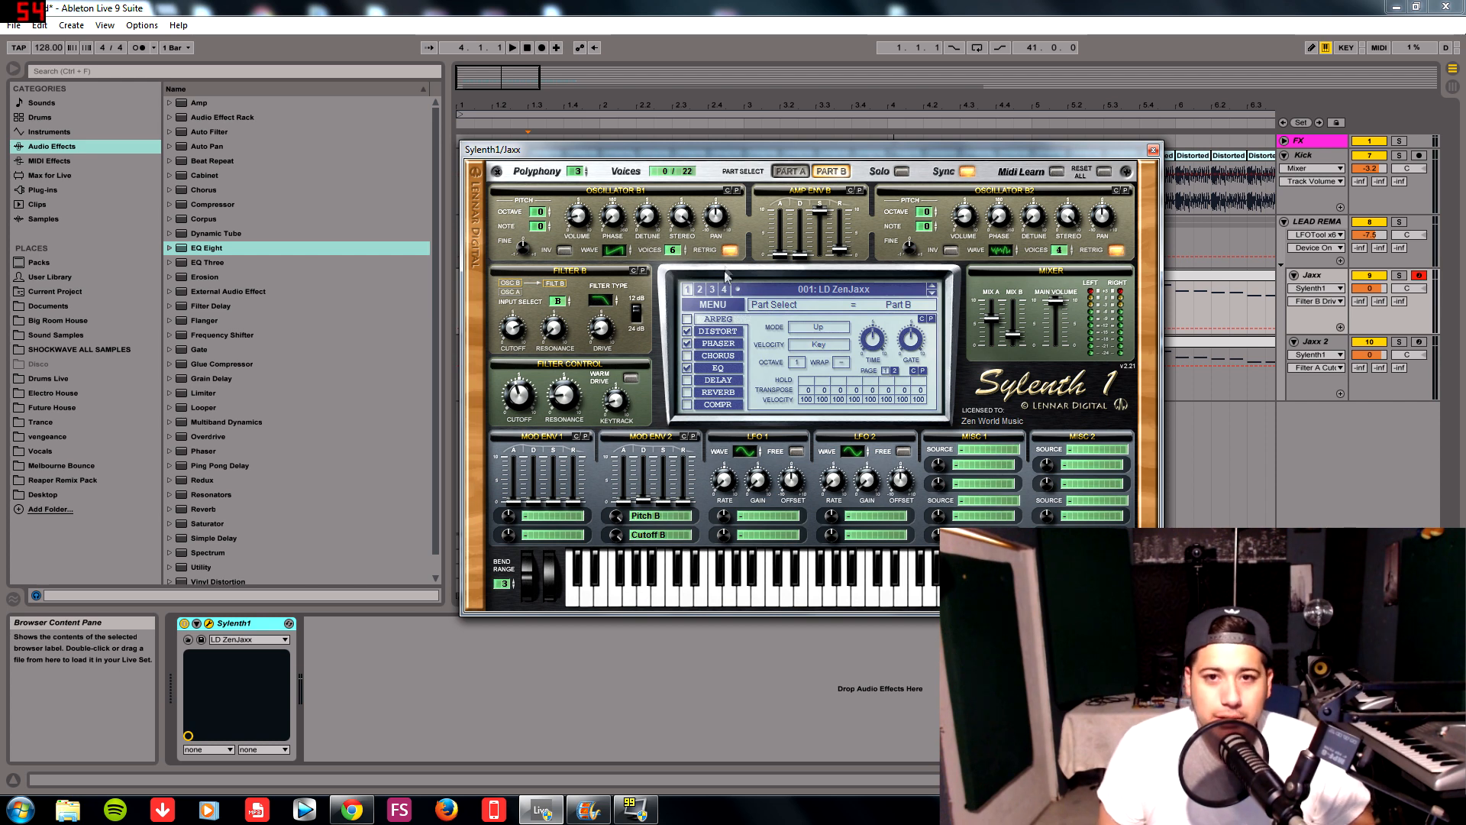
left_click(786, 174)
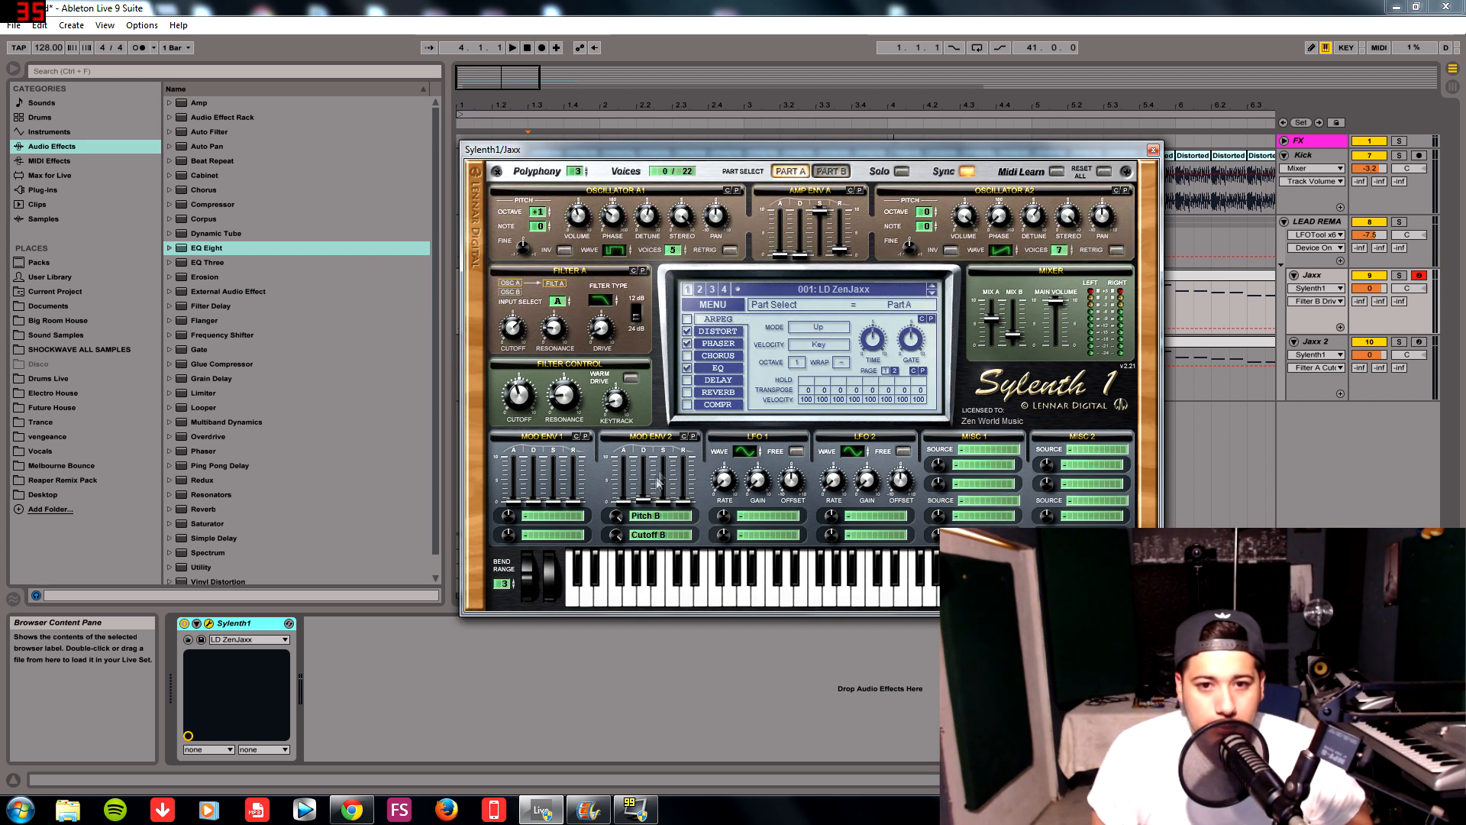
- Check Mod Env 2's decay in Sylenth1, along with its Pitch B and Cutoff B destinations and their modulation amounts
left_click(649, 501)
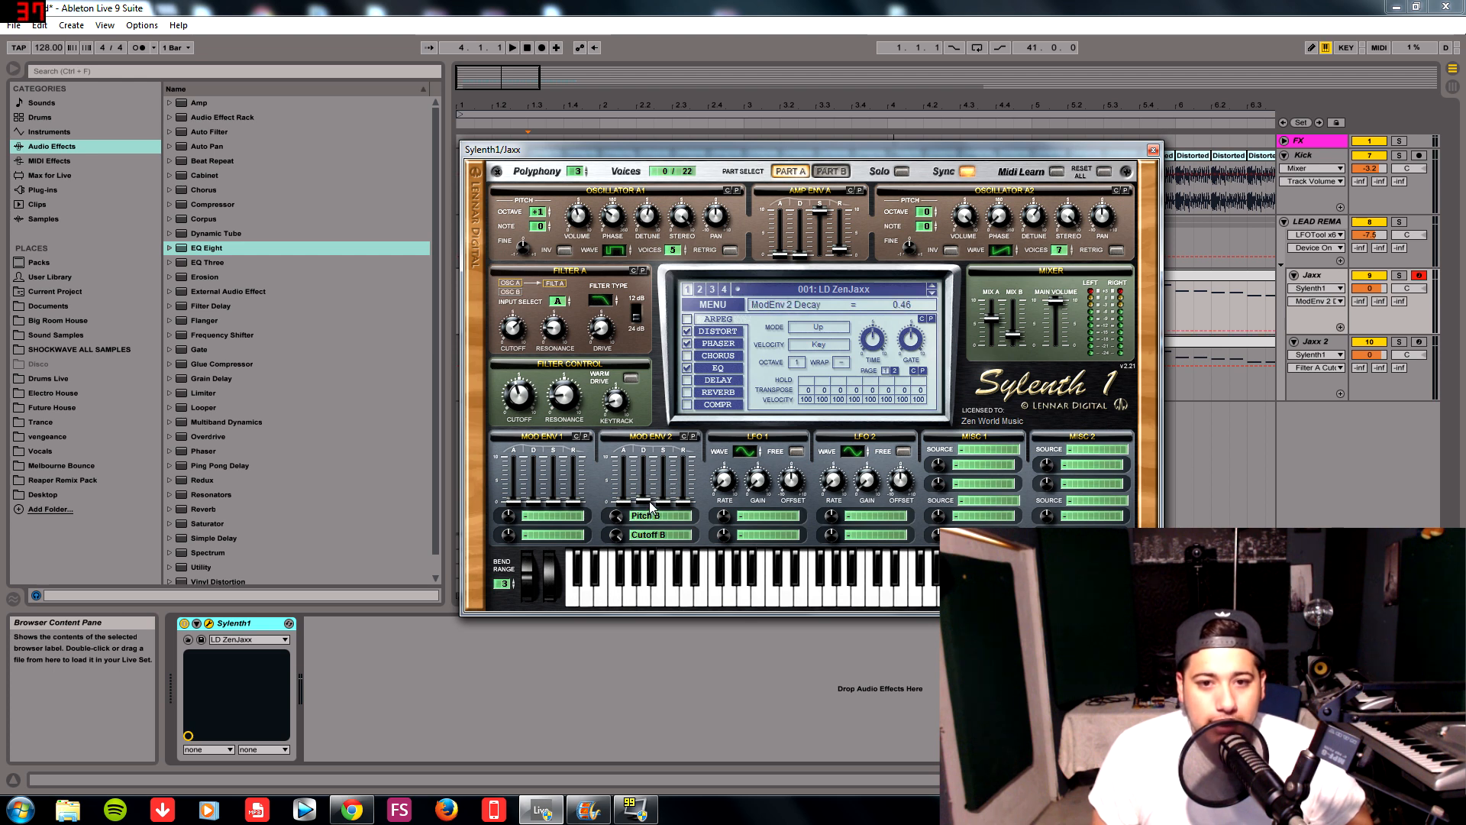
left_click(641, 515)
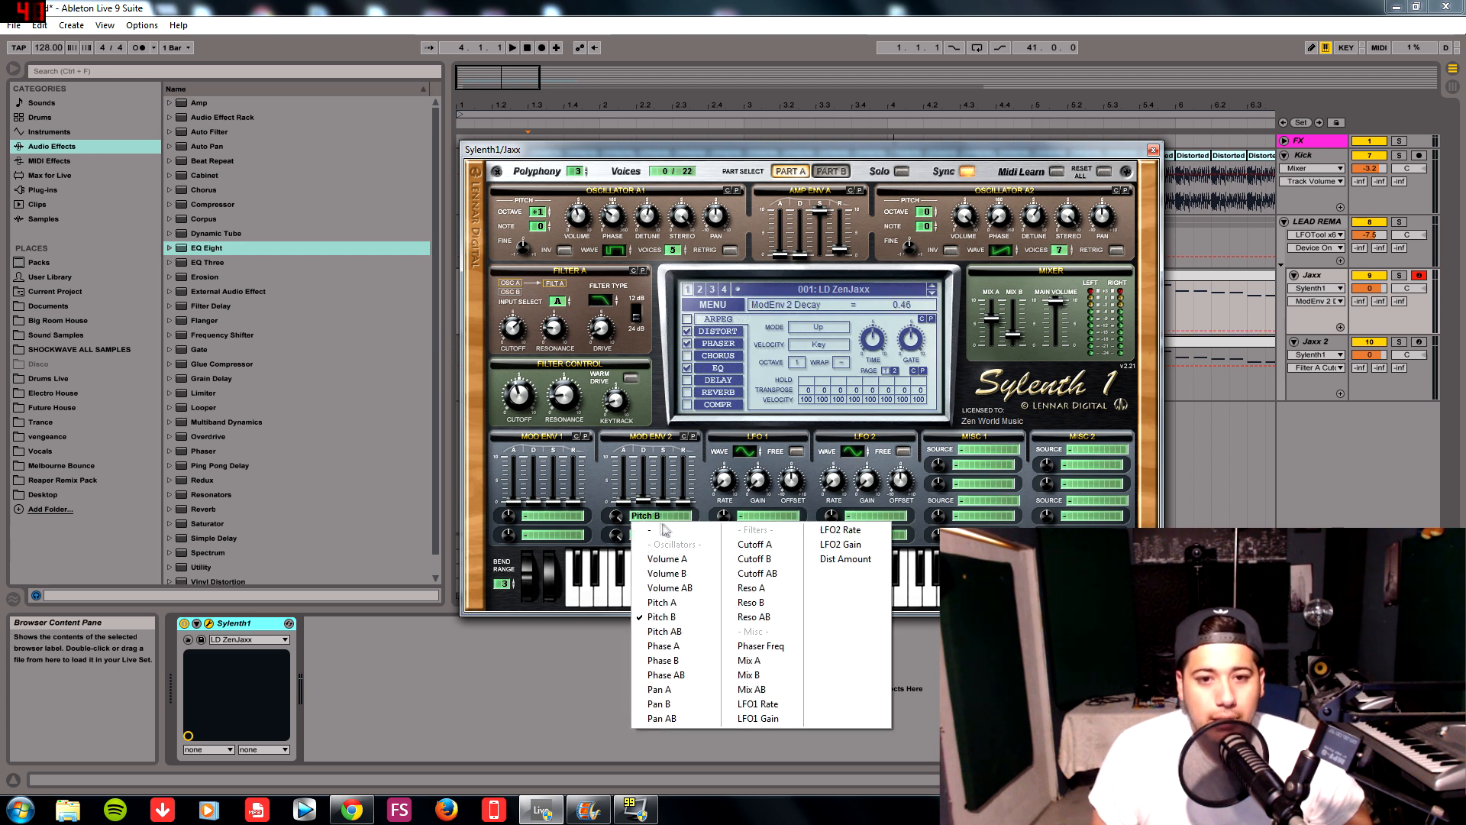
left_click(667, 617)
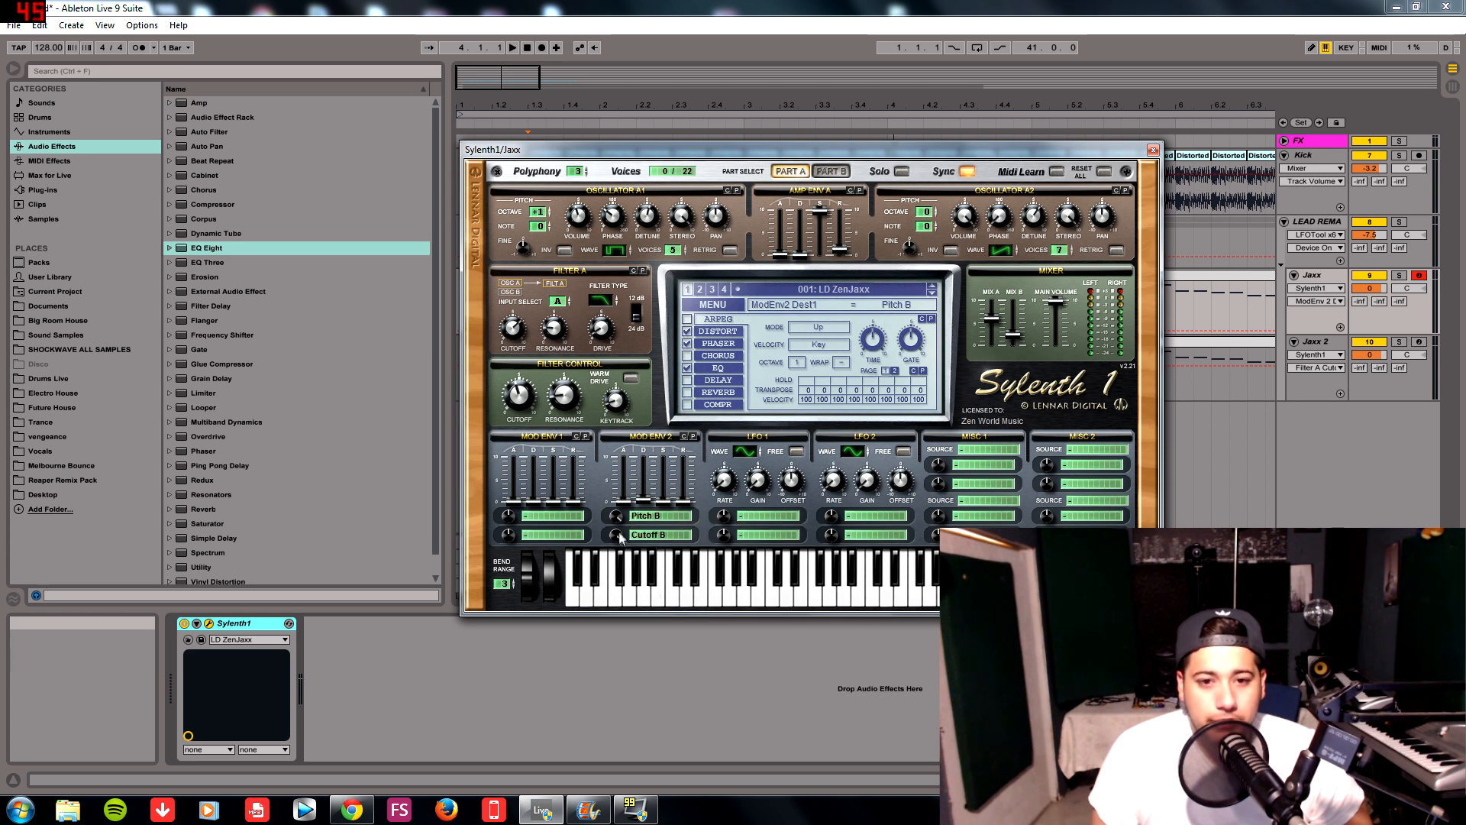
left_click_drag(615, 517, 670, 544)
left_click(647, 534)
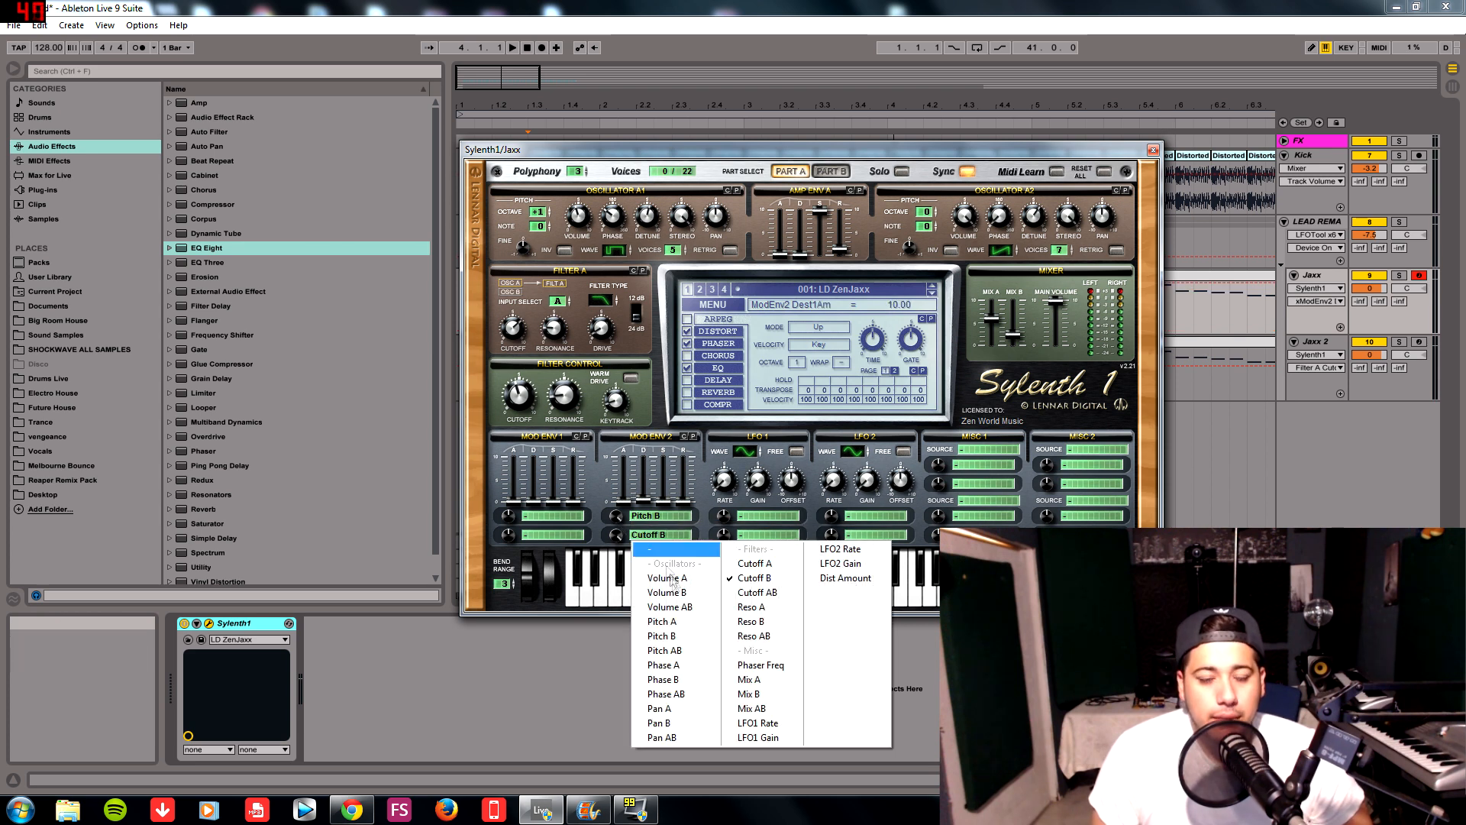
left_click(754, 578)
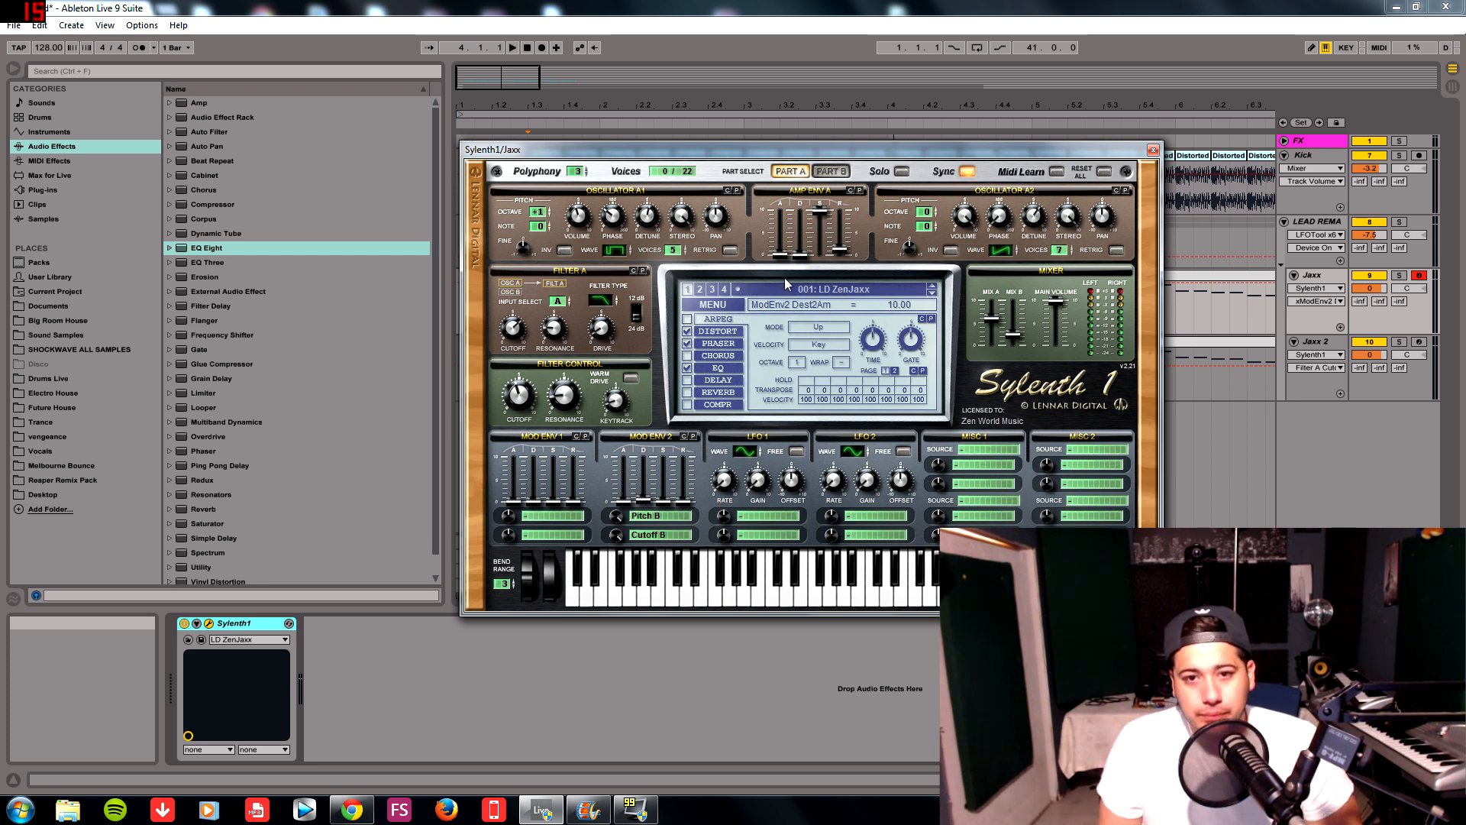
- Examine the type, amount and dry/wet of Sylenth1's distortion effect, plus the phaser's dry/wet
left_click(715, 332)
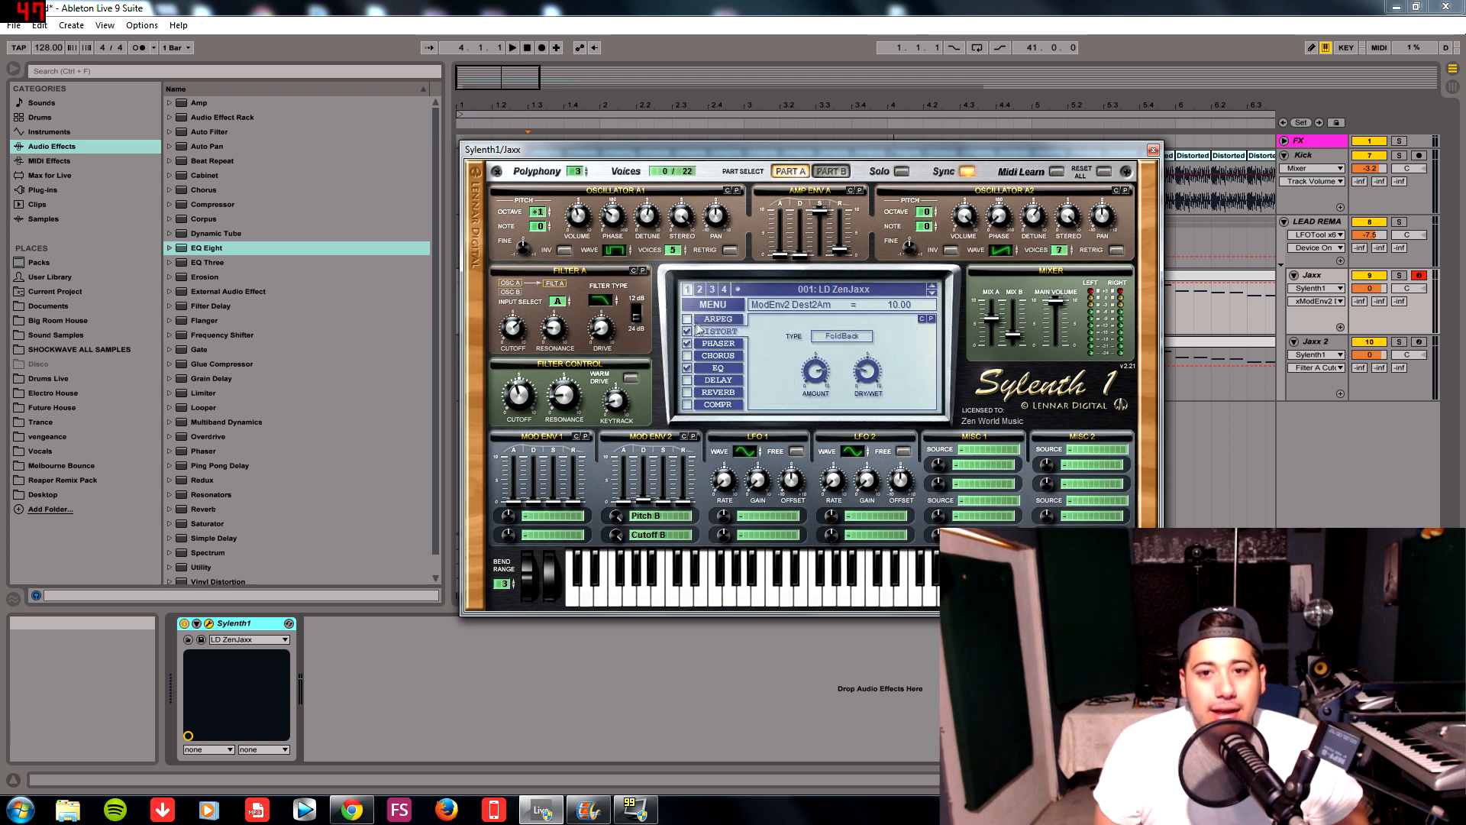
left_click(828, 336)
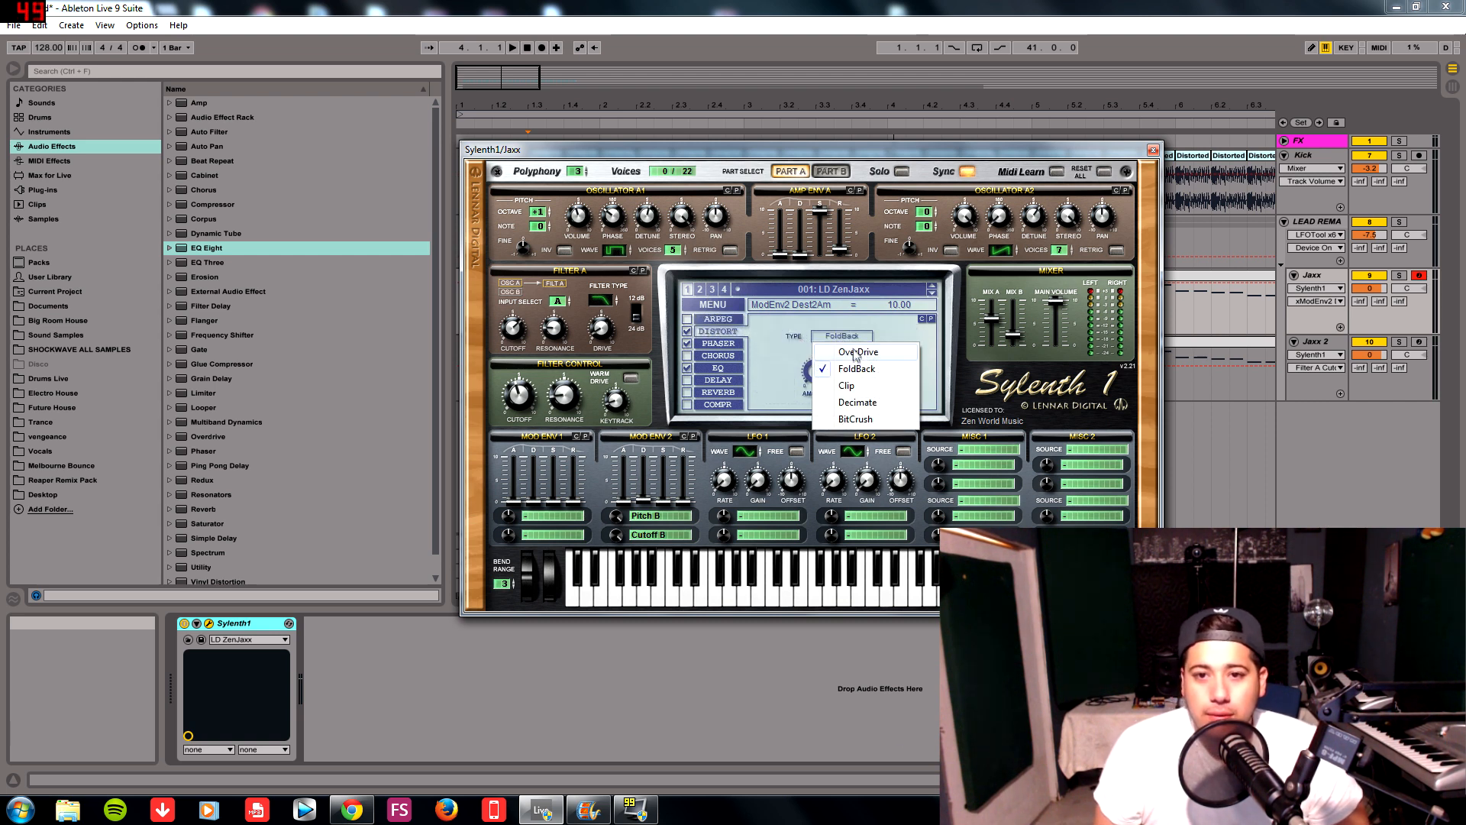
left_click(842, 369)
left_click(817, 368)
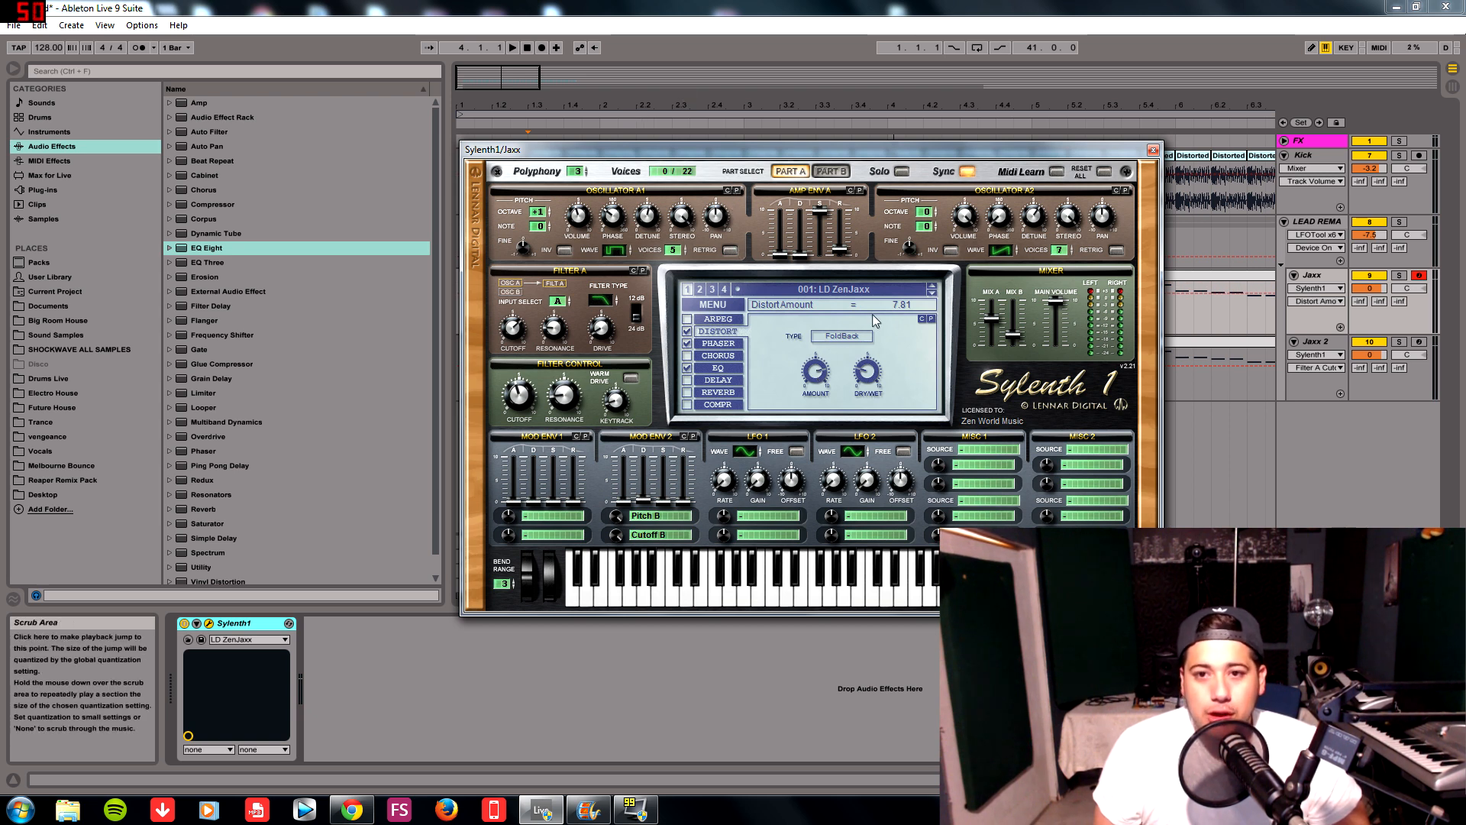
left_click(864, 382)
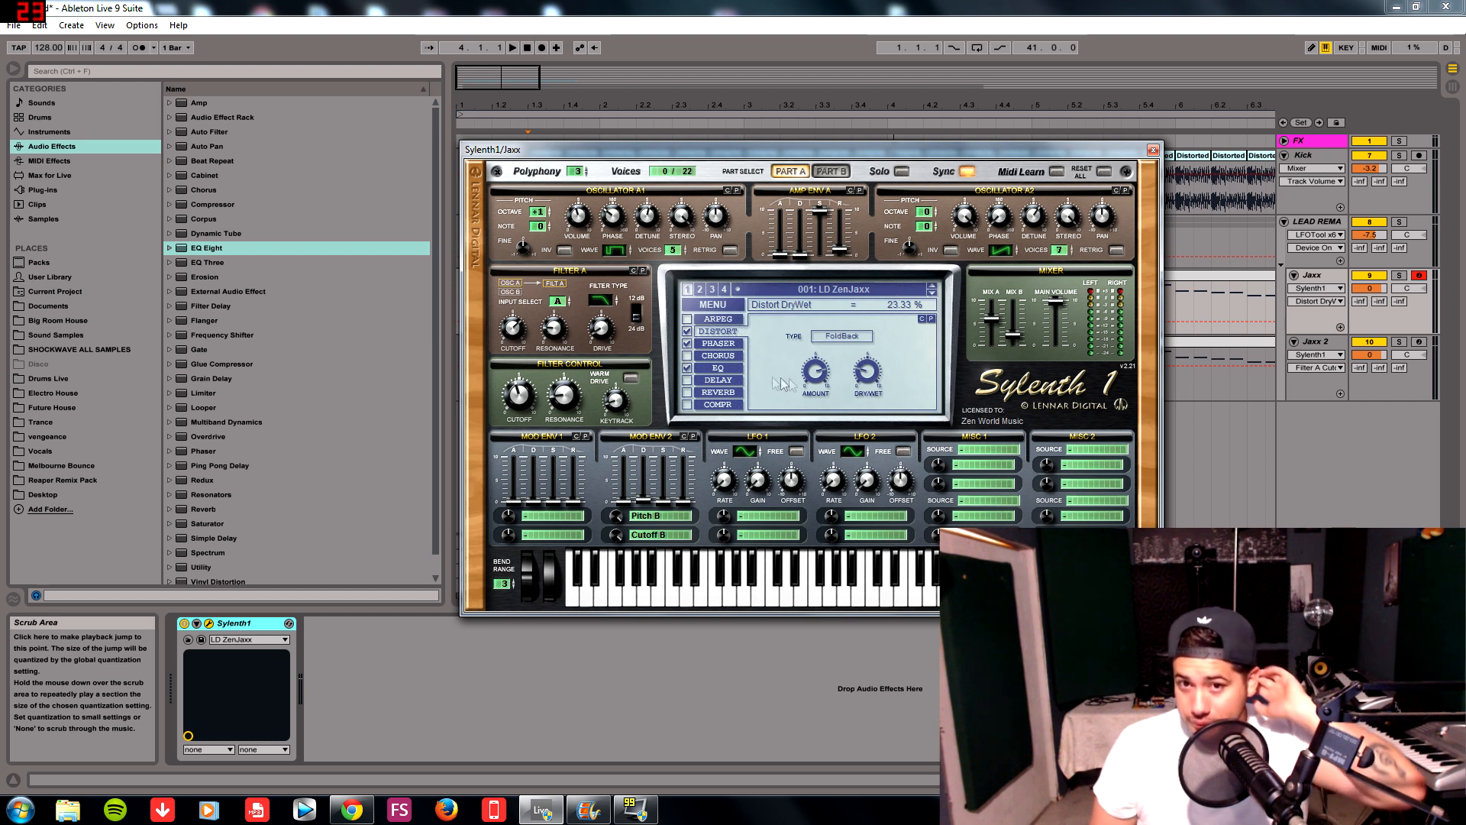
left_click(718, 343)
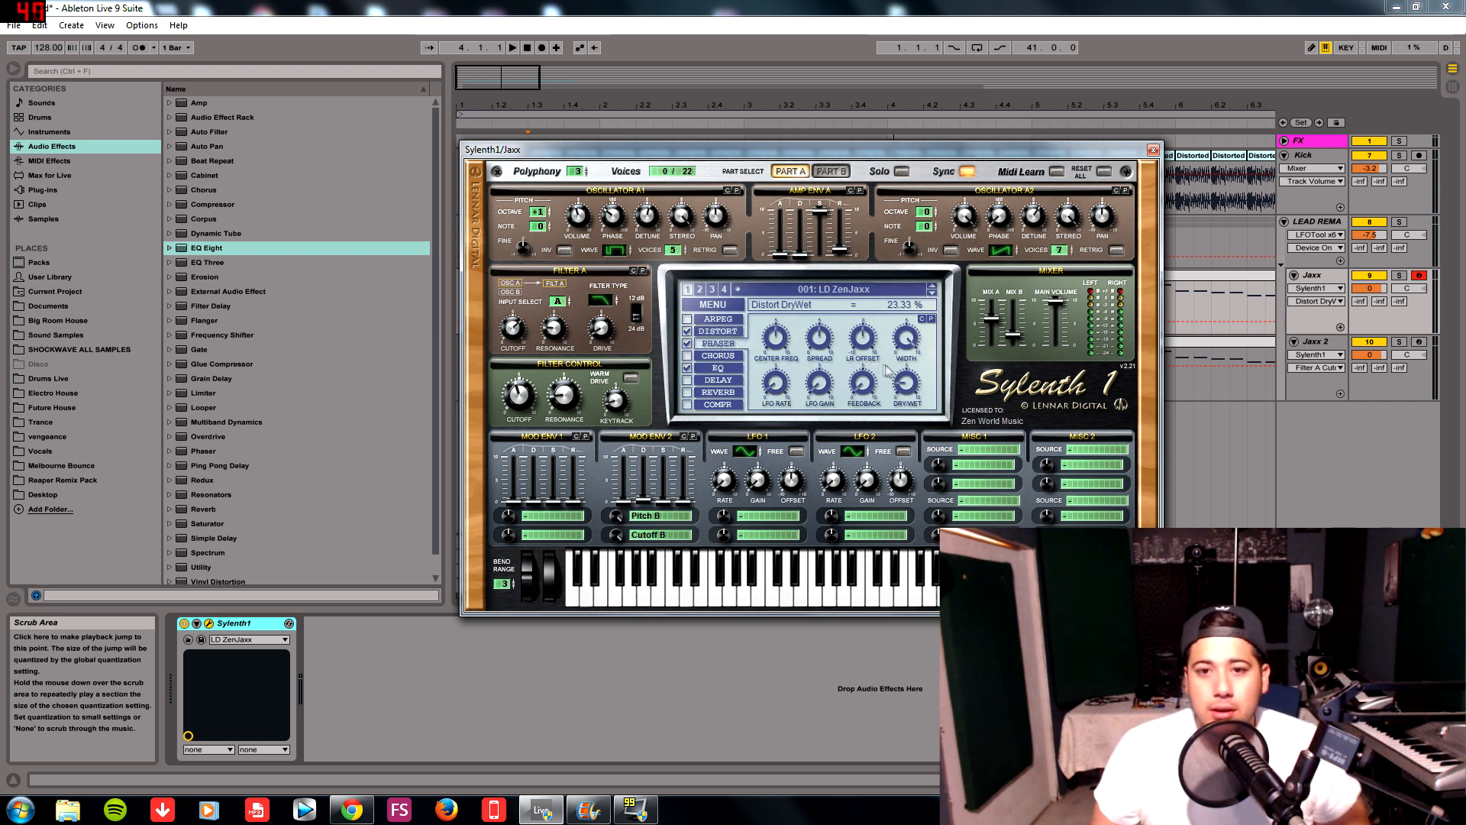
left_click(906, 381)
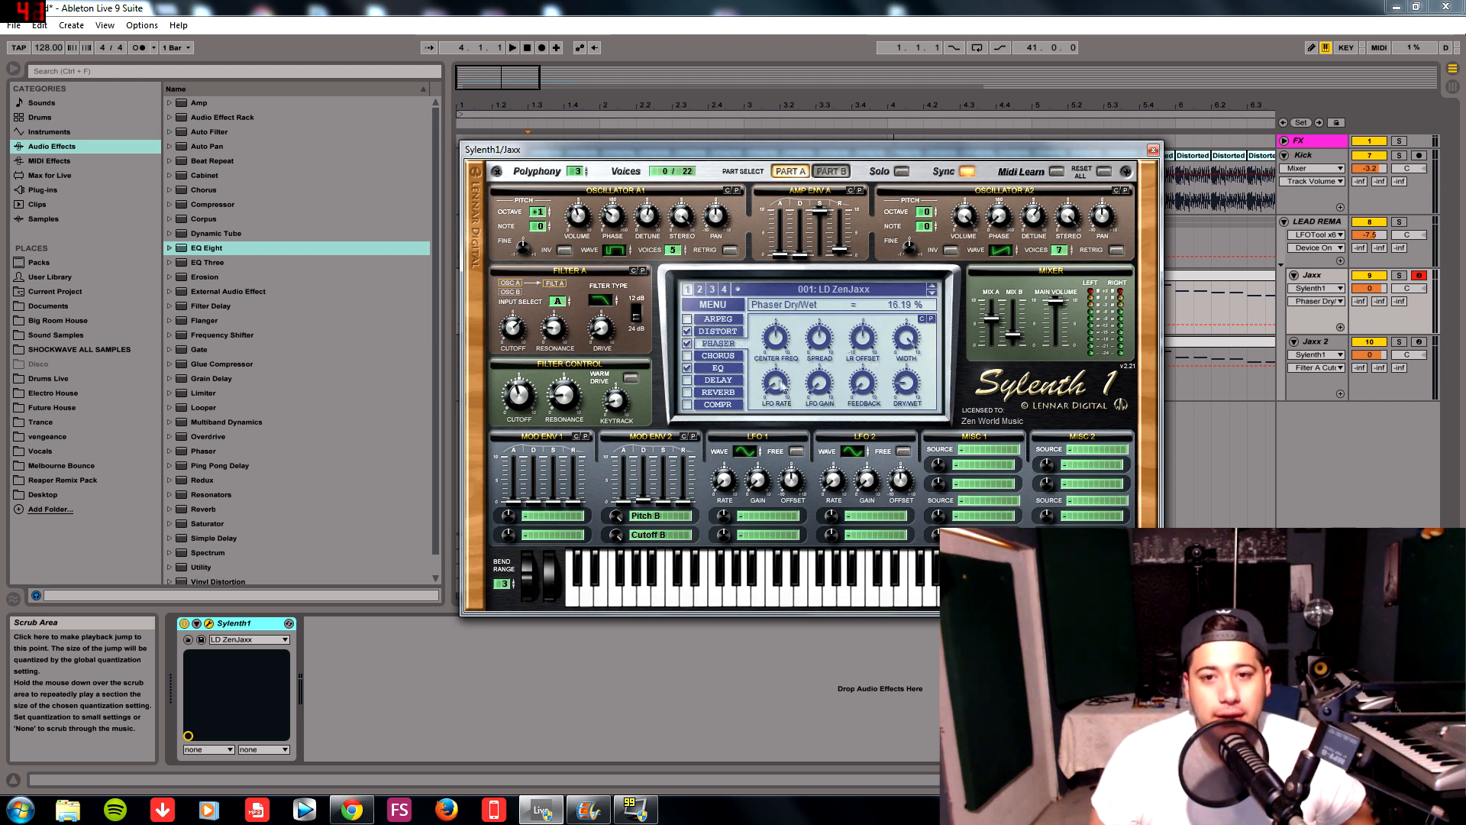
- Inspect Sylenth1's EQ effect for its bass, bass frequency, treble and treble frequency values
left_click(718, 380)
left_click(718, 368)
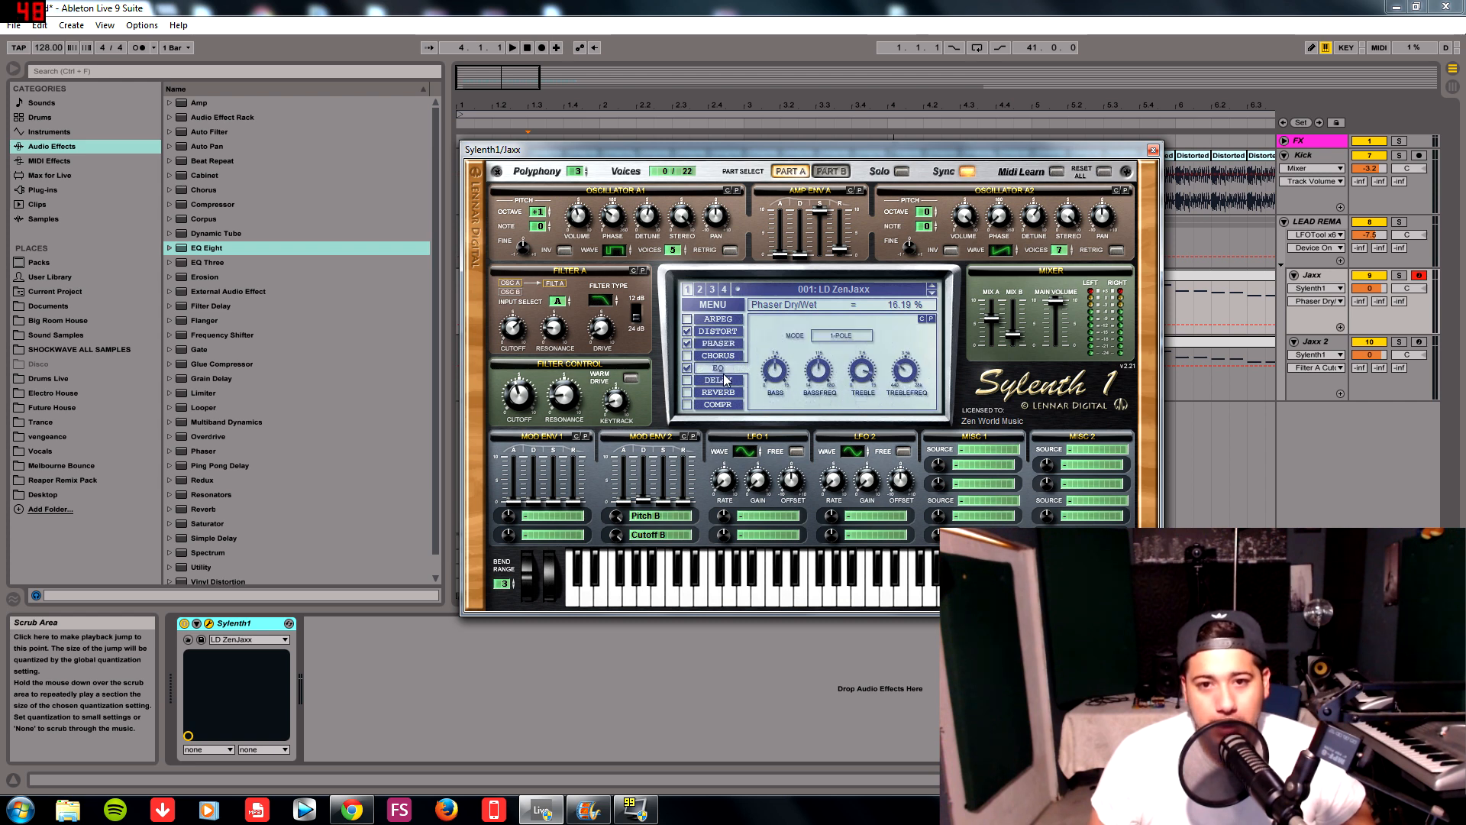
left_click(775, 374)
left_click(815, 378)
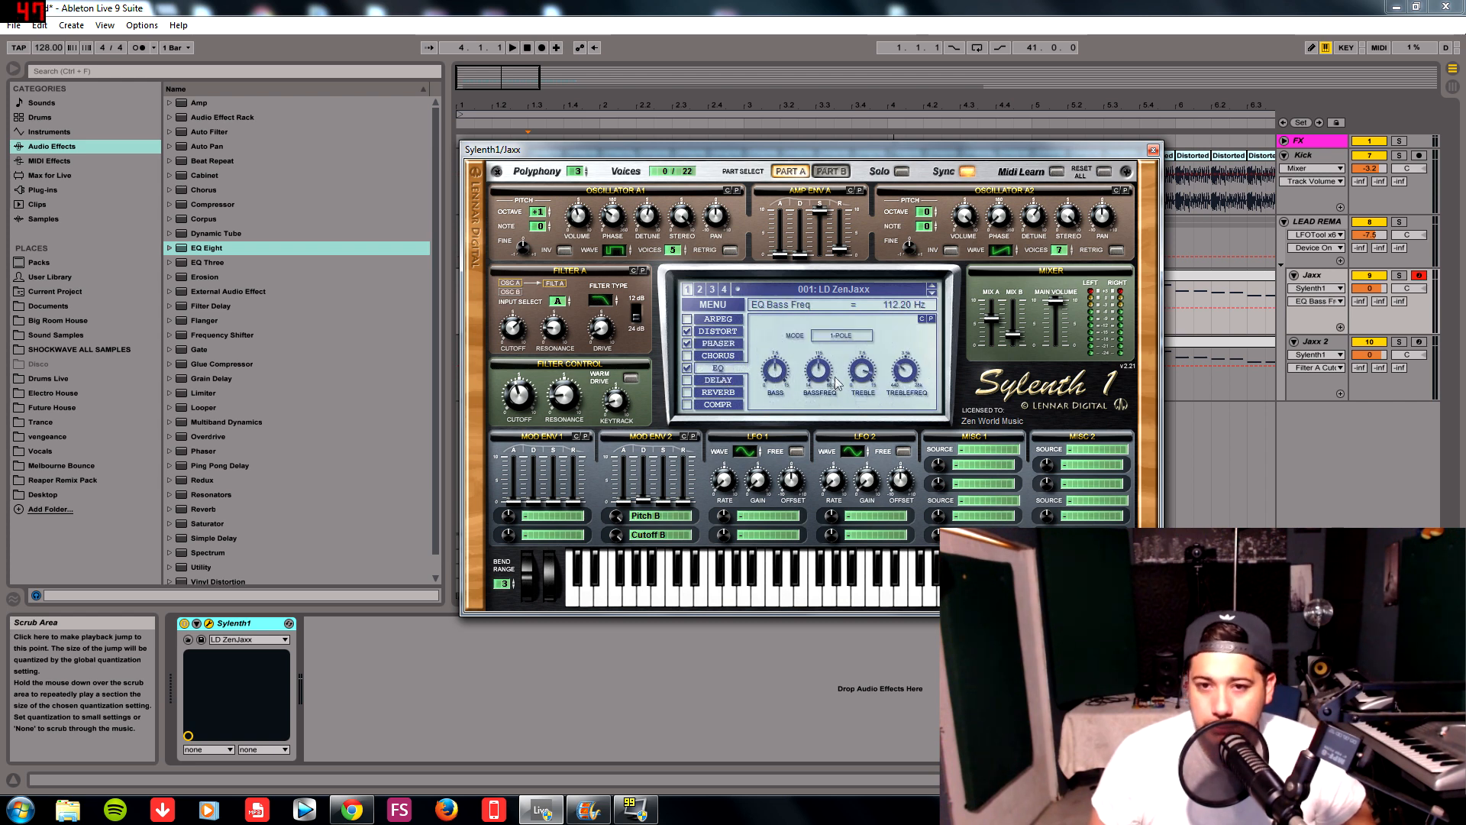
left_click(859, 382)
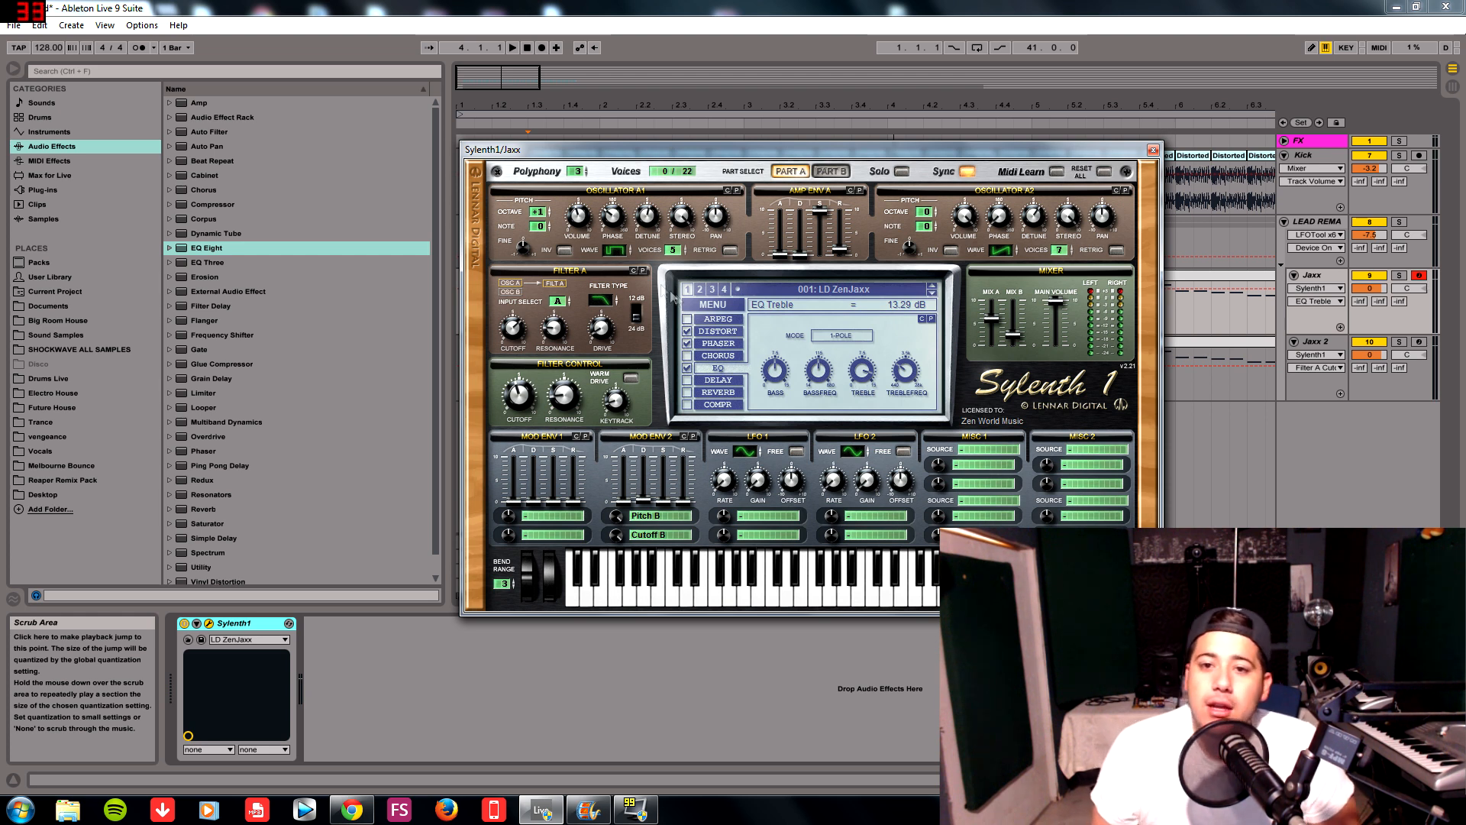
mouse_move(869, 395)
left_mouse_down()
mouse_move(882, 360)
mouse_move(869, 367)
left_mouse_up()
left_click(922, 382)
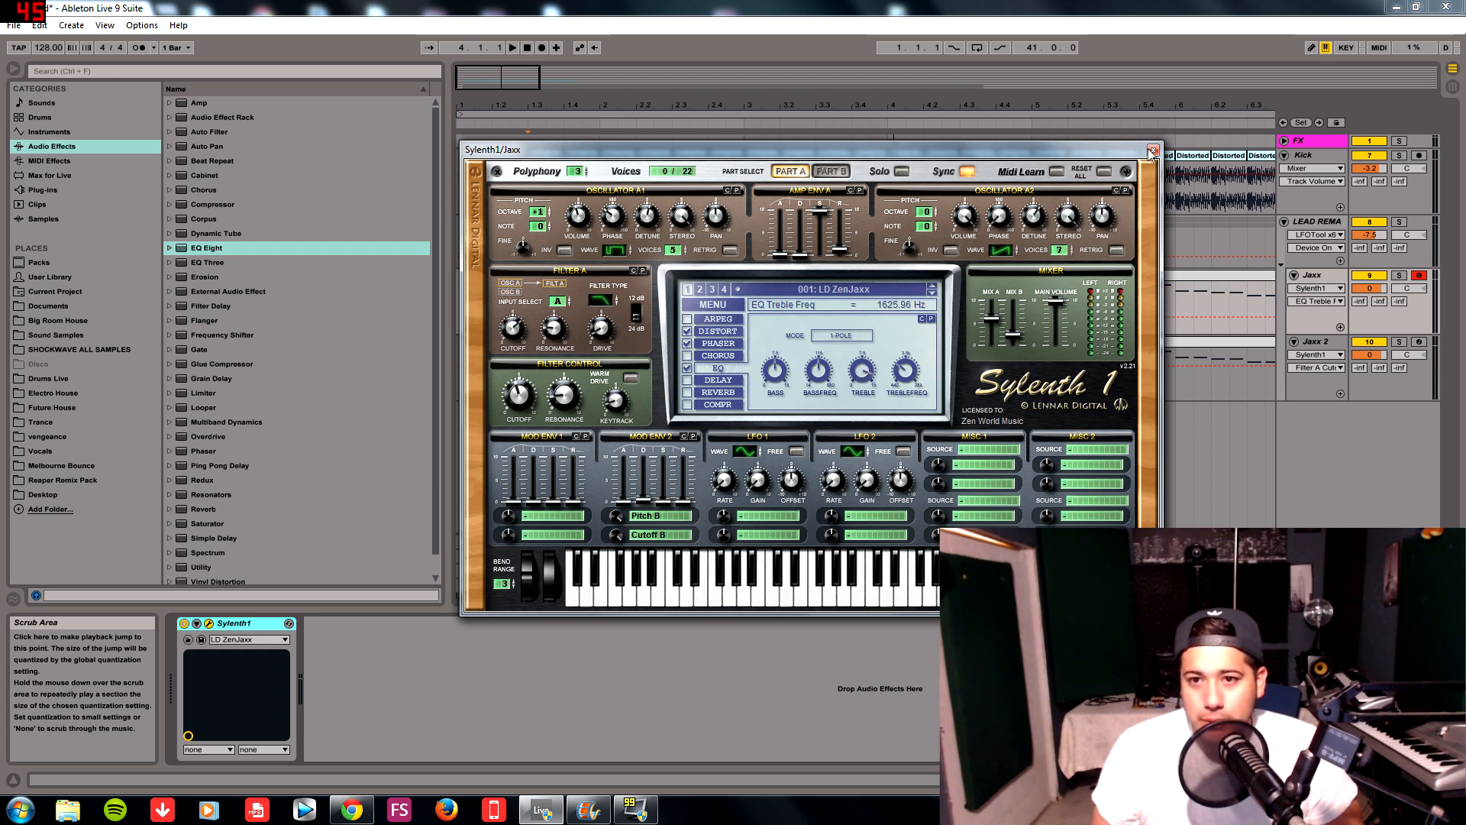
- Check Mix B and the main volume in Sylenth1's mixer, and close the synth window
left_click(1014, 336)
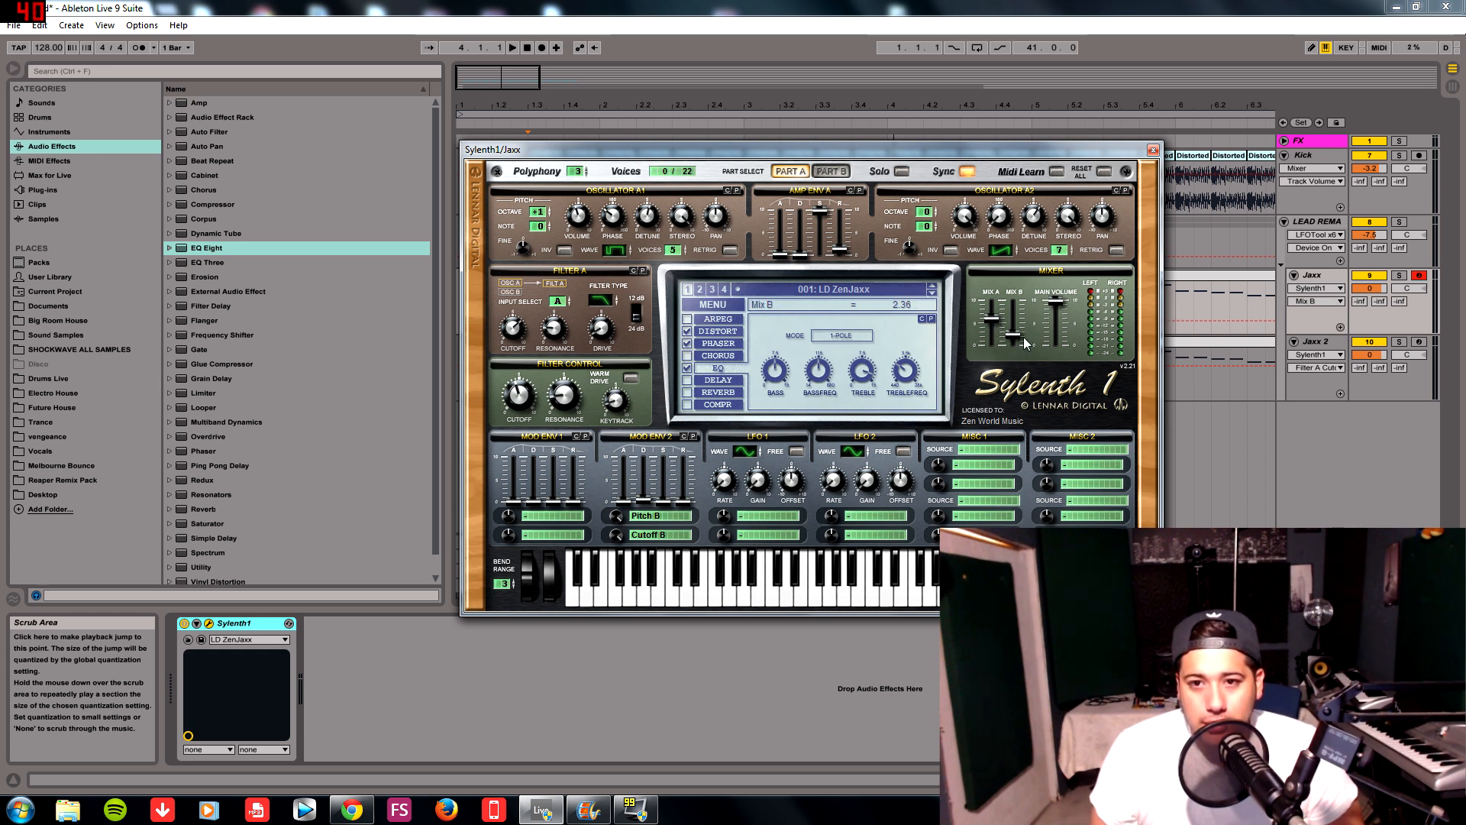
left_click(1055, 302)
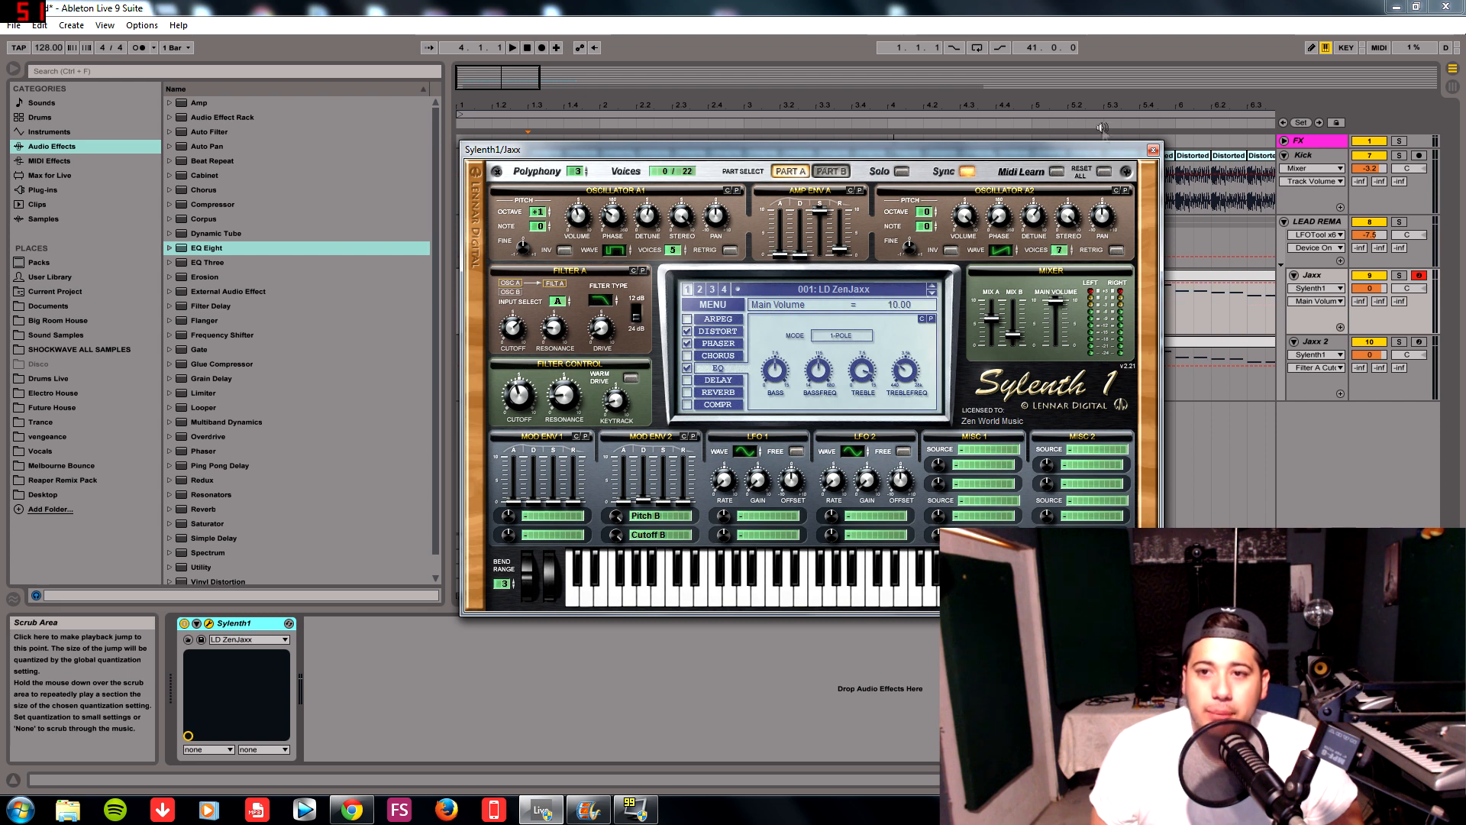
left_click(1153, 151)
- Solo the Jaxx track and switch off the effects on the LEAD REMAKE group, including API-550A Stereo and S1 Imager
left_click(1317, 311)
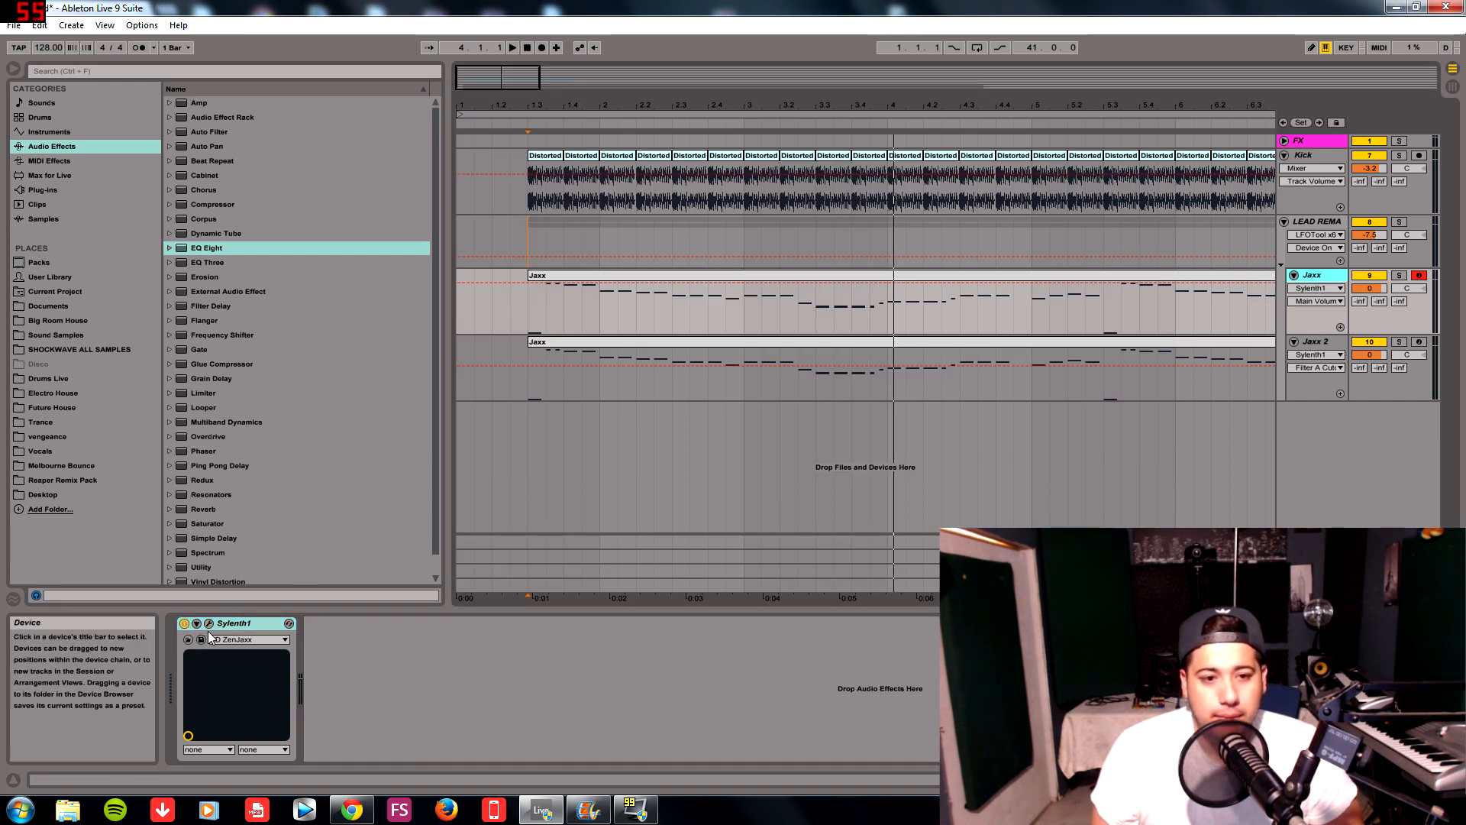
left_click(289, 623)
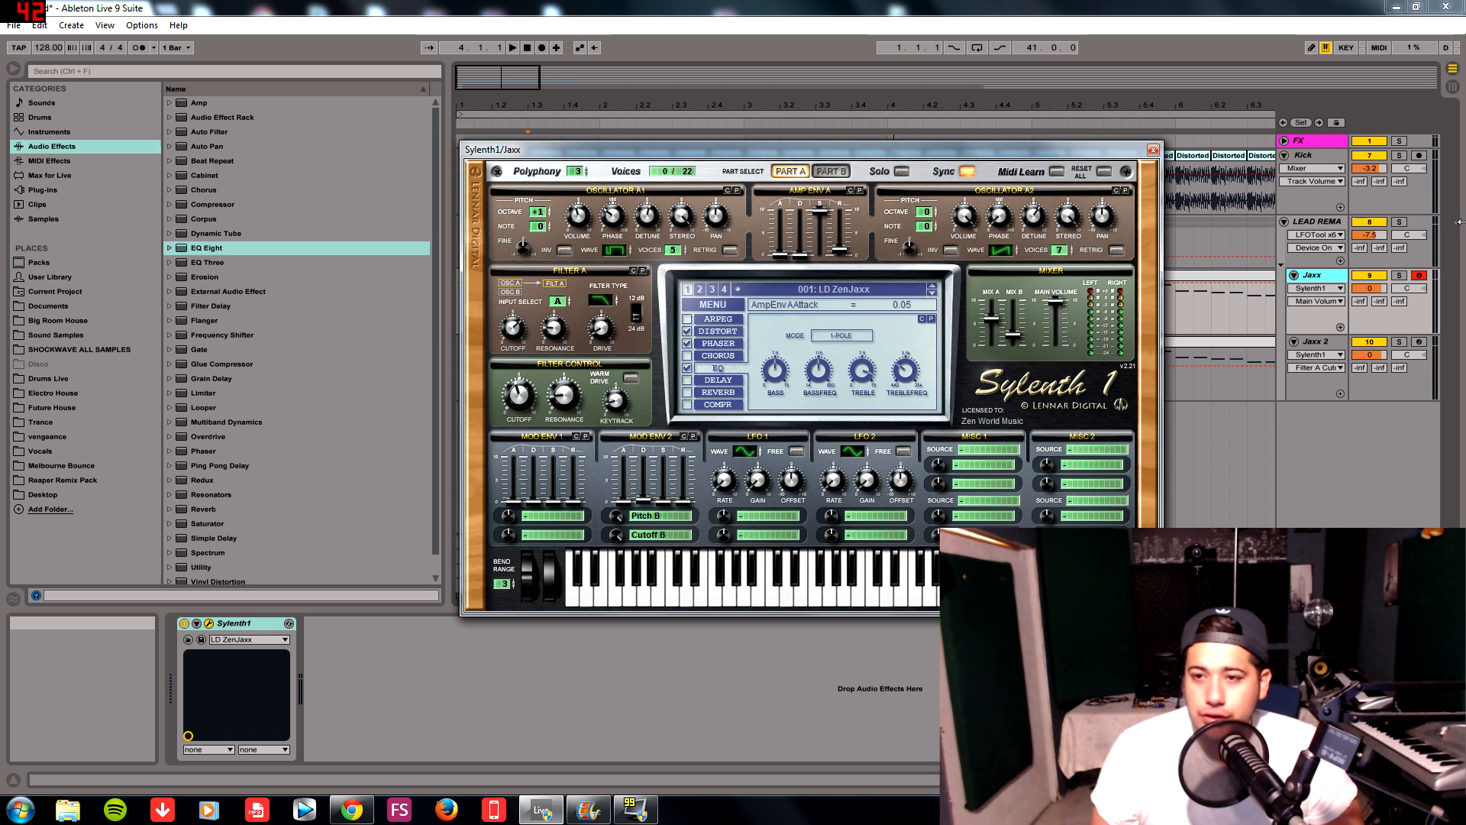
left_click(1324, 220)
left_click(358, 623)
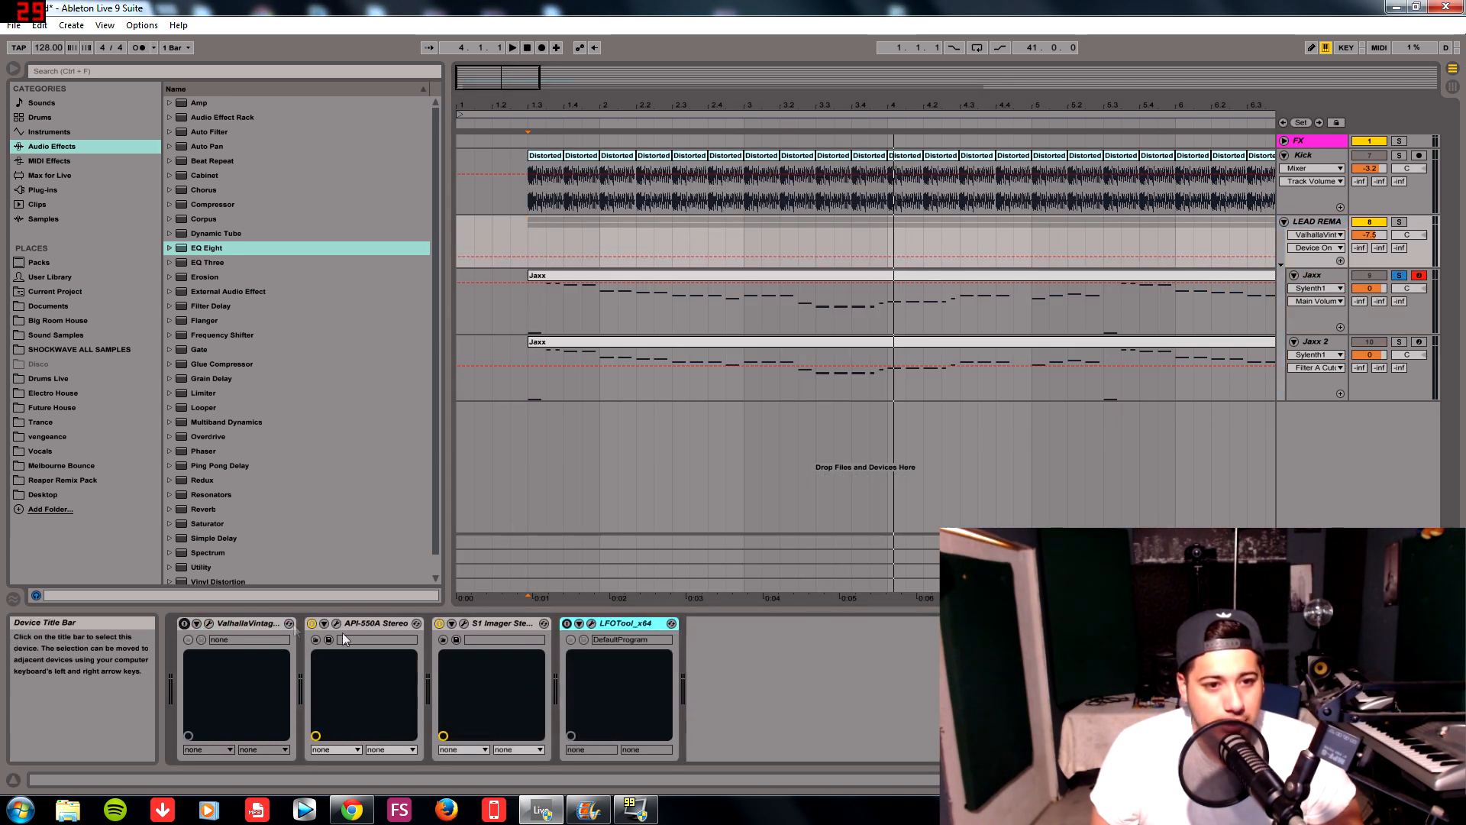
left_click(439, 623)
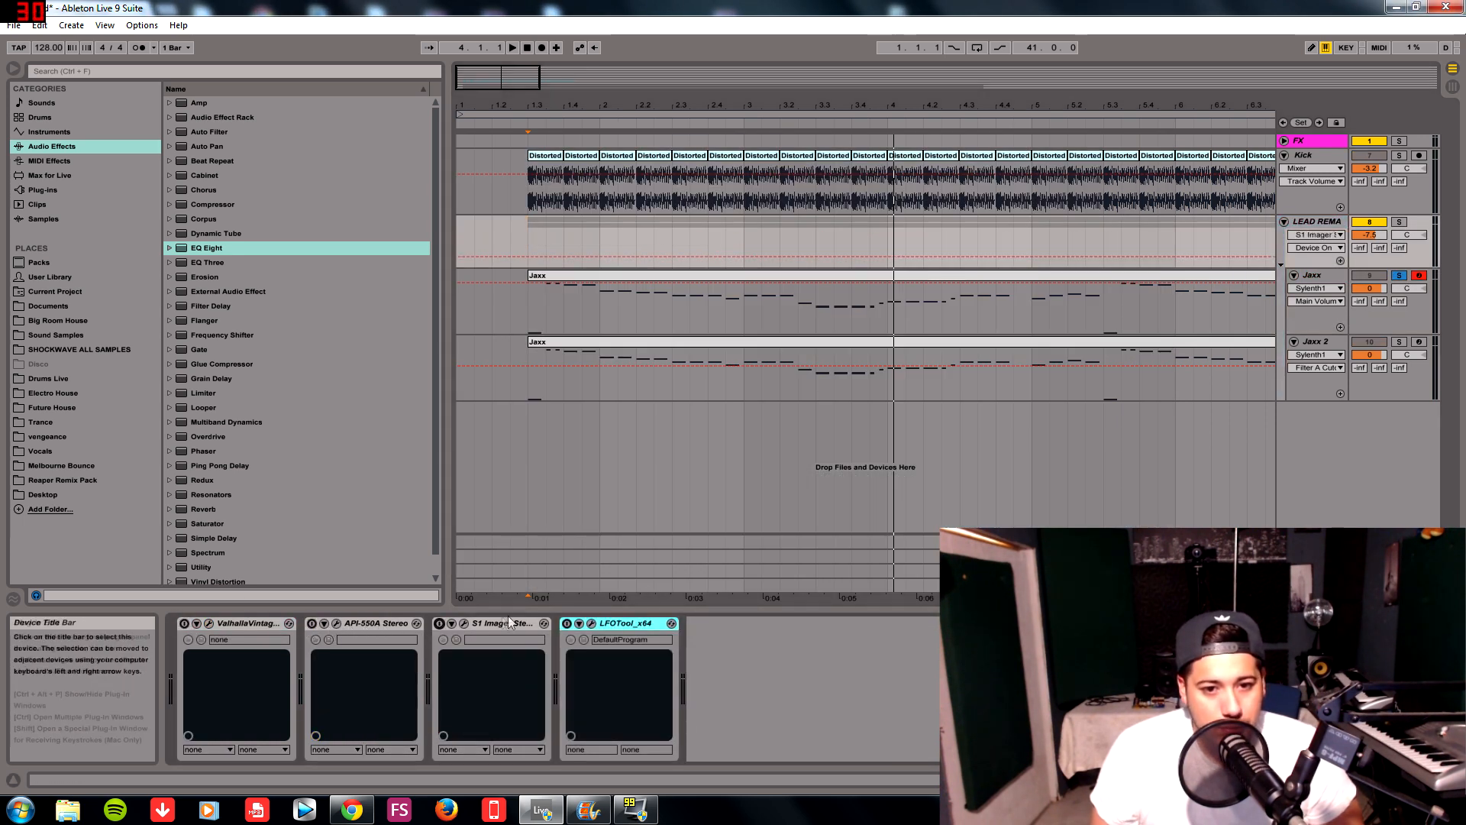
- Play back the soloed Jaxx lead without the group effects, then stop playback
key("space")
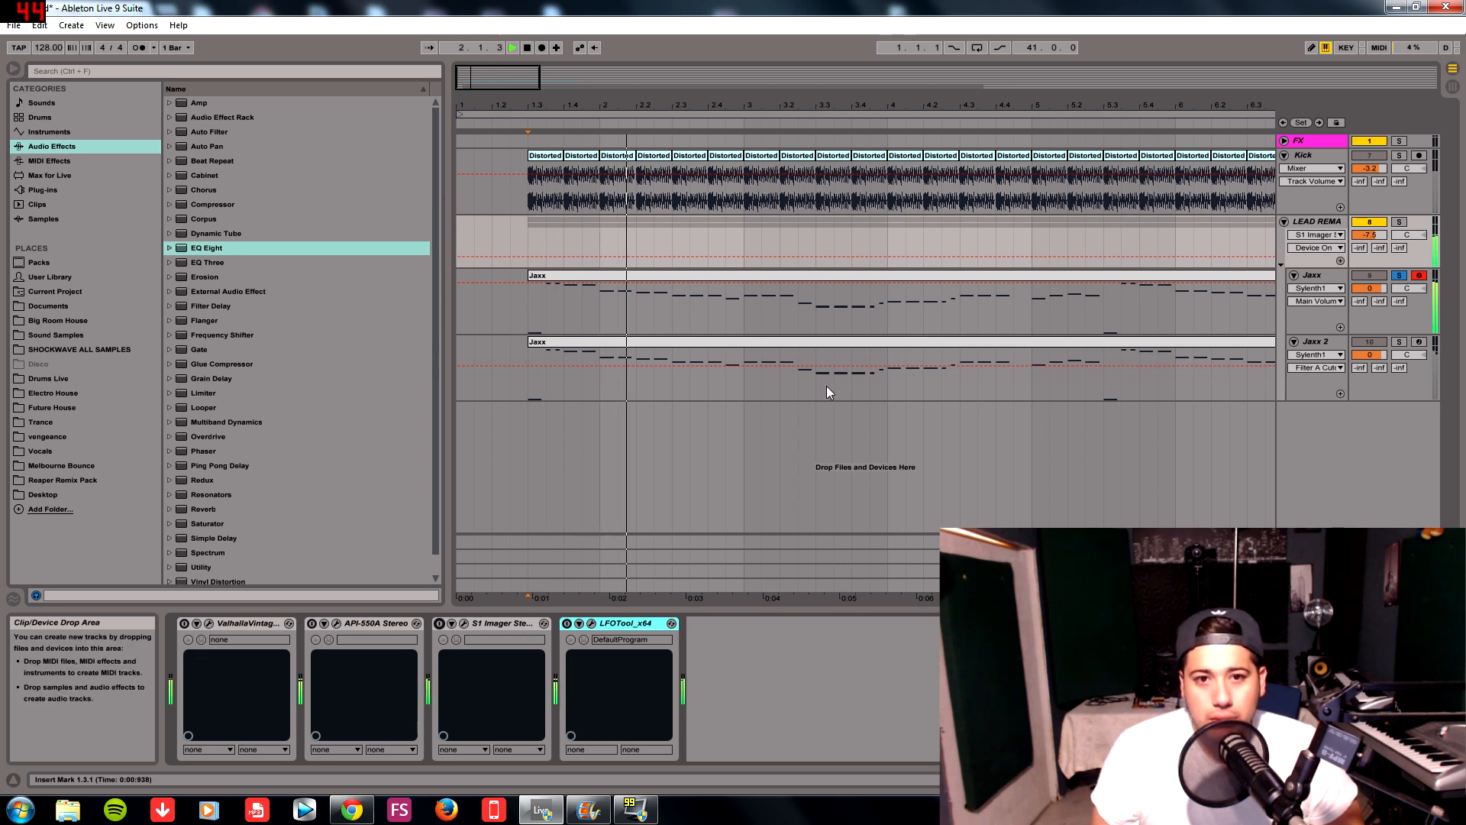
left_click(1313, 276)
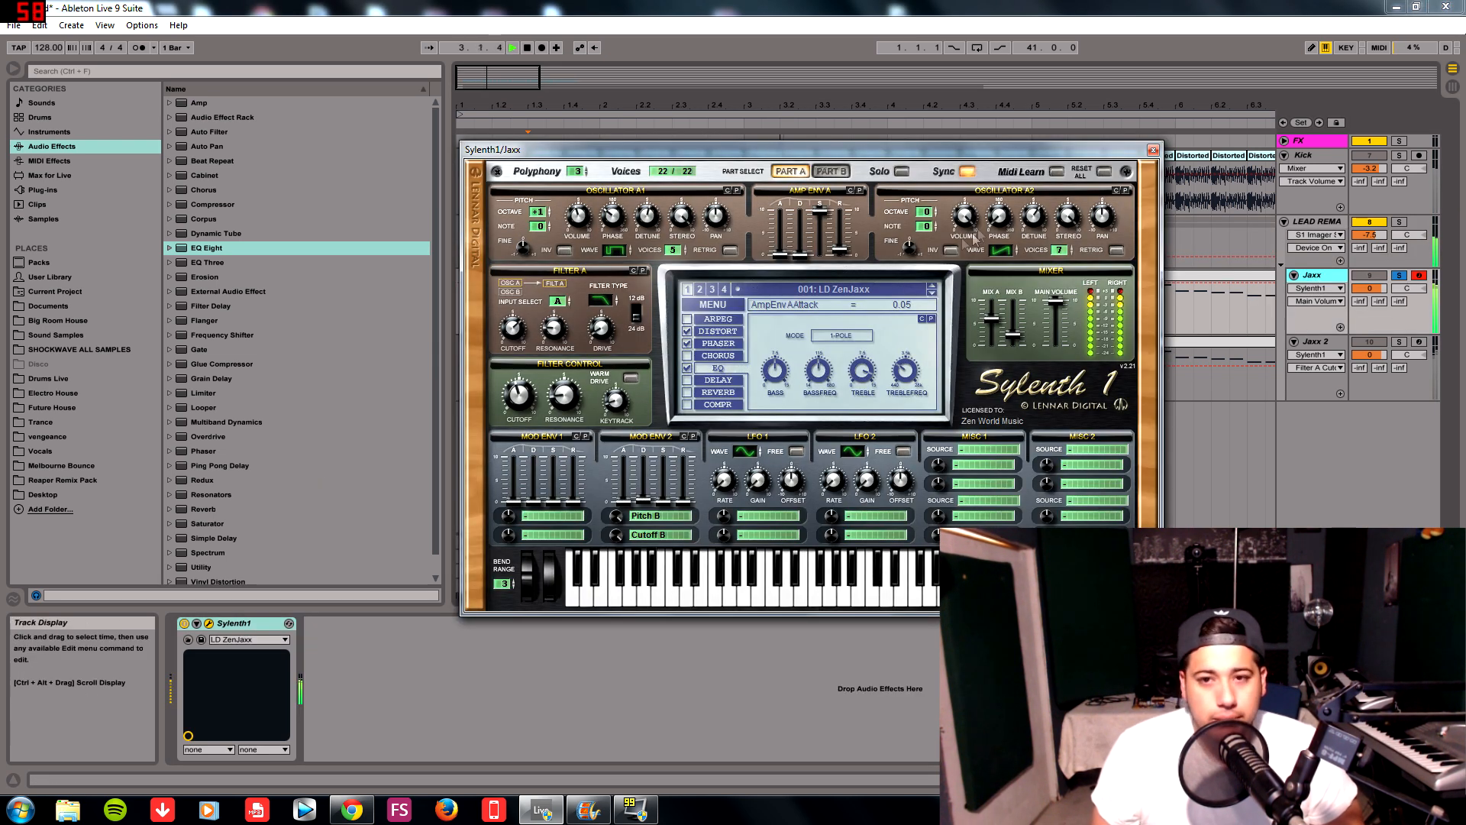
left_click(1152, 151)
key("space")
- Activate ValhallaVintageVerb on the LEAD REMAKE group and browse its Ambiences presets, keeping Large Ambience
left_click(1324, 224)
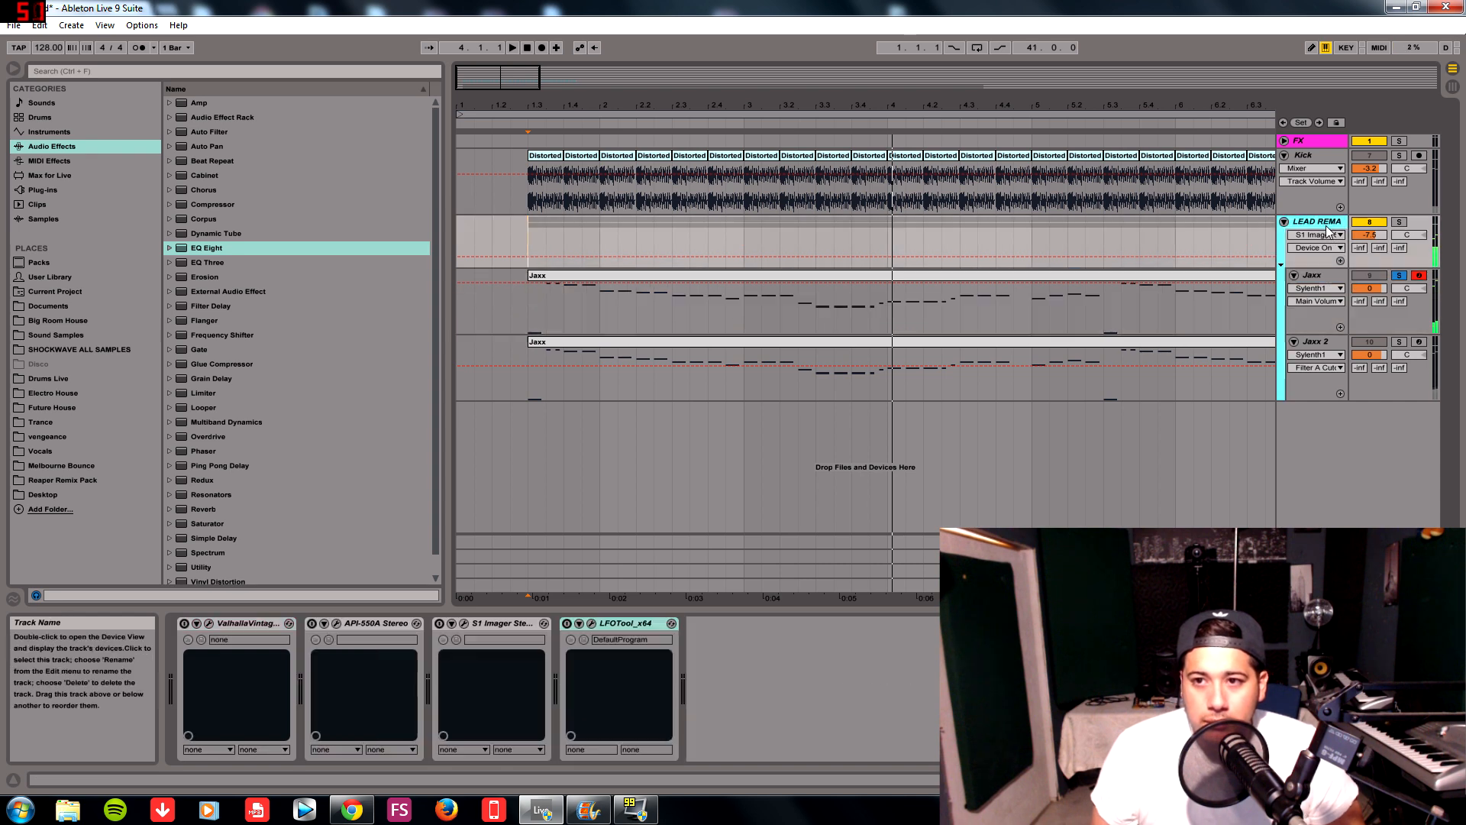
left_click(184, 623)
left_click(208, 623)
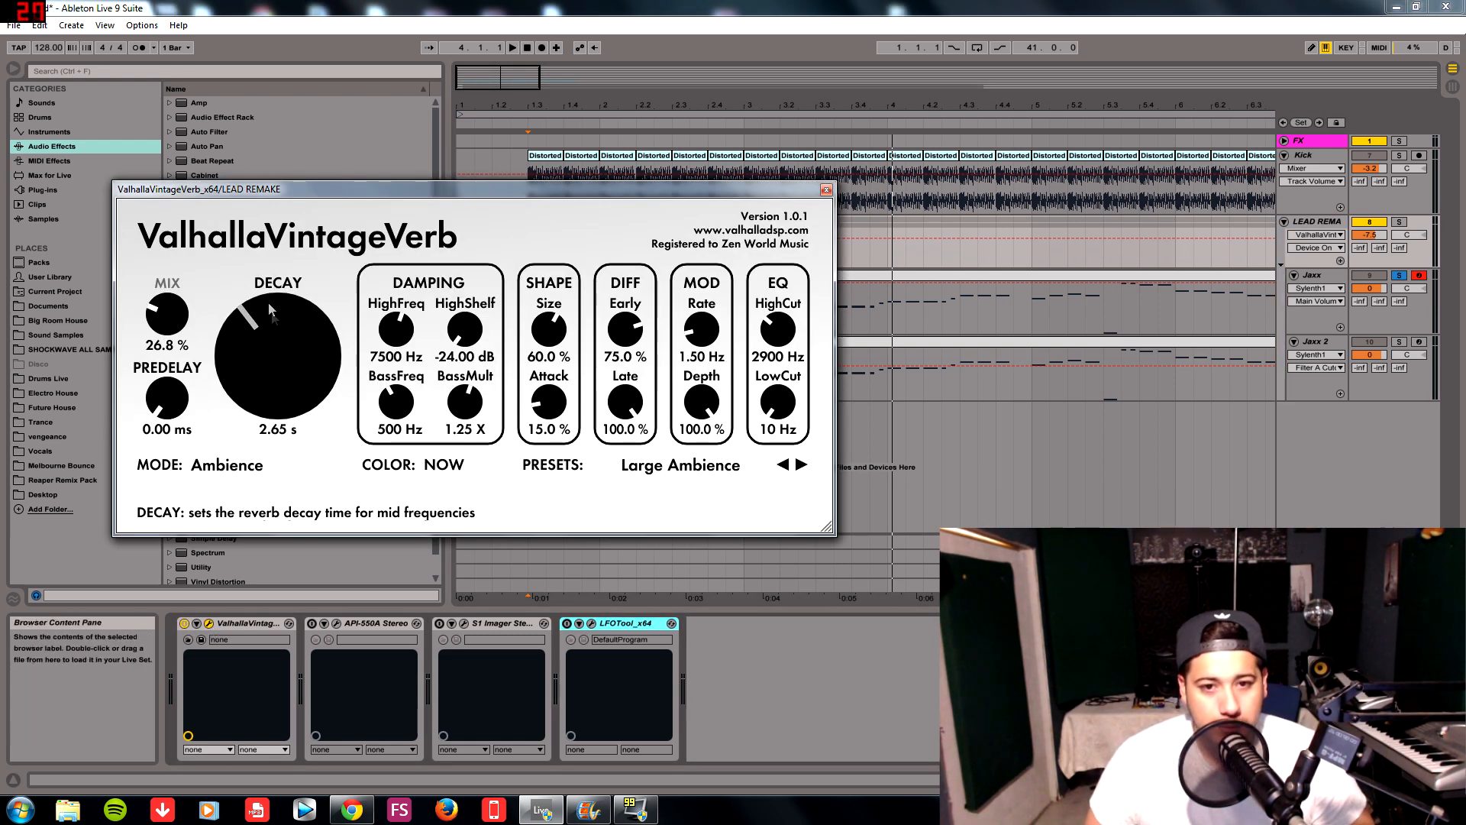
left_click(631, 468)
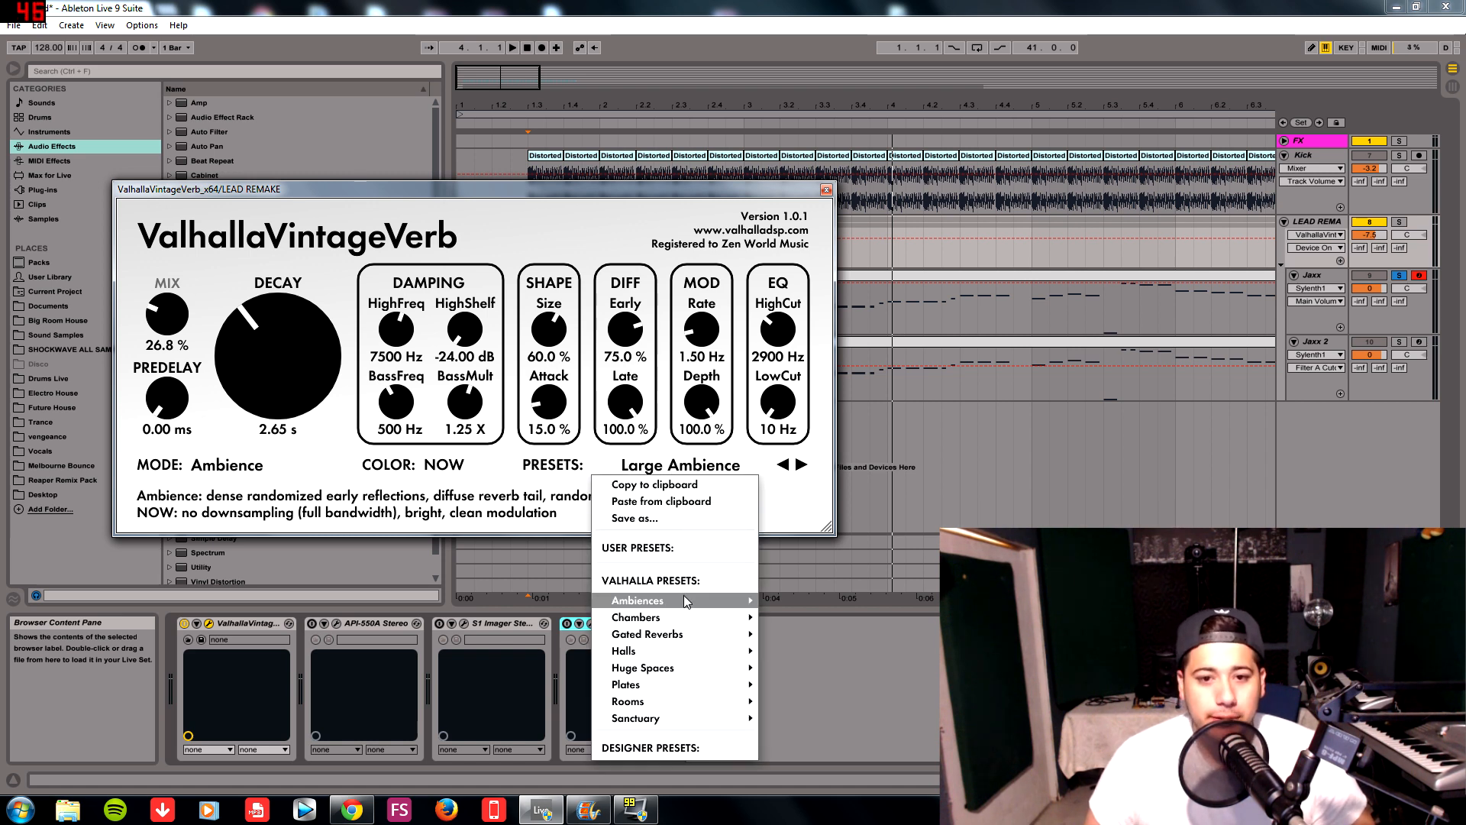
mouse_move(687, 600)
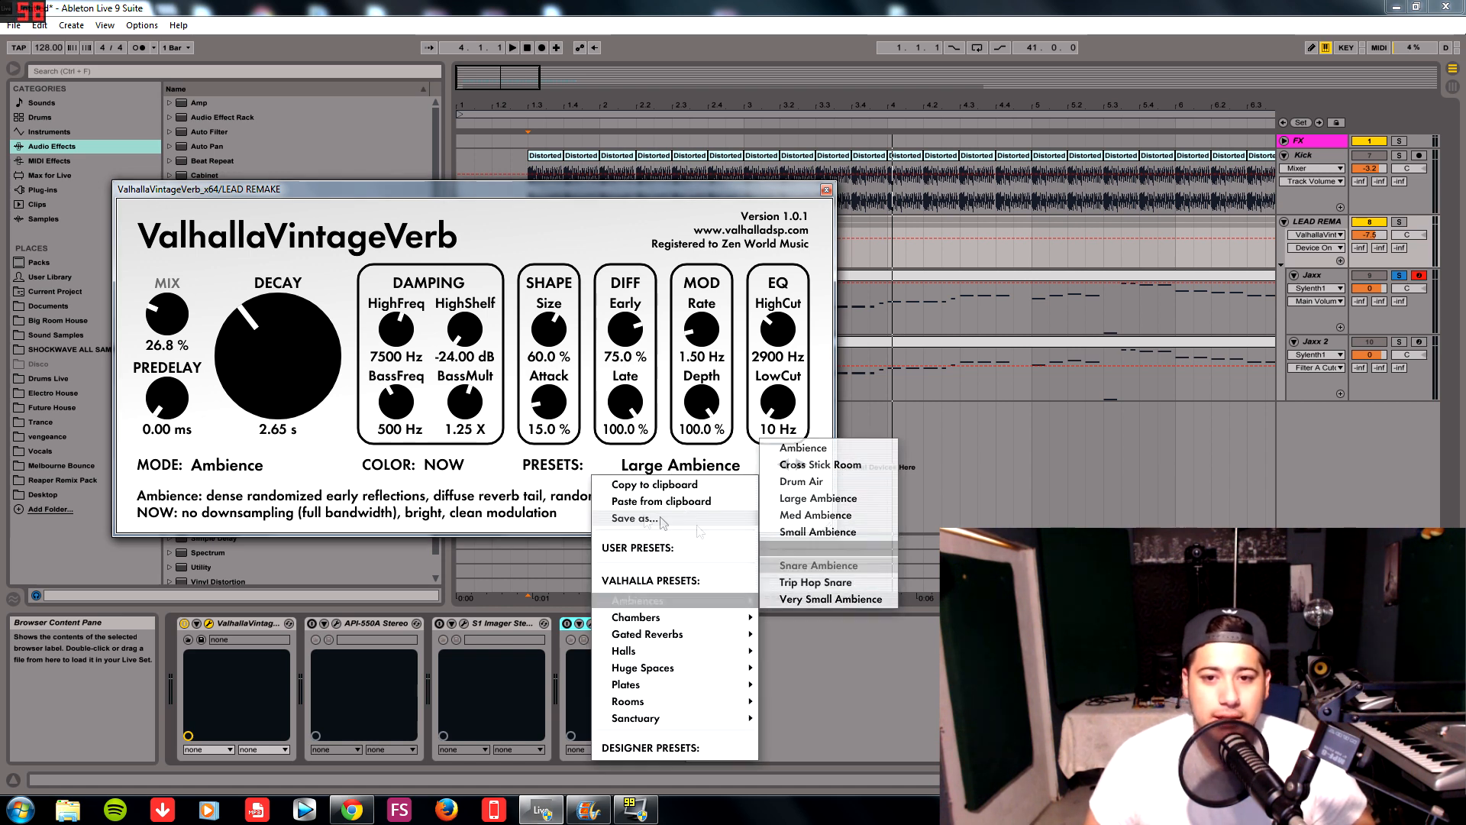
left_click(462, 492)
- Set ValhallaVintageVerb's decay to 2.15 s and its mix to 29.6 %, and close the reverb window
left_click_drag(247, 353, 261, 335)
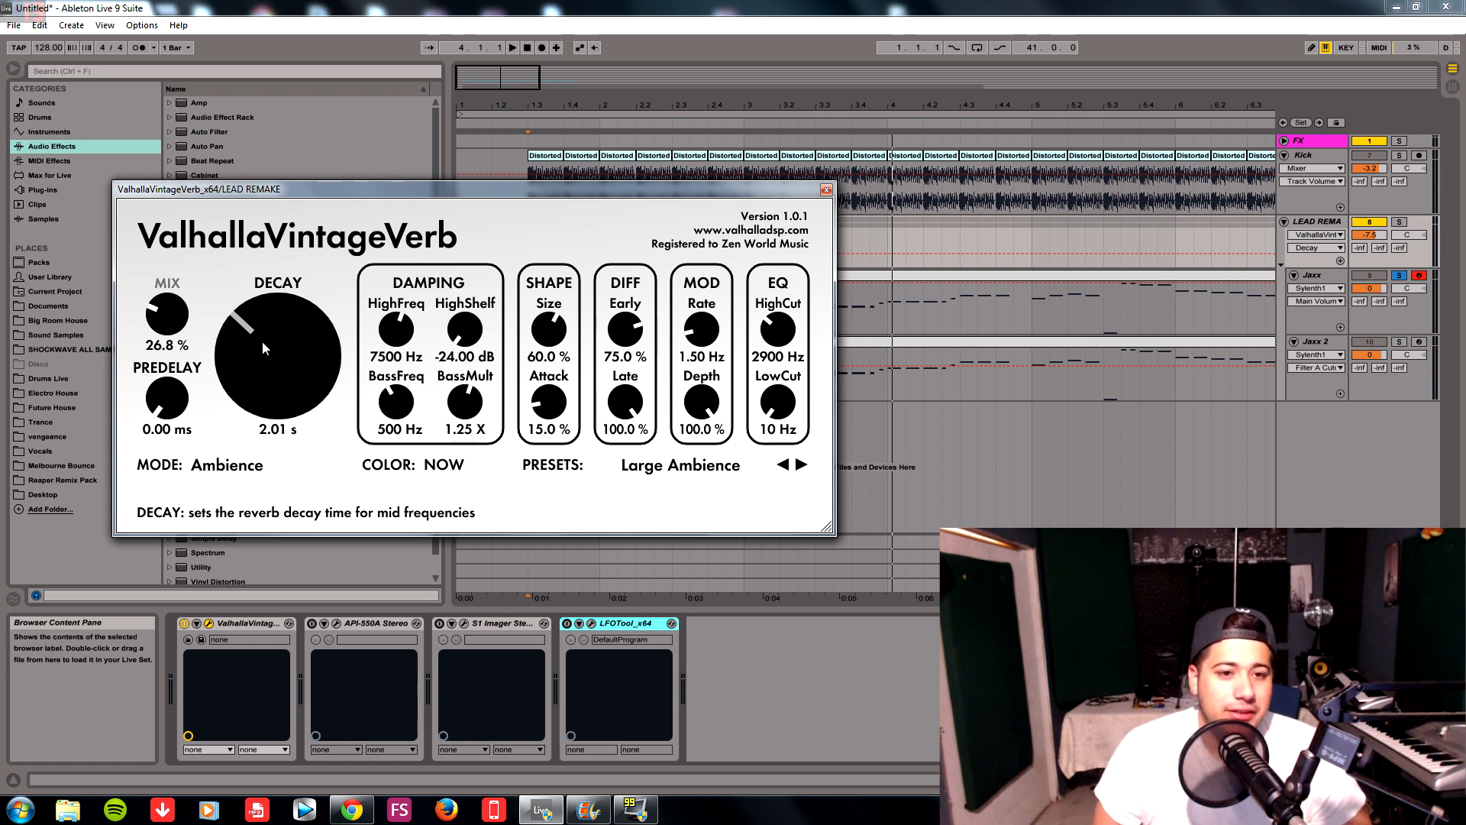
left_click_drag(264, 340, 269, 341)
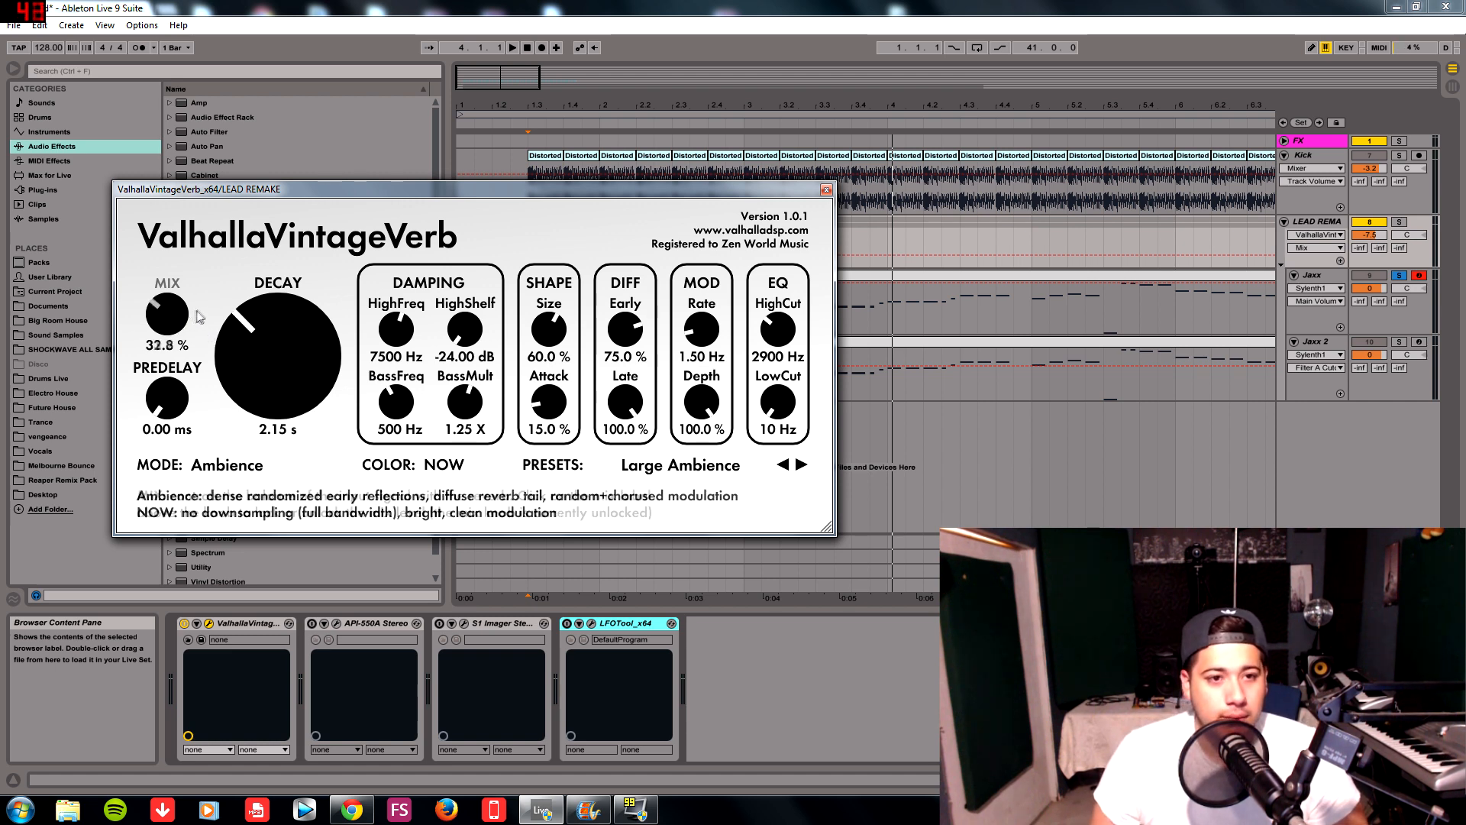
left_click_drag(182, 333, 183, 327)
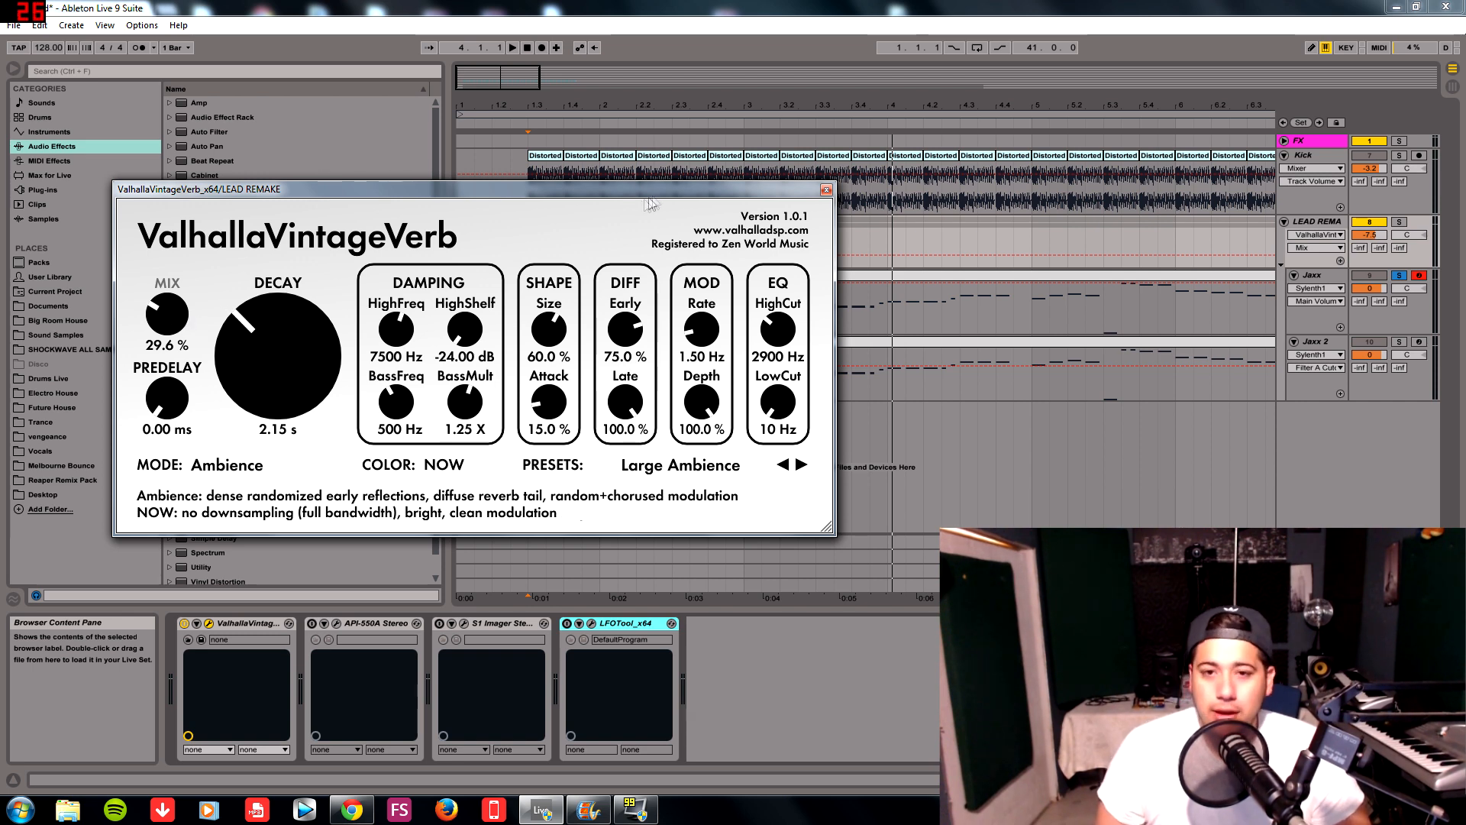
left_click(826, 189)
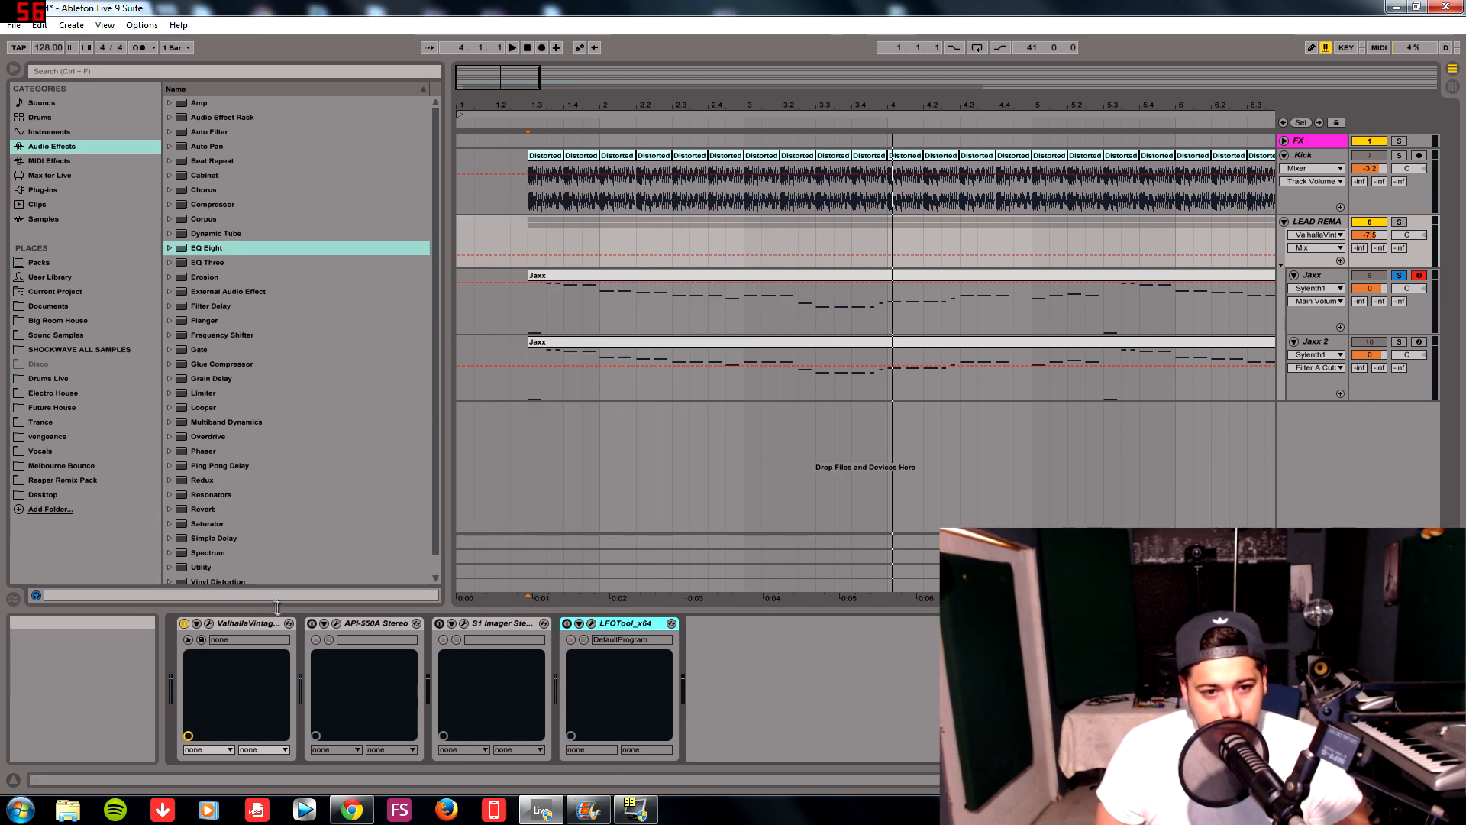
left_click(210, 624)
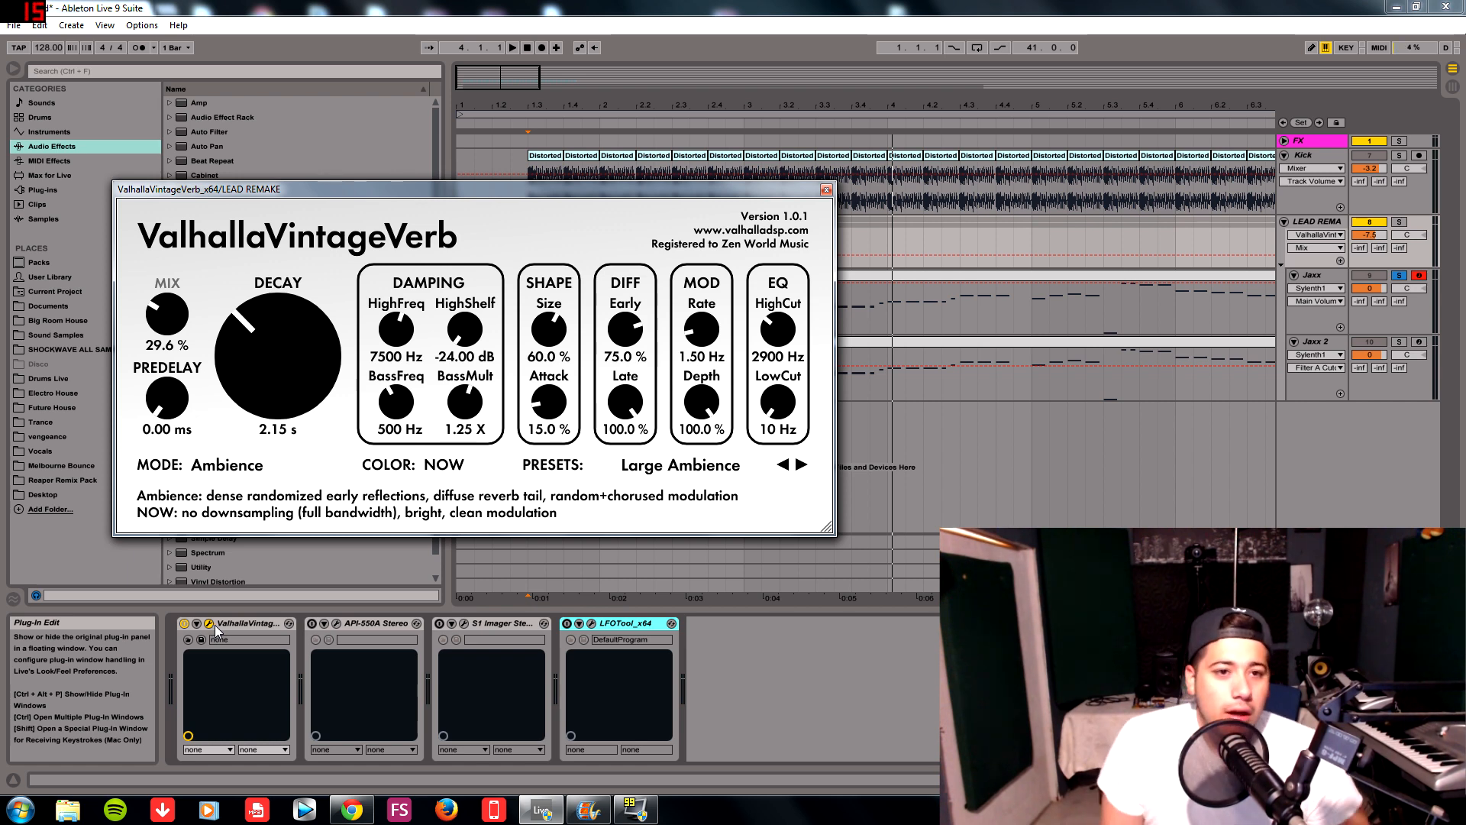
left_click(826, 191)
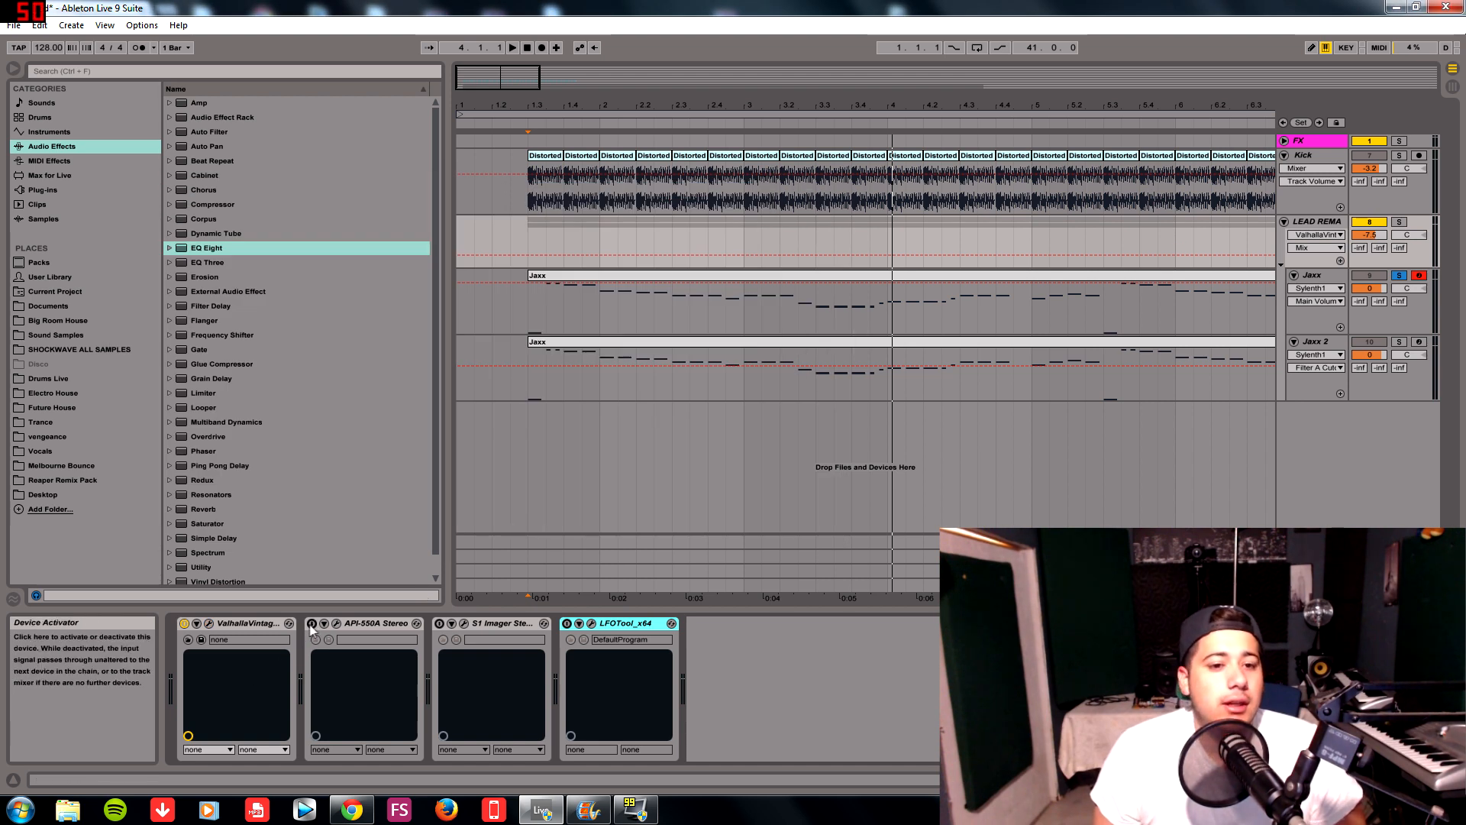
- Display the API-550A Stereo equalizer on the LEAD REMAKE group and activate it
left_click(337, 623)
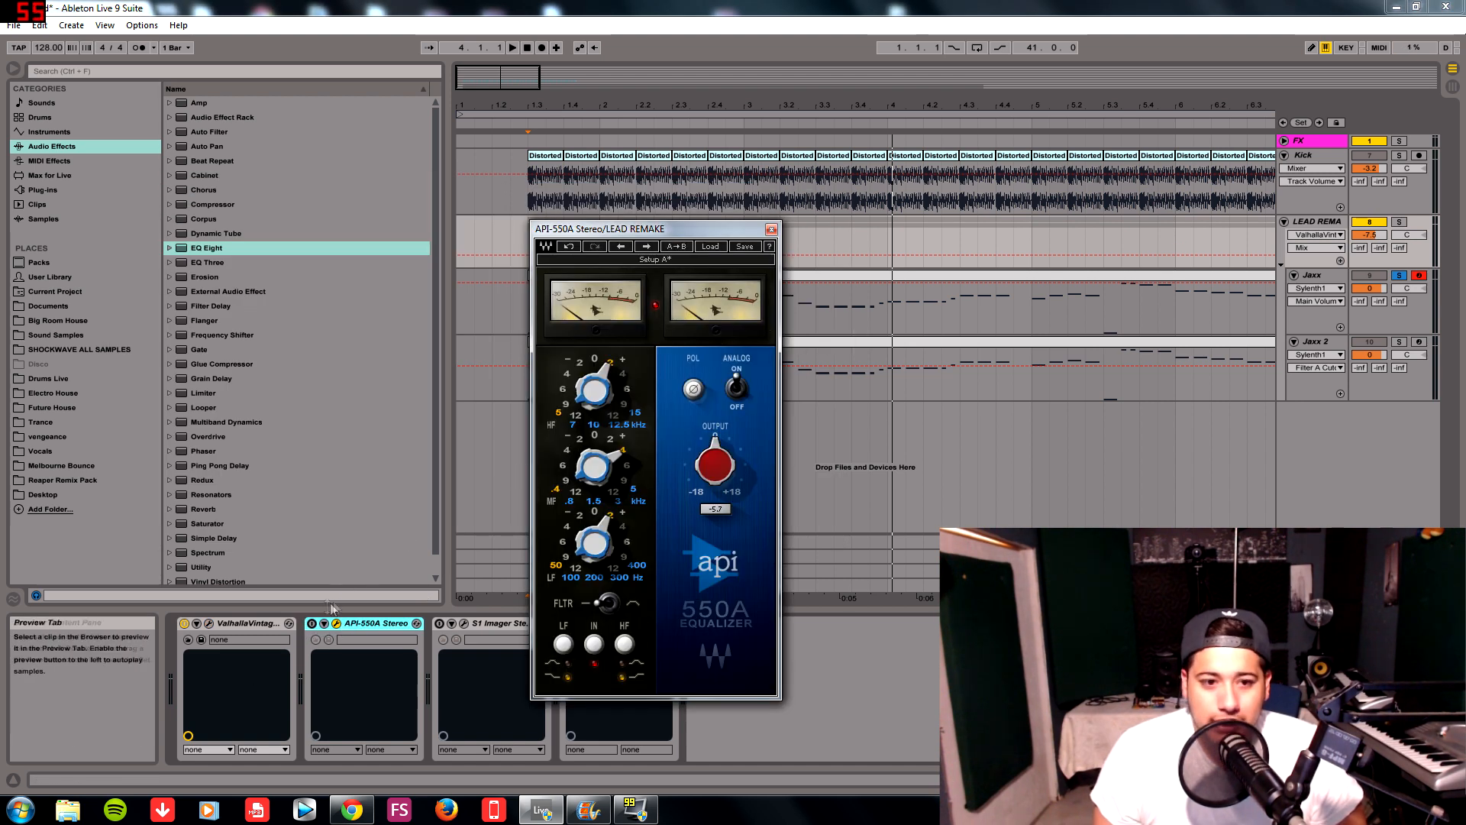
left_click(312, 624)
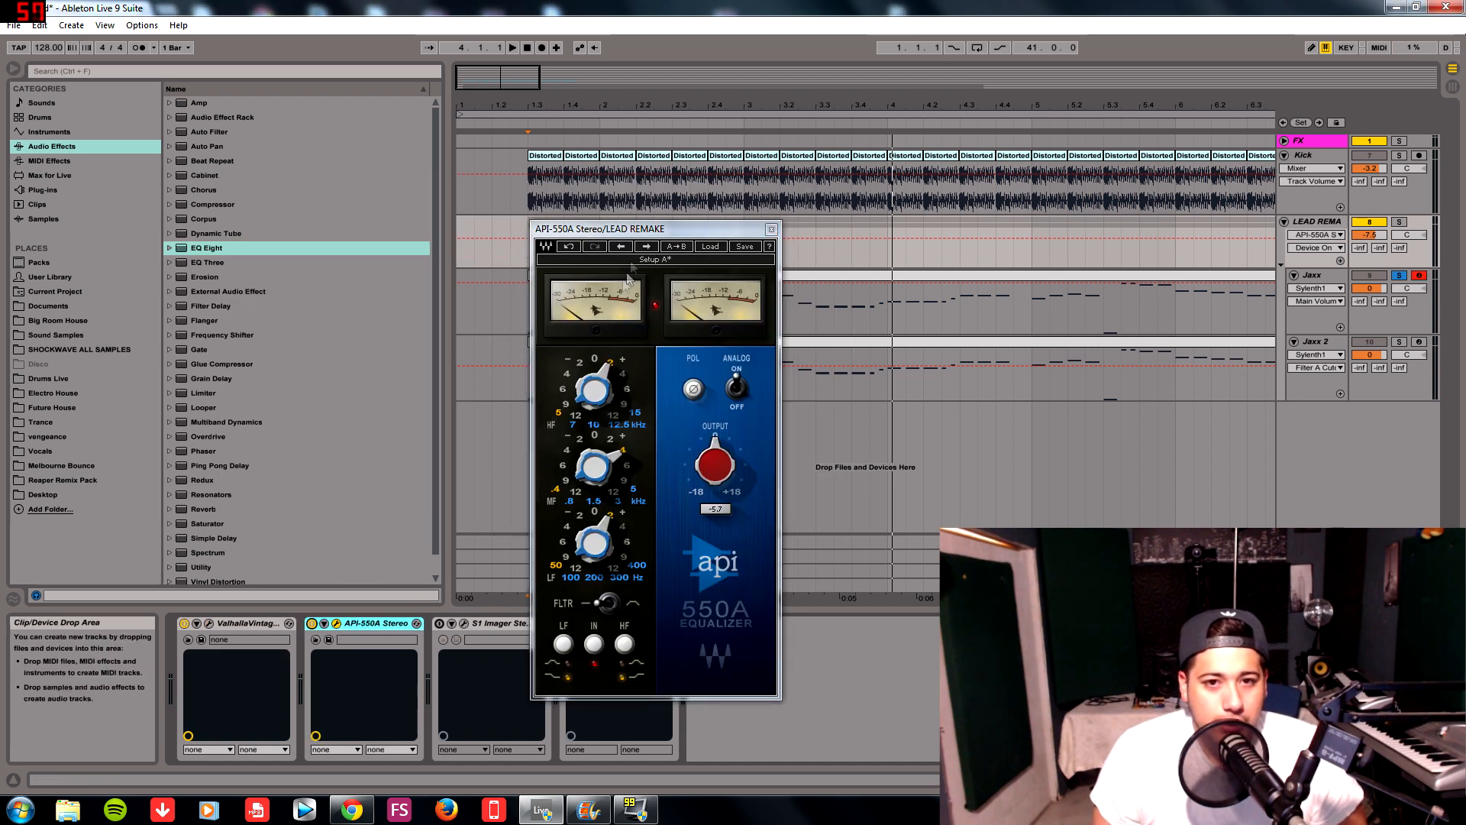
- Move the API-550A equalizer window clear of the opening part of the Jaxx clips
left_click_drag(649, 228, 620, 222)
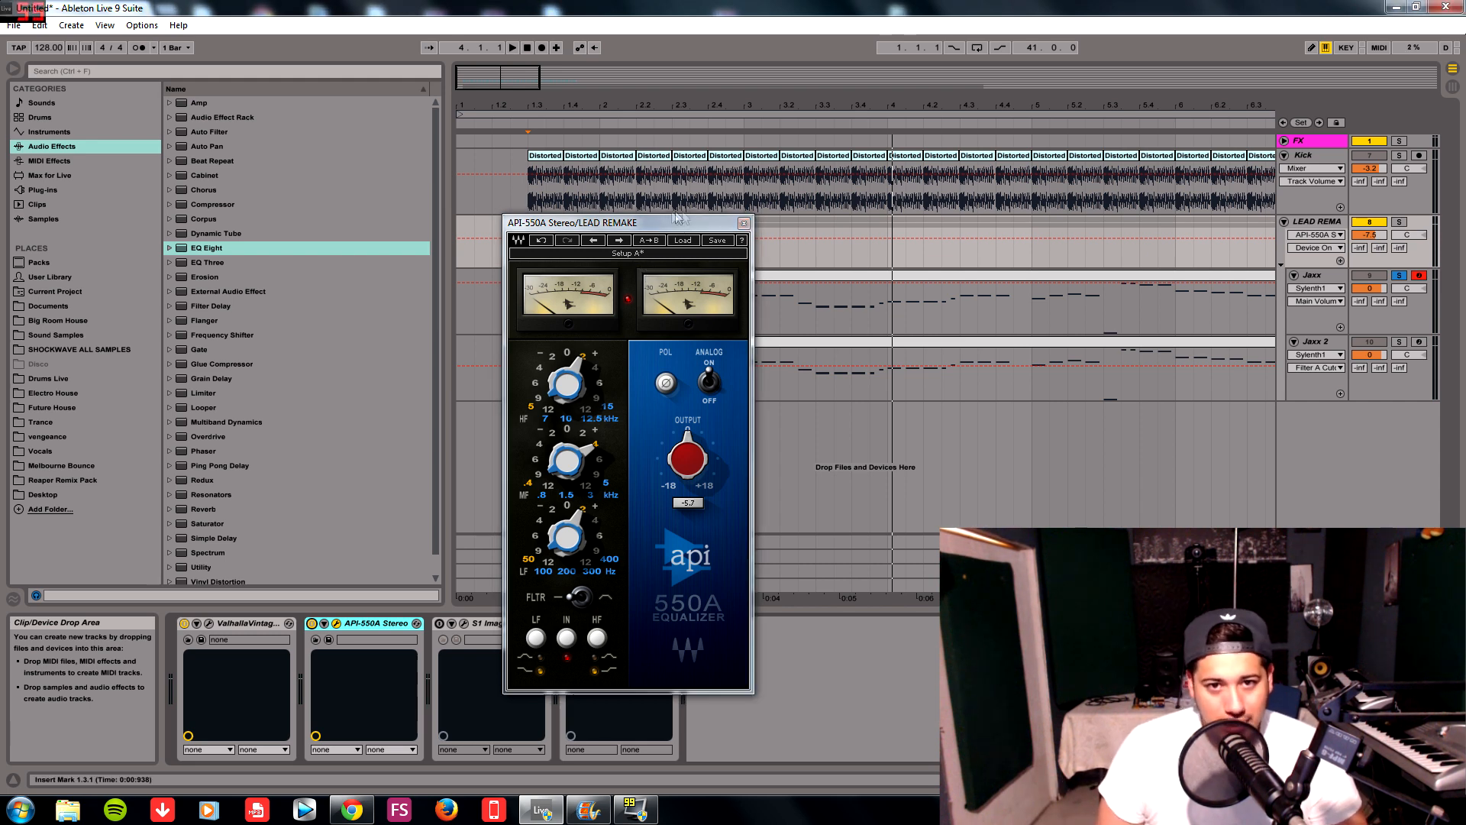
left_click_drag(672, 212, 860, 122)
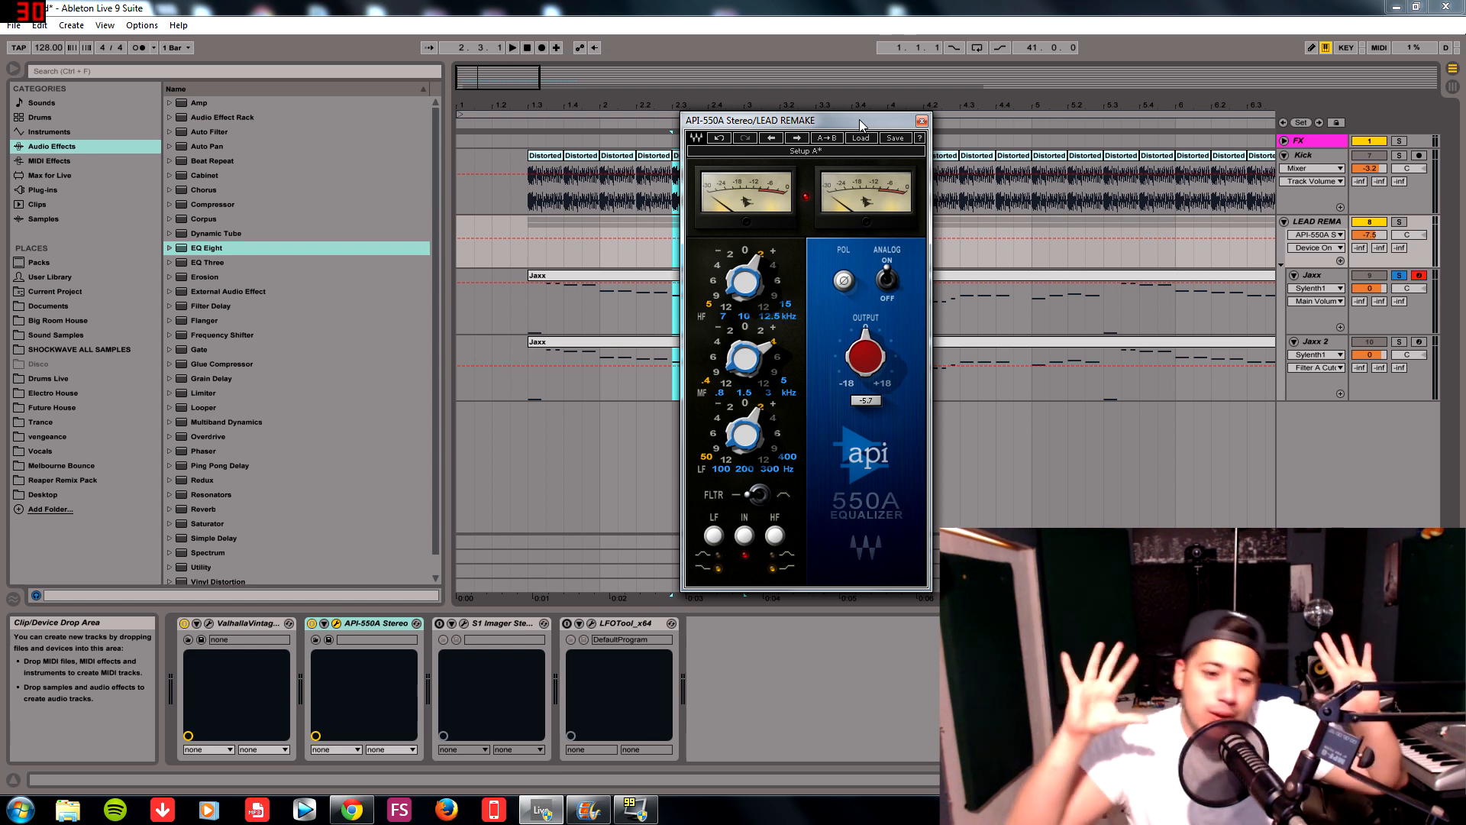
left_click_drag(751, 119, 989, 137)
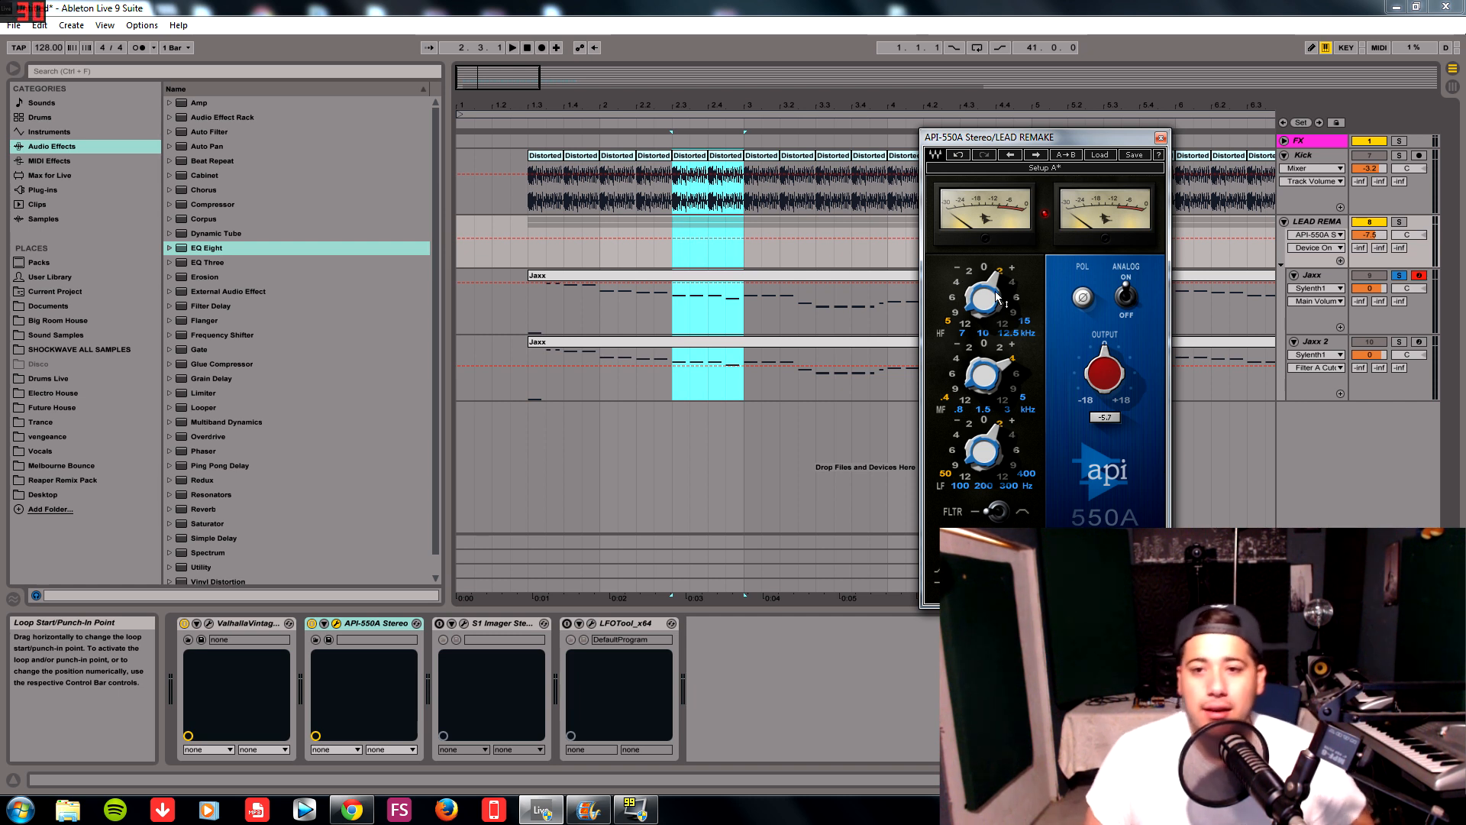
- Review the API-550A's band gains, set its low band frequency to 400 Hz, and close the equalizer after a short playback
mouse_move(975, 310)
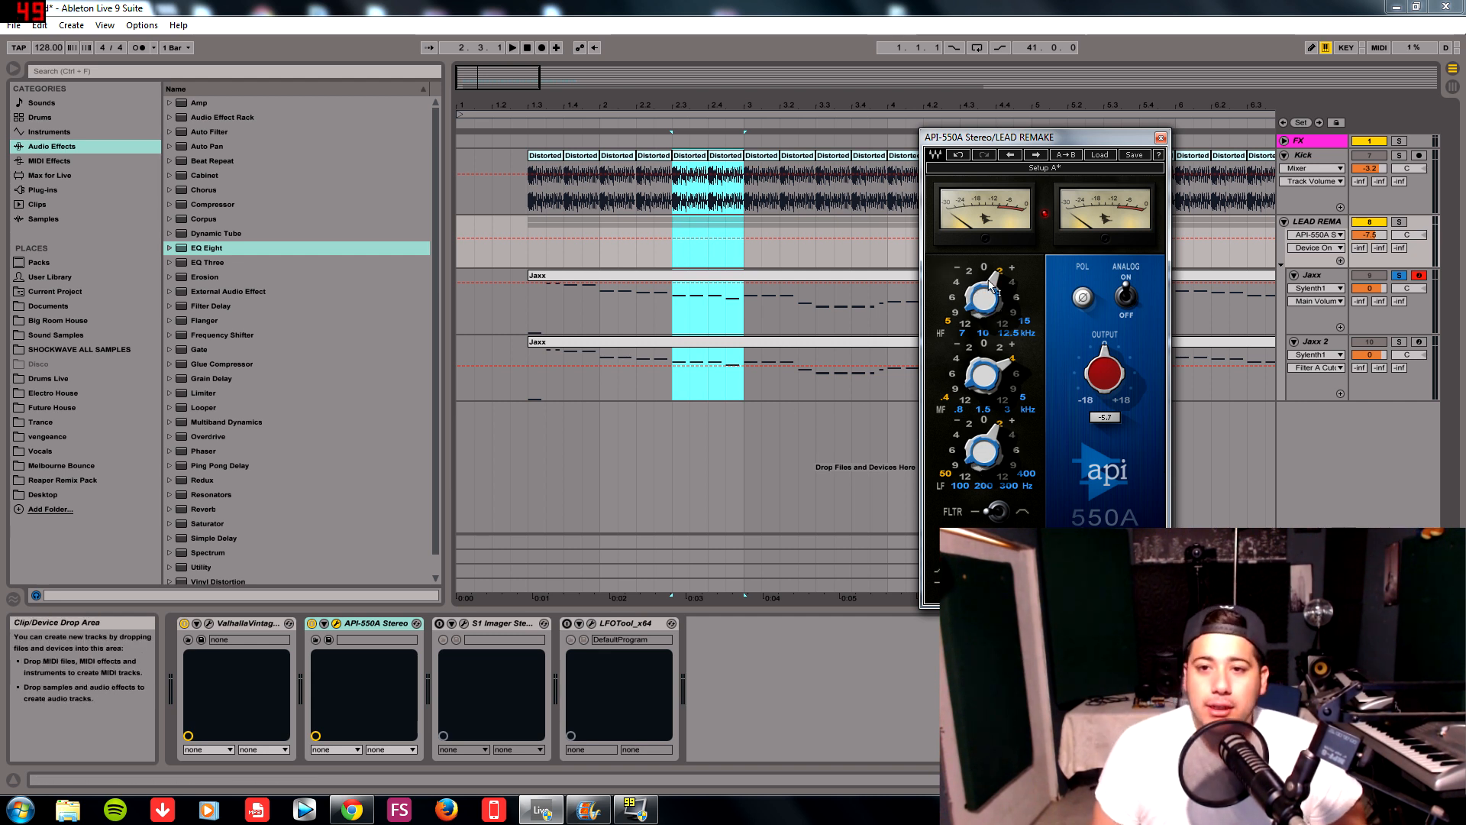
mouse_move(1000, 283)
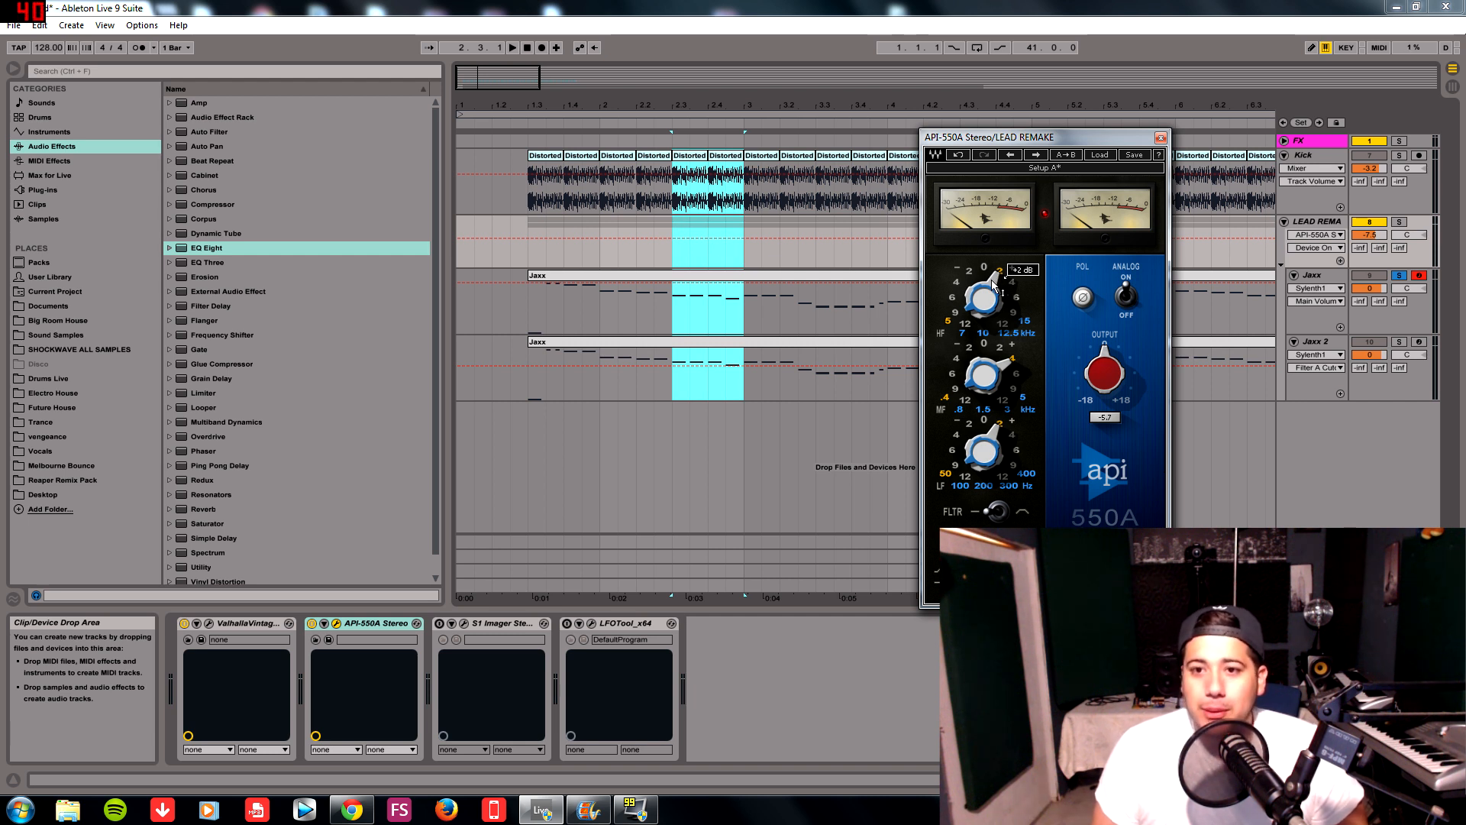
left_click(1006, 370)
left_click(993, 433)
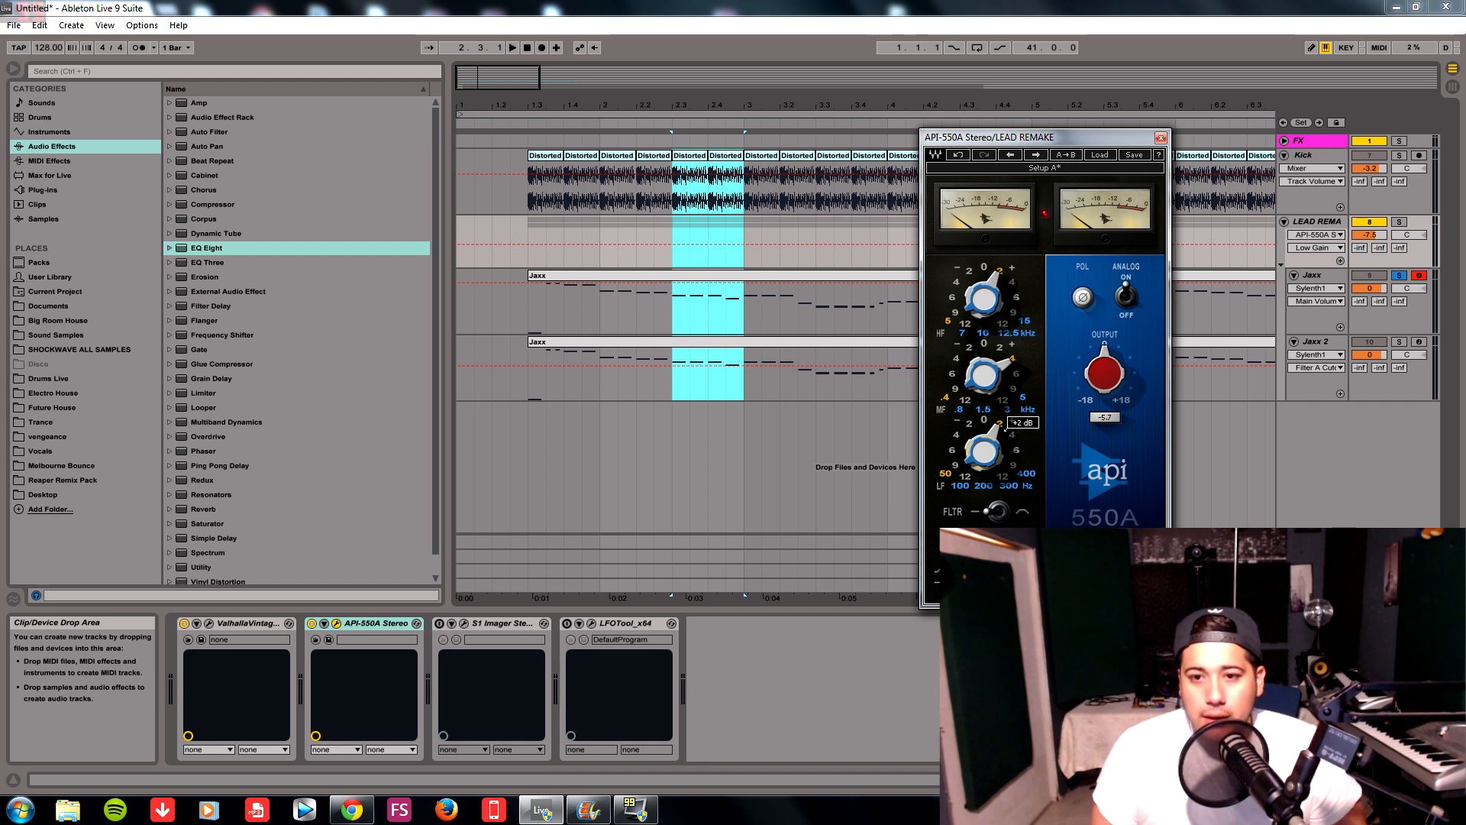
mouse_move(964, 430)
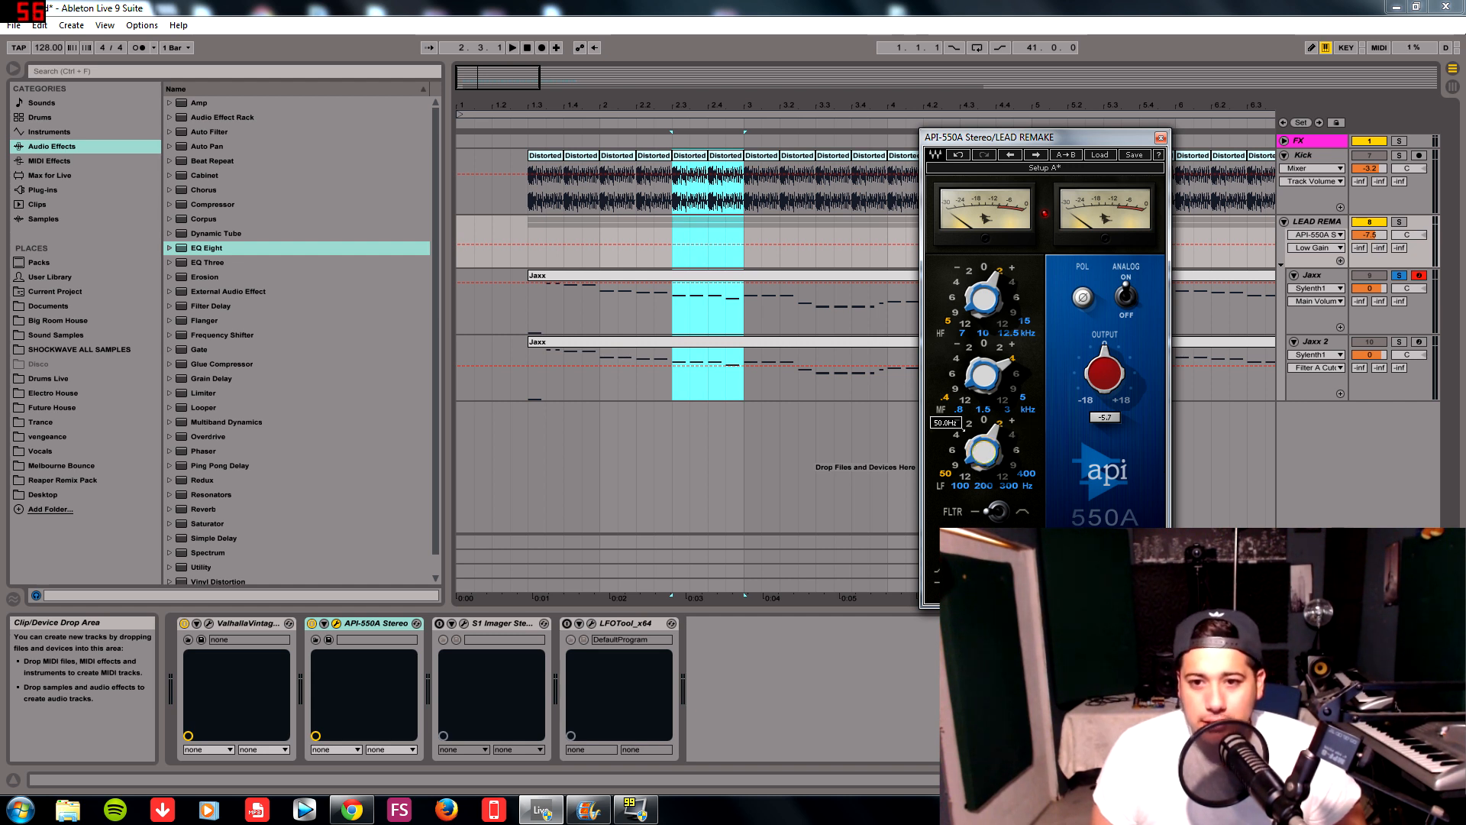
left_click(964, 430)
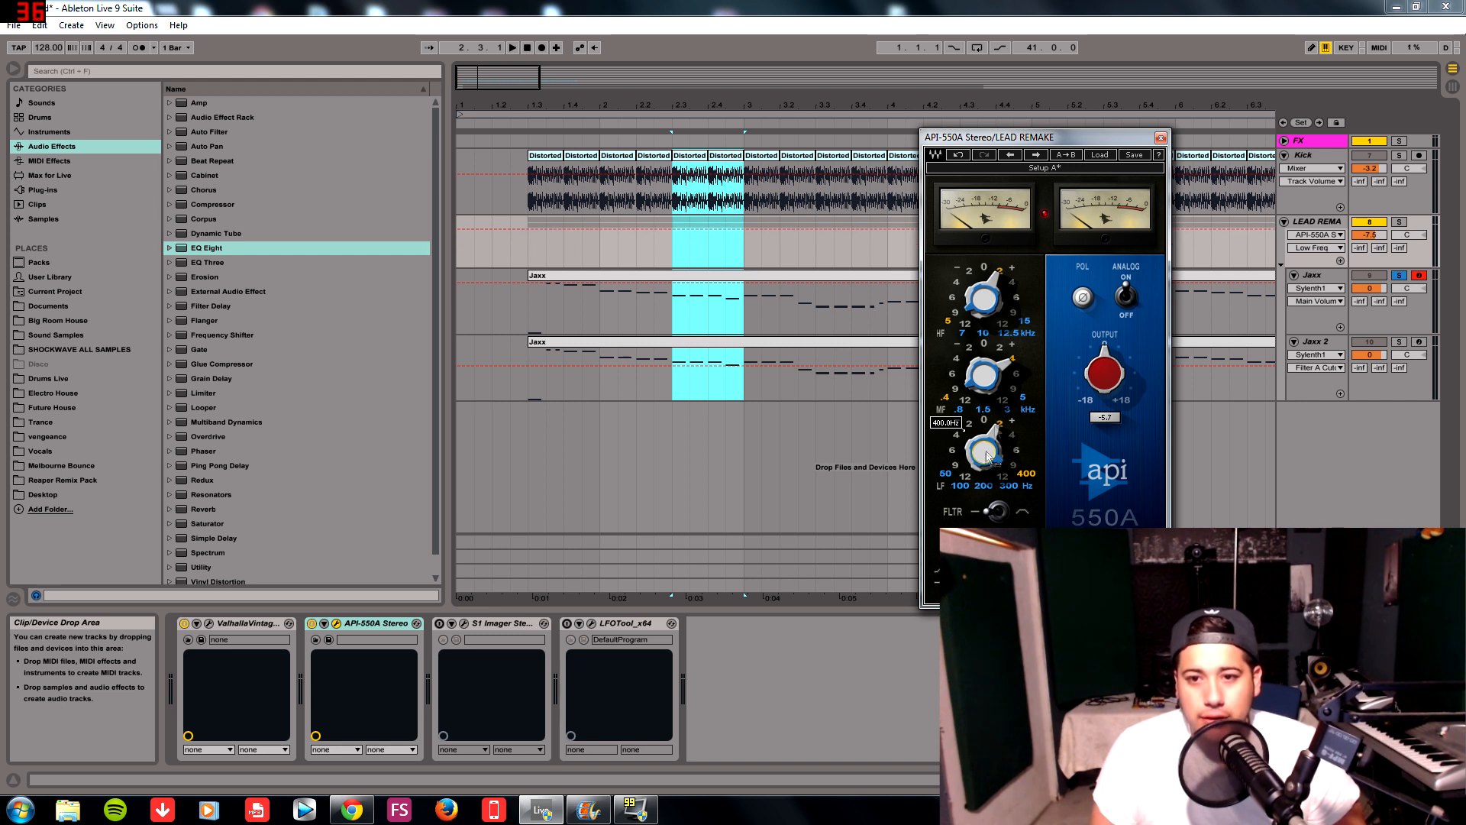
key("space")
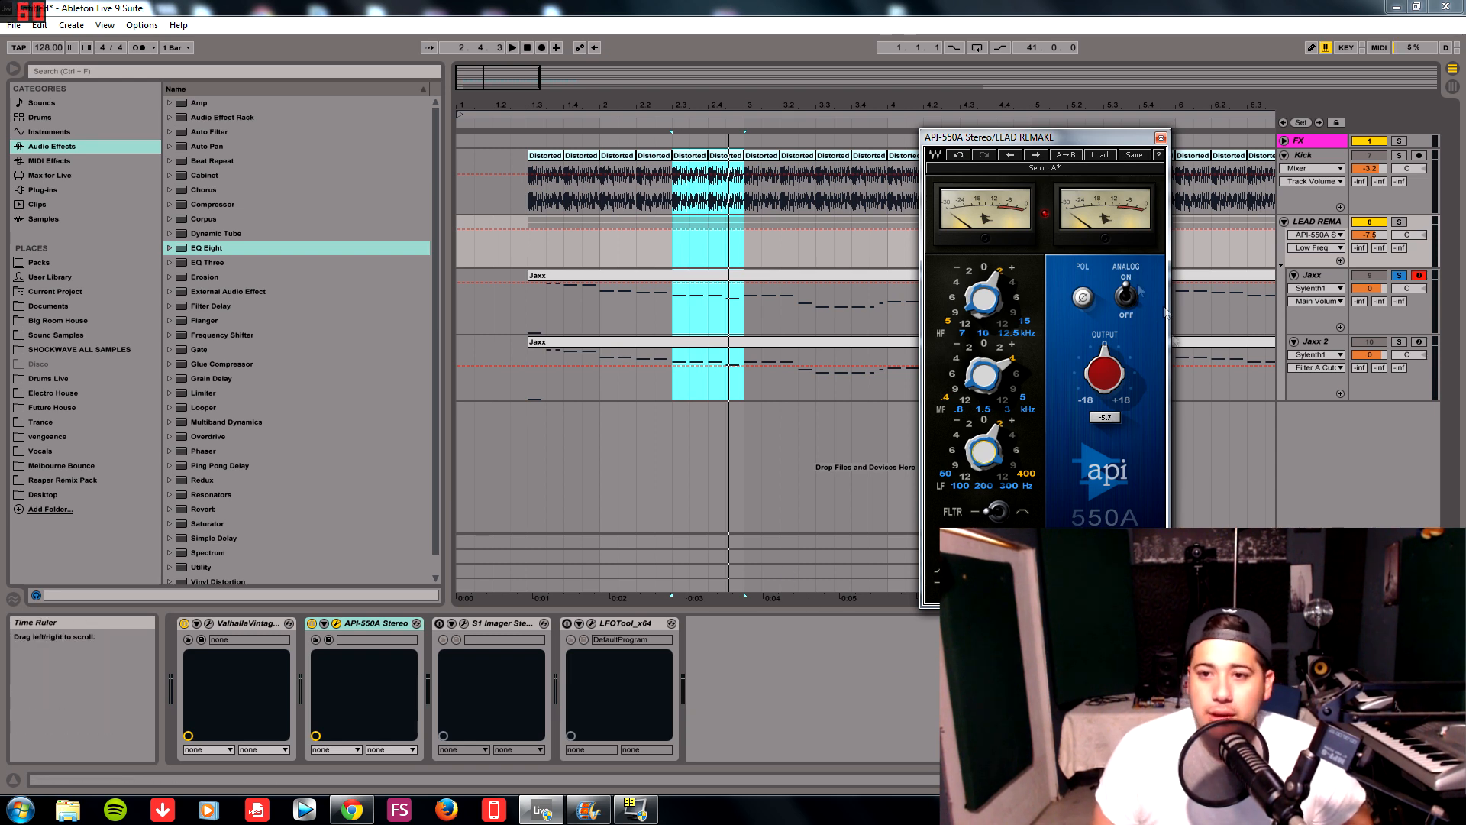
left_click(1160, 137)
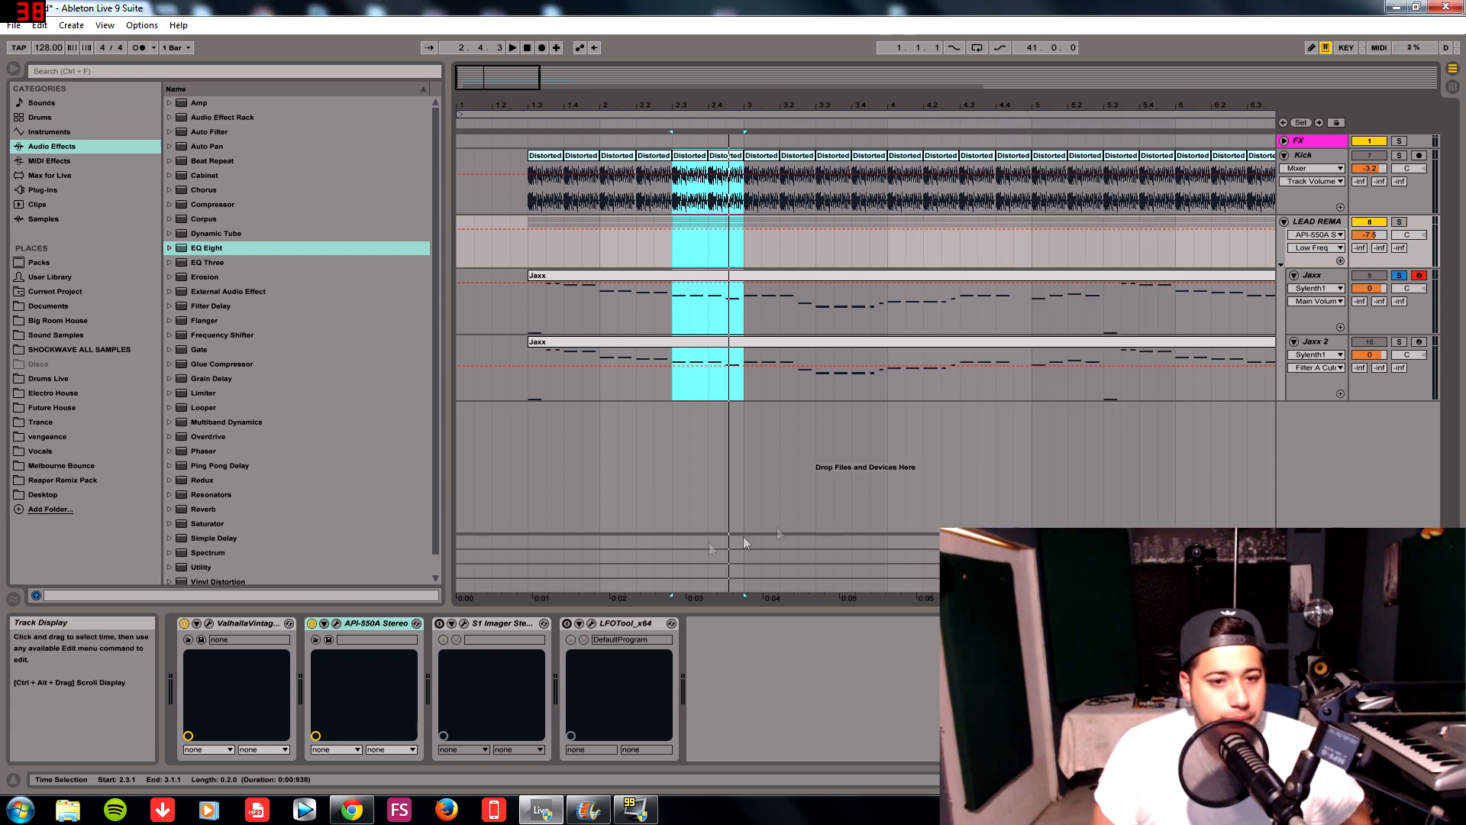
- Activate the S1 Imager Stereo on the LEAD REMAKE group and try different stereo widths, ending at 1.58
left_click(439, 623)
left_click(463, 623)
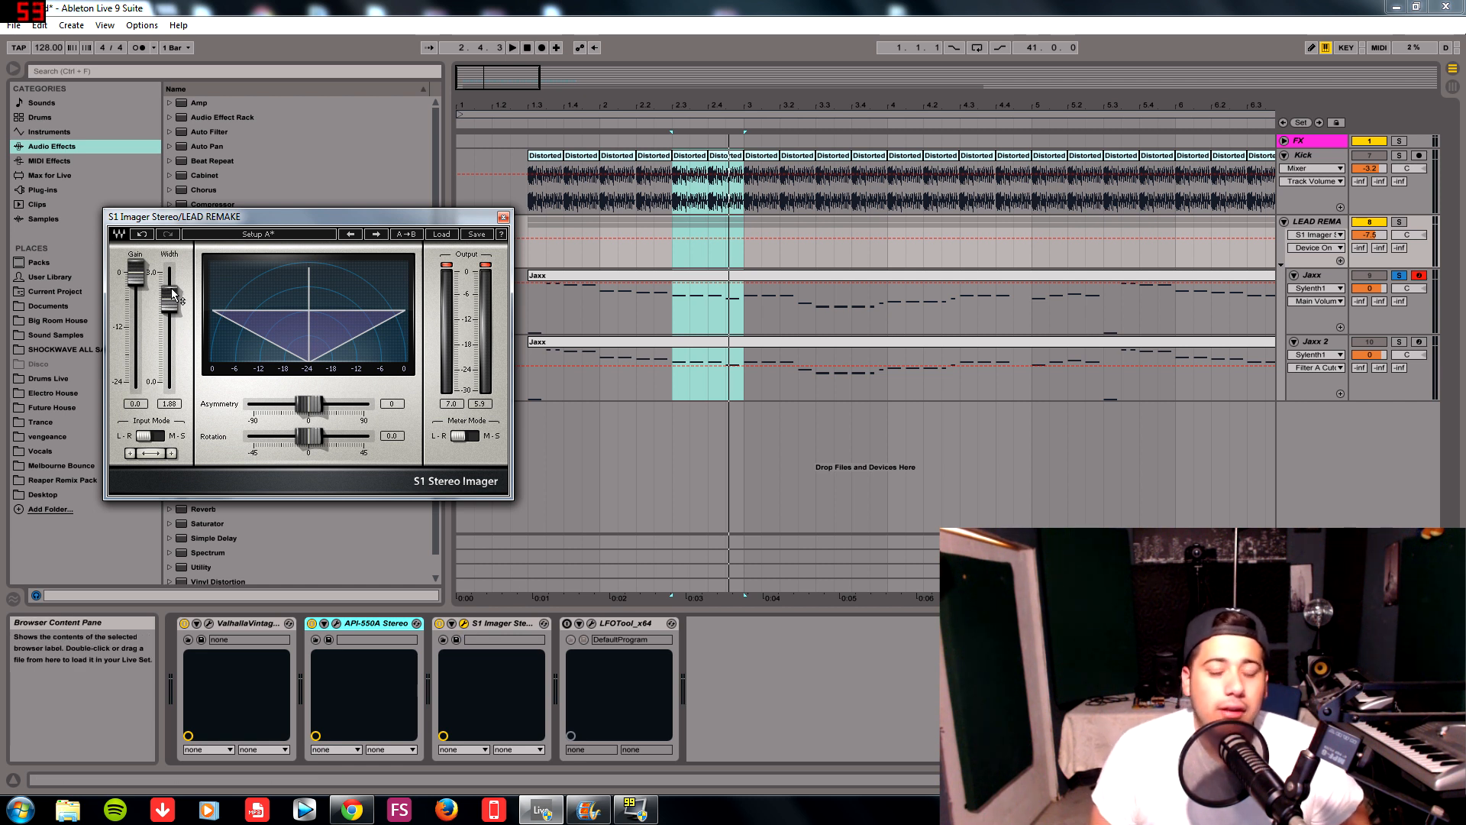
left_click_drag(173, 293, 174, 304)
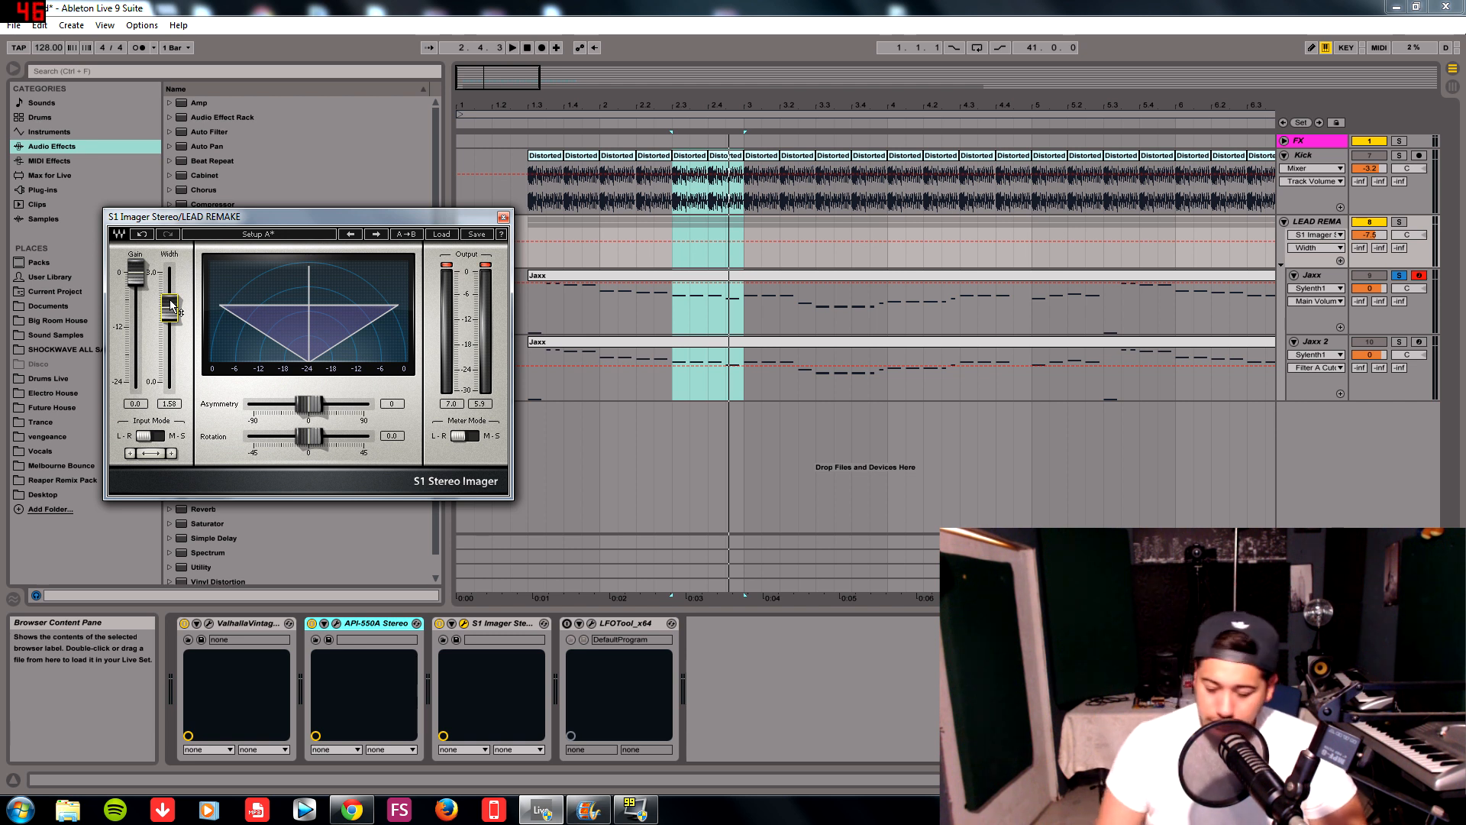
mouse_move(172, 305)
left_mouse_down()
mouse_move(169, 272)
mouse_move(172, 309)
left_mouse_up()
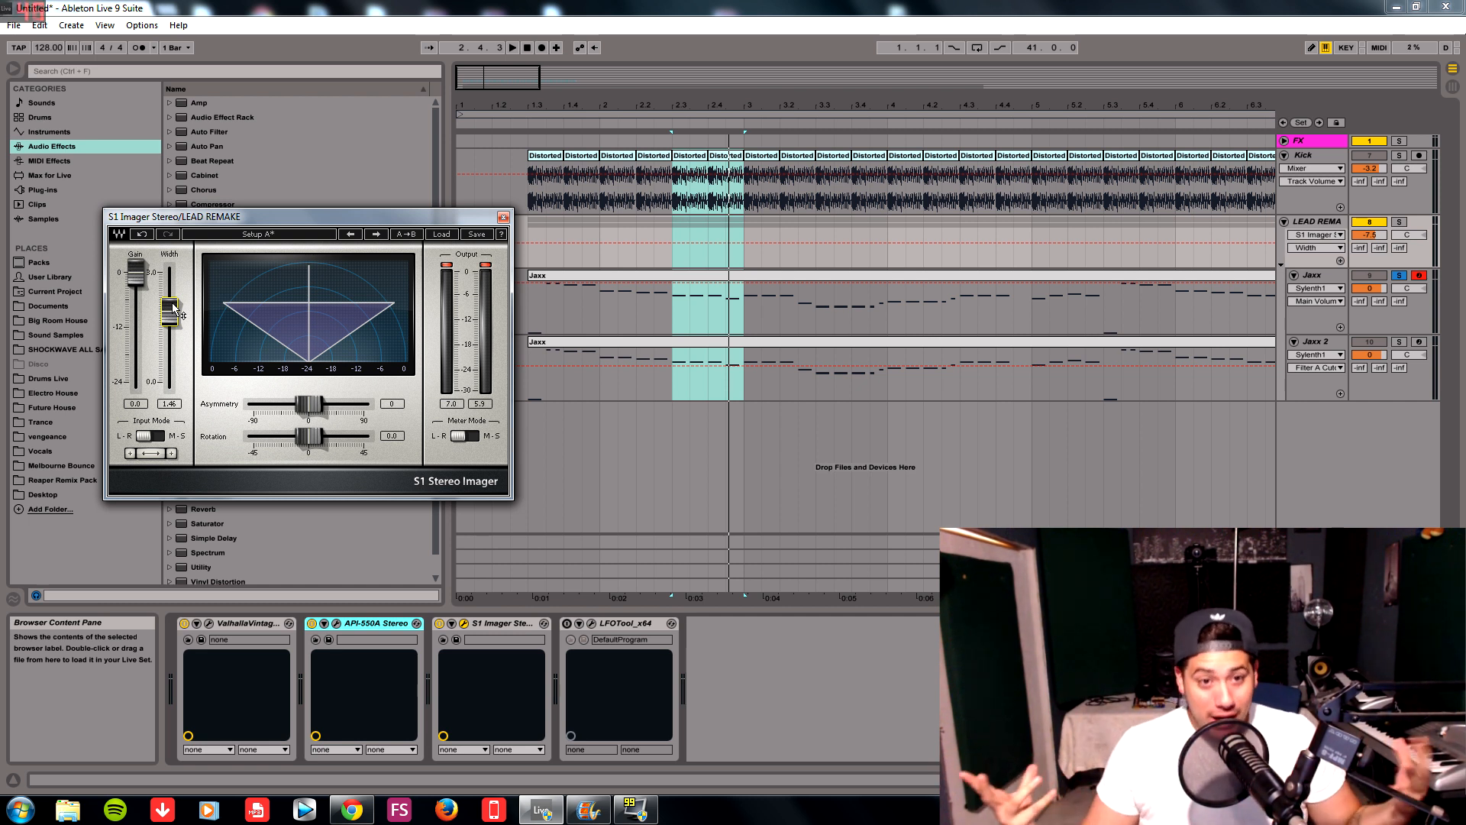
left_click_drag(169, 311, 174, 269)
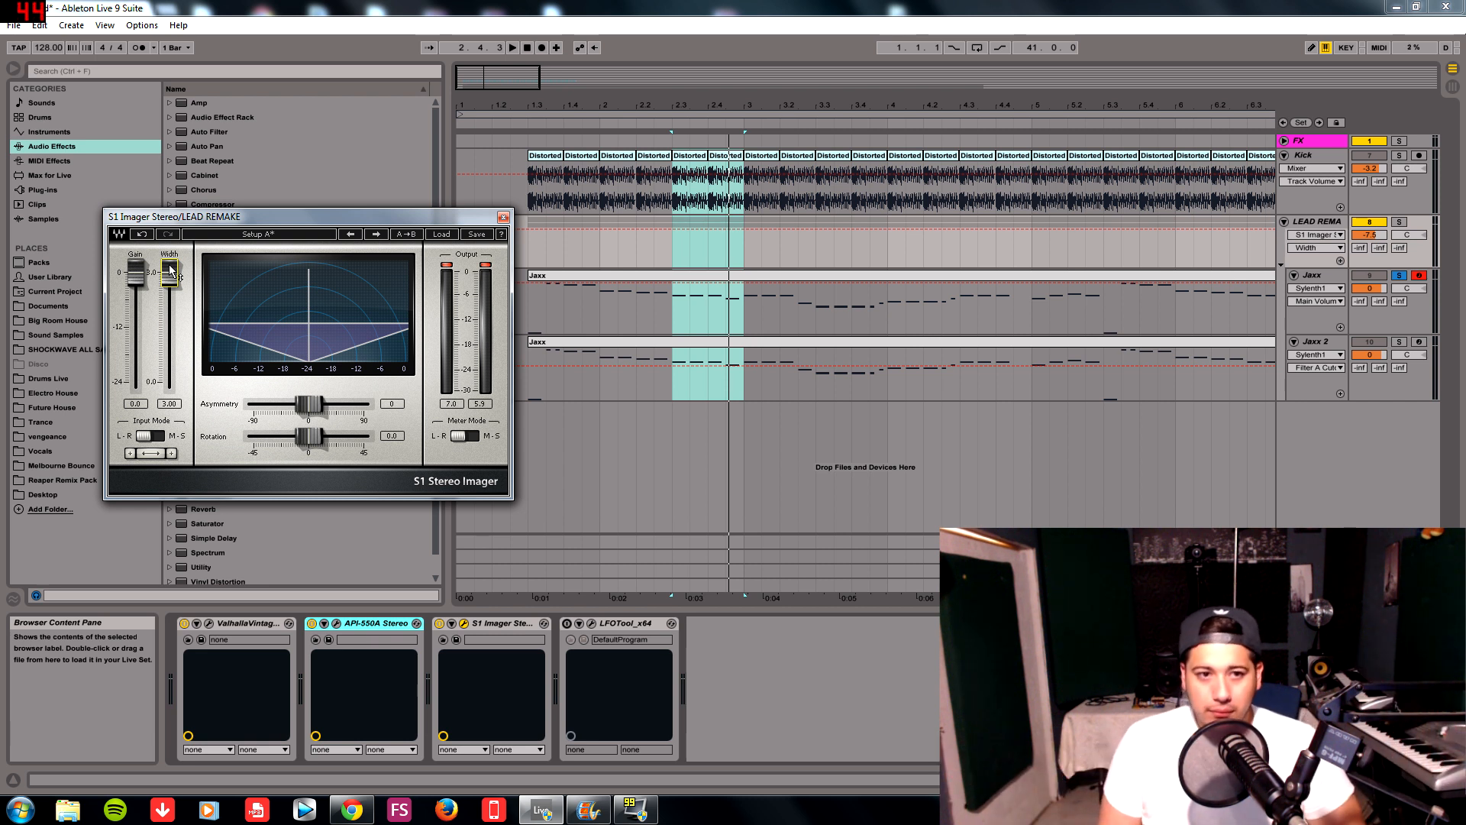
left_click_drag(169, 273, 91, 310)
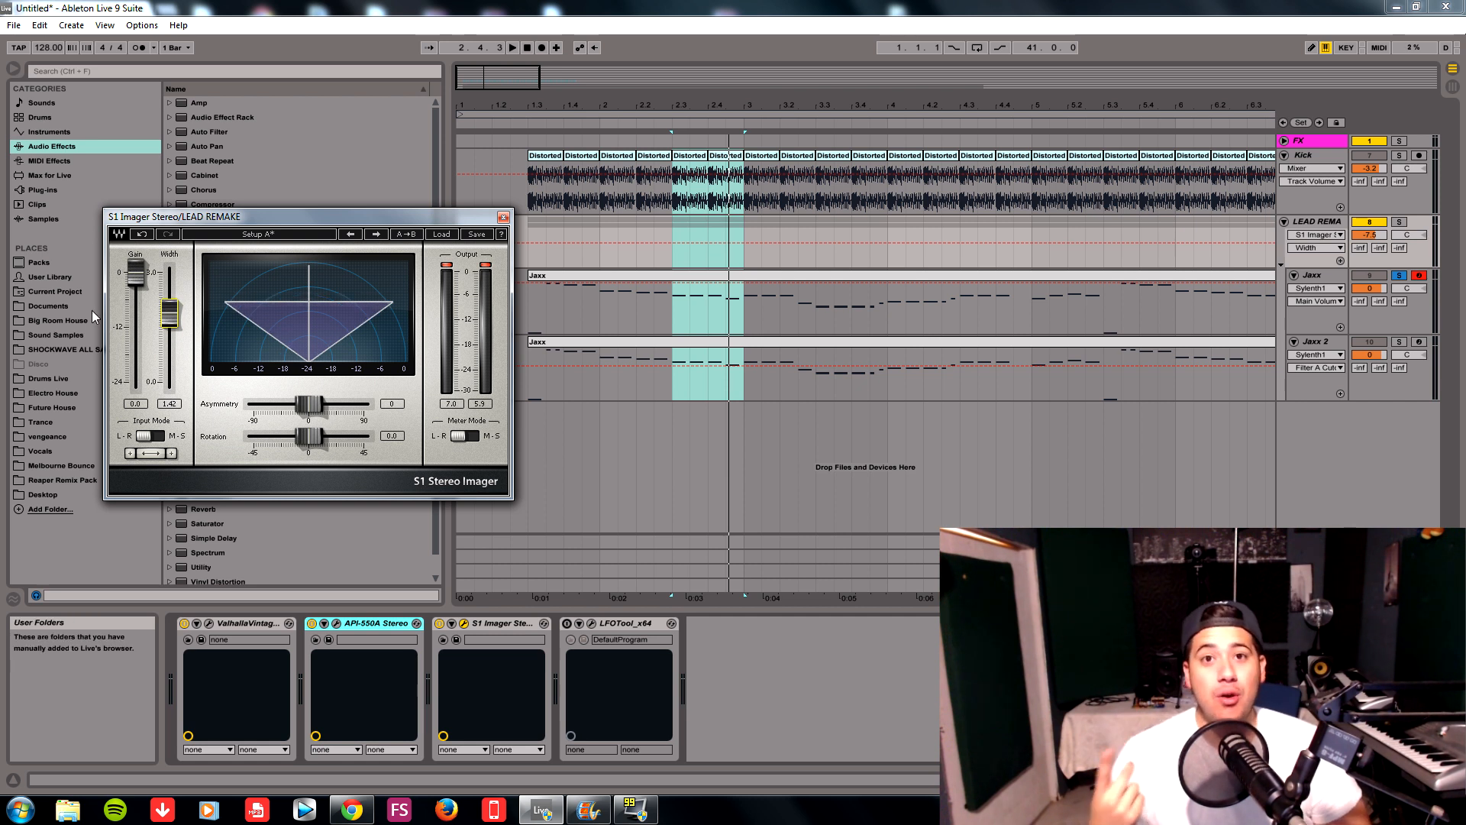
mouse_move(170, 313)
left_mouse_down()
mouse_move(169, 278)
mouse_move(169, 325)
left_mouse_up()
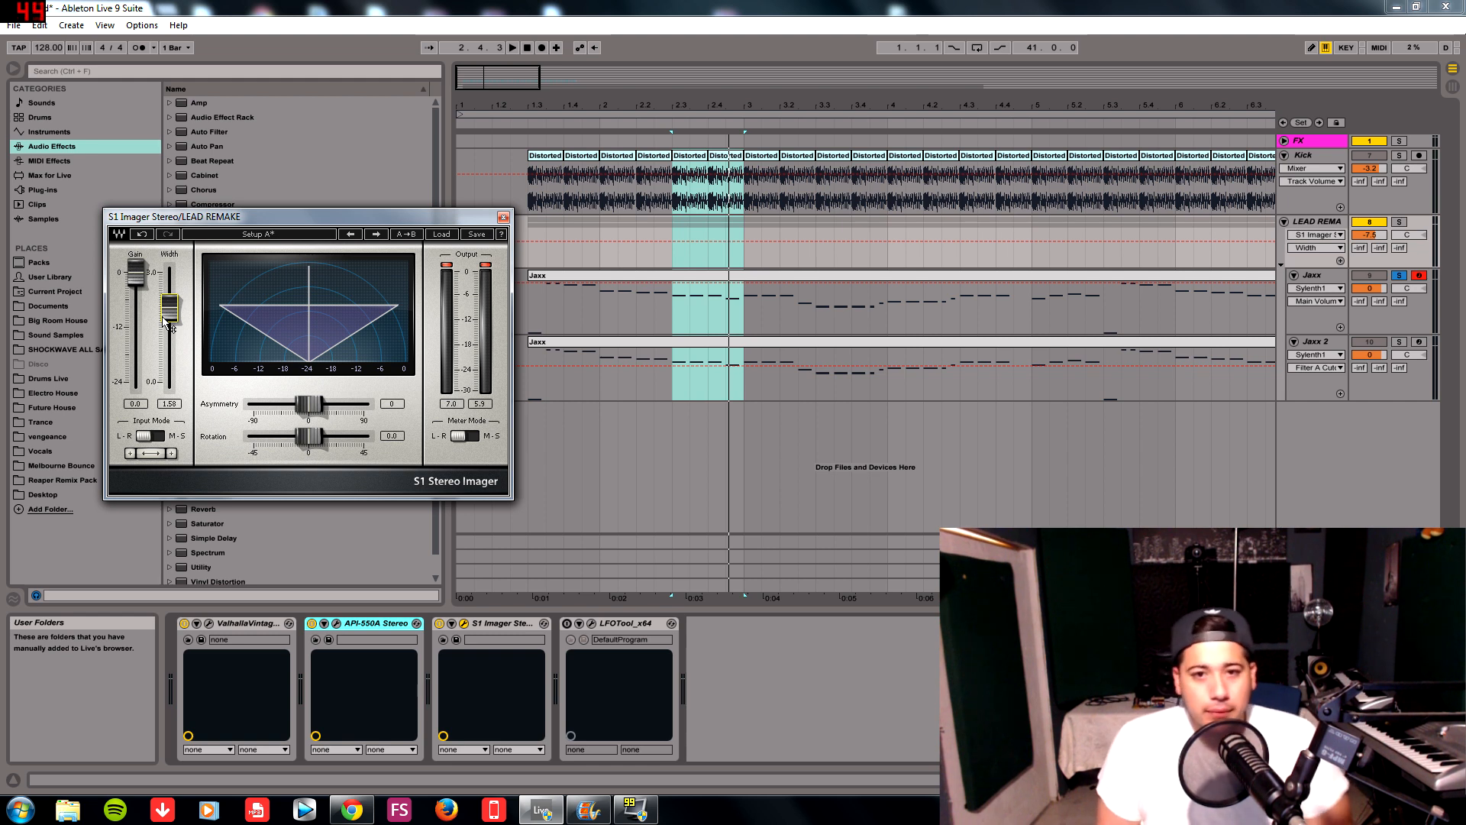
- Activate LFOTool on the LEAD REMAKE group, adjust the start and middle points of its volume curve, and close its window
left_click(567, 624)
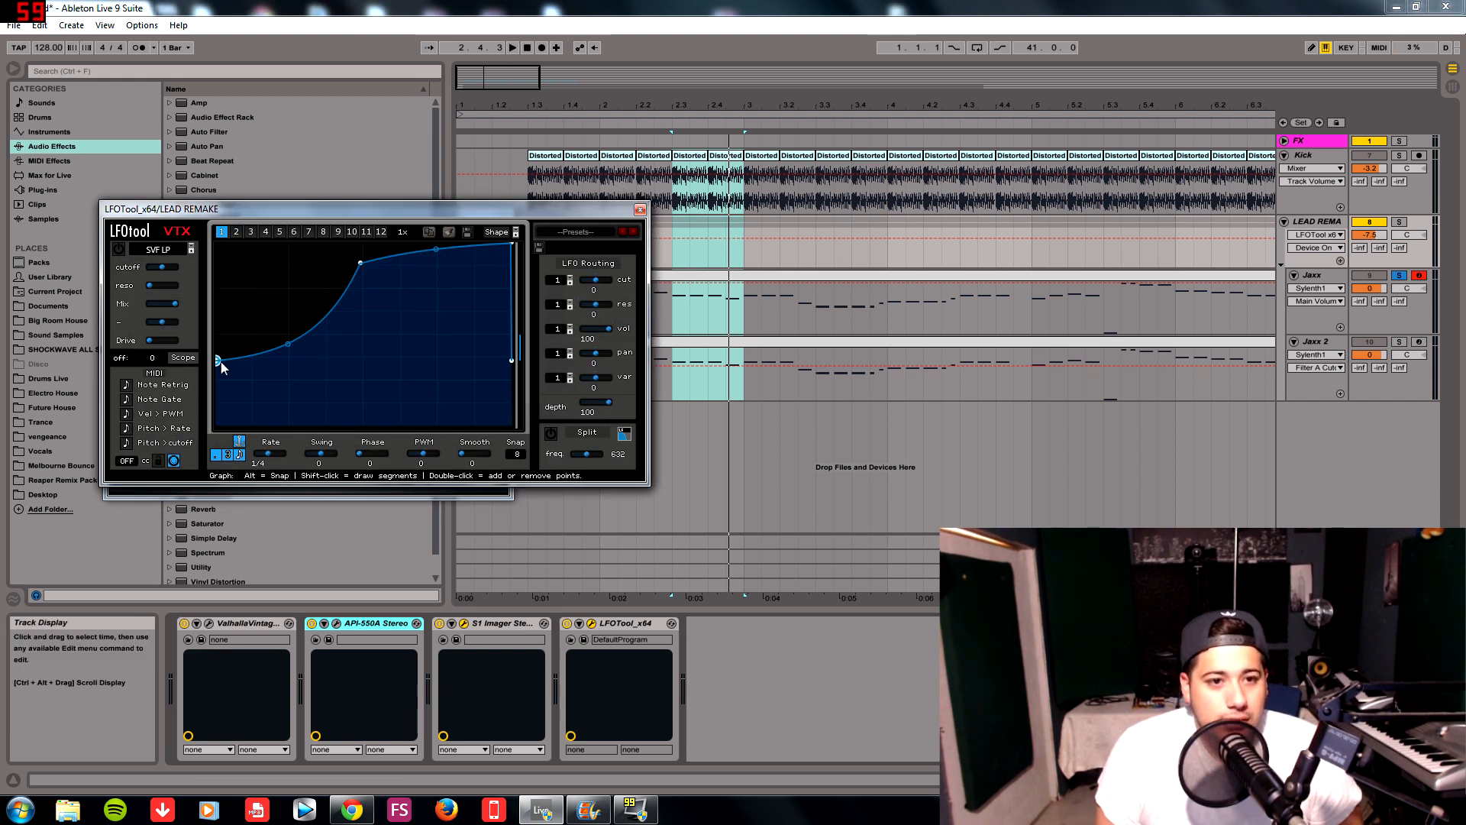
left_click_drag(217, 361, 332, 351)
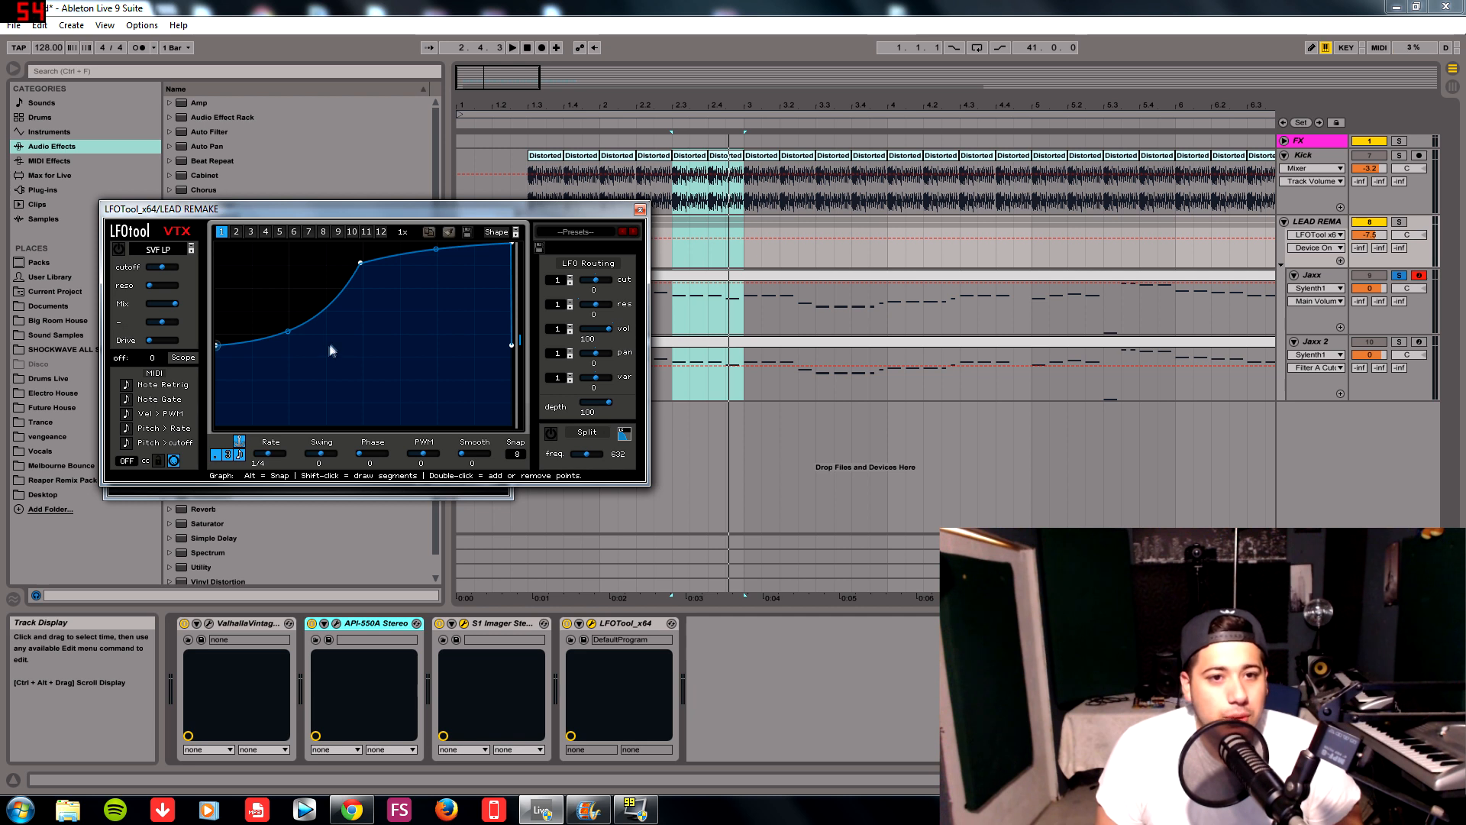
left_click_drag(362, 265, 363, 236)
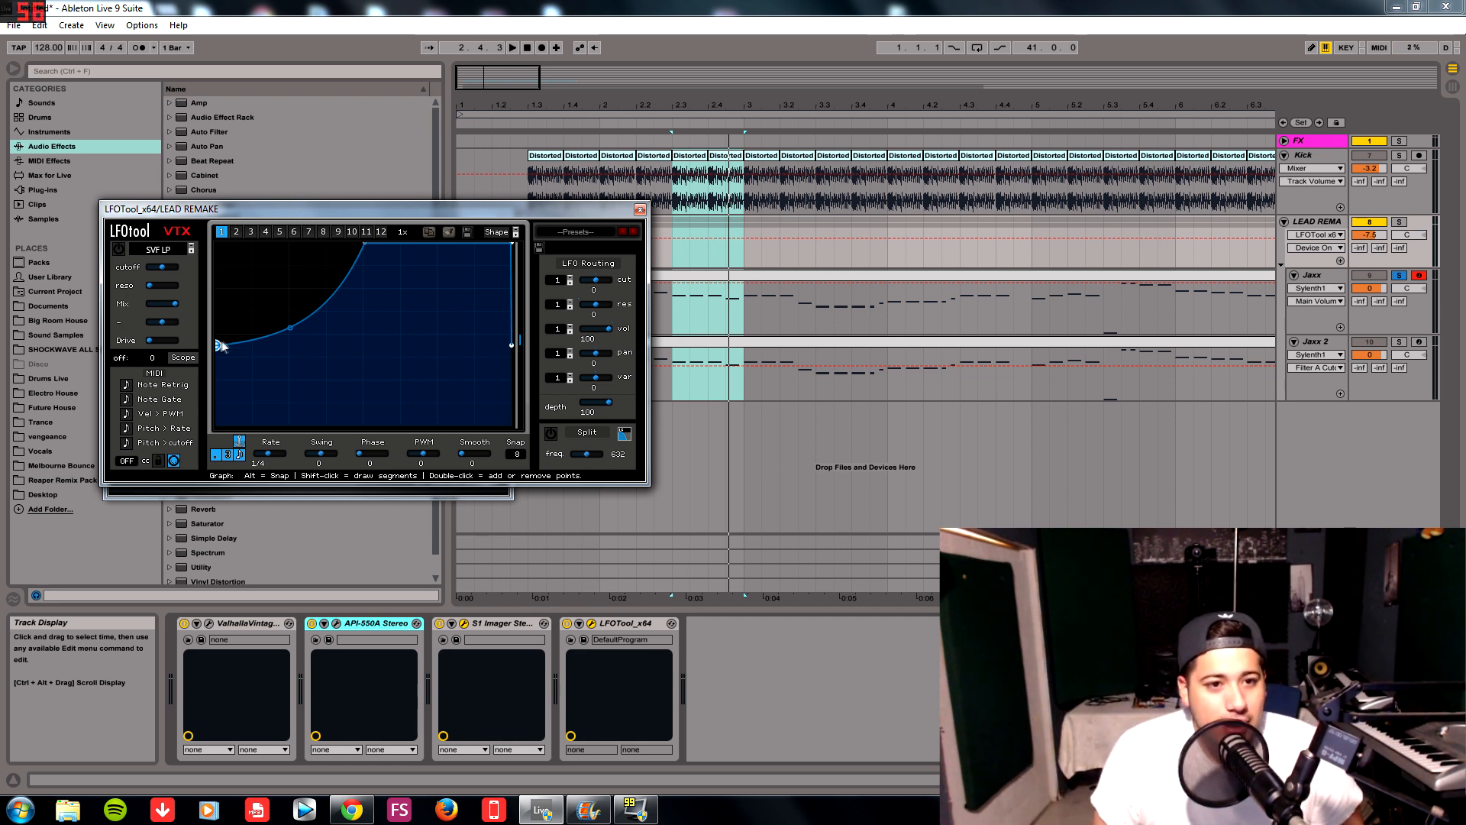
left_click_drag(365, 244, 367, 268)
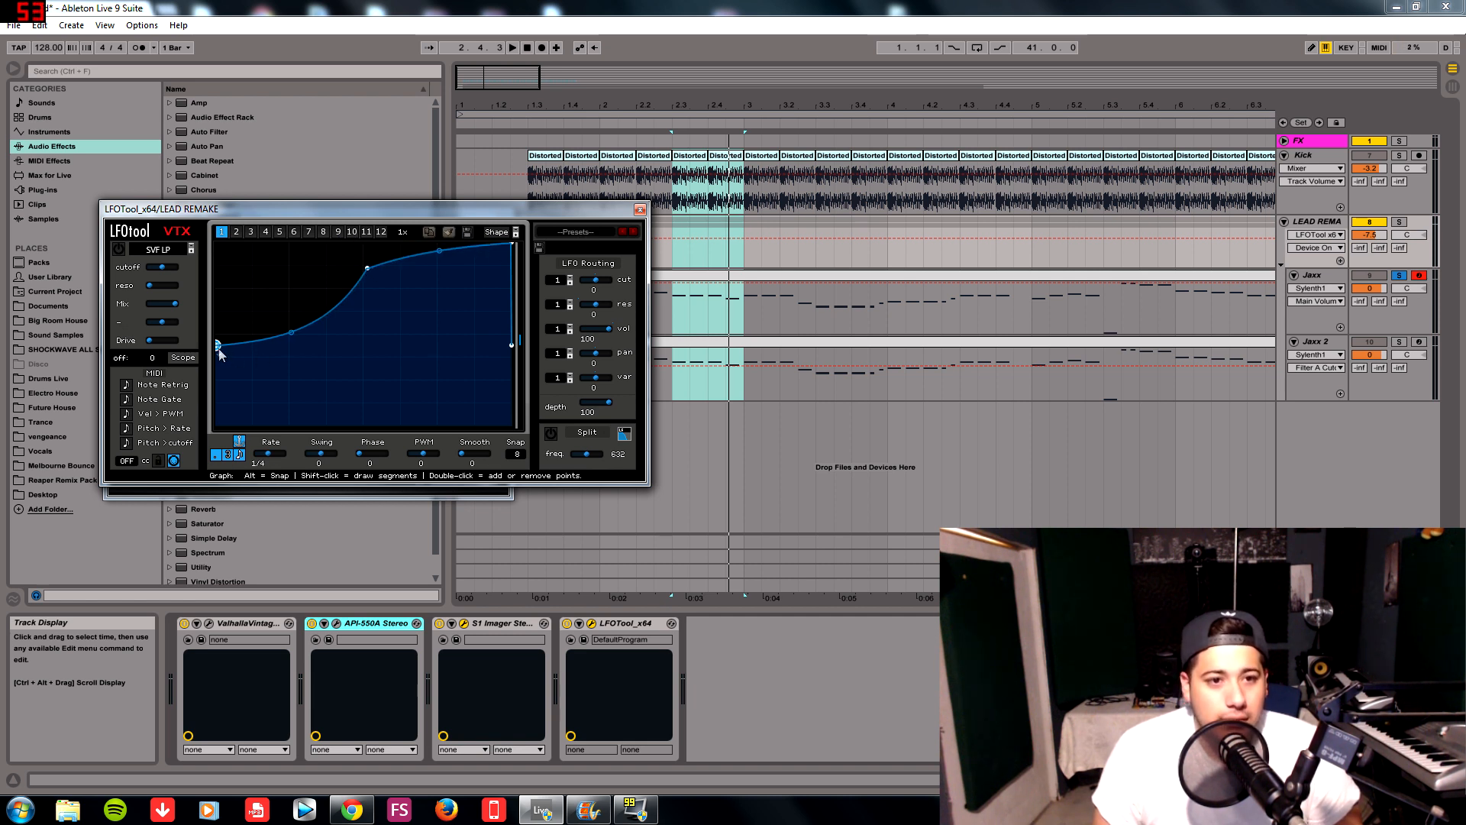
left_click_drag(219, 350, 218, 353)
left_click(640, 209)
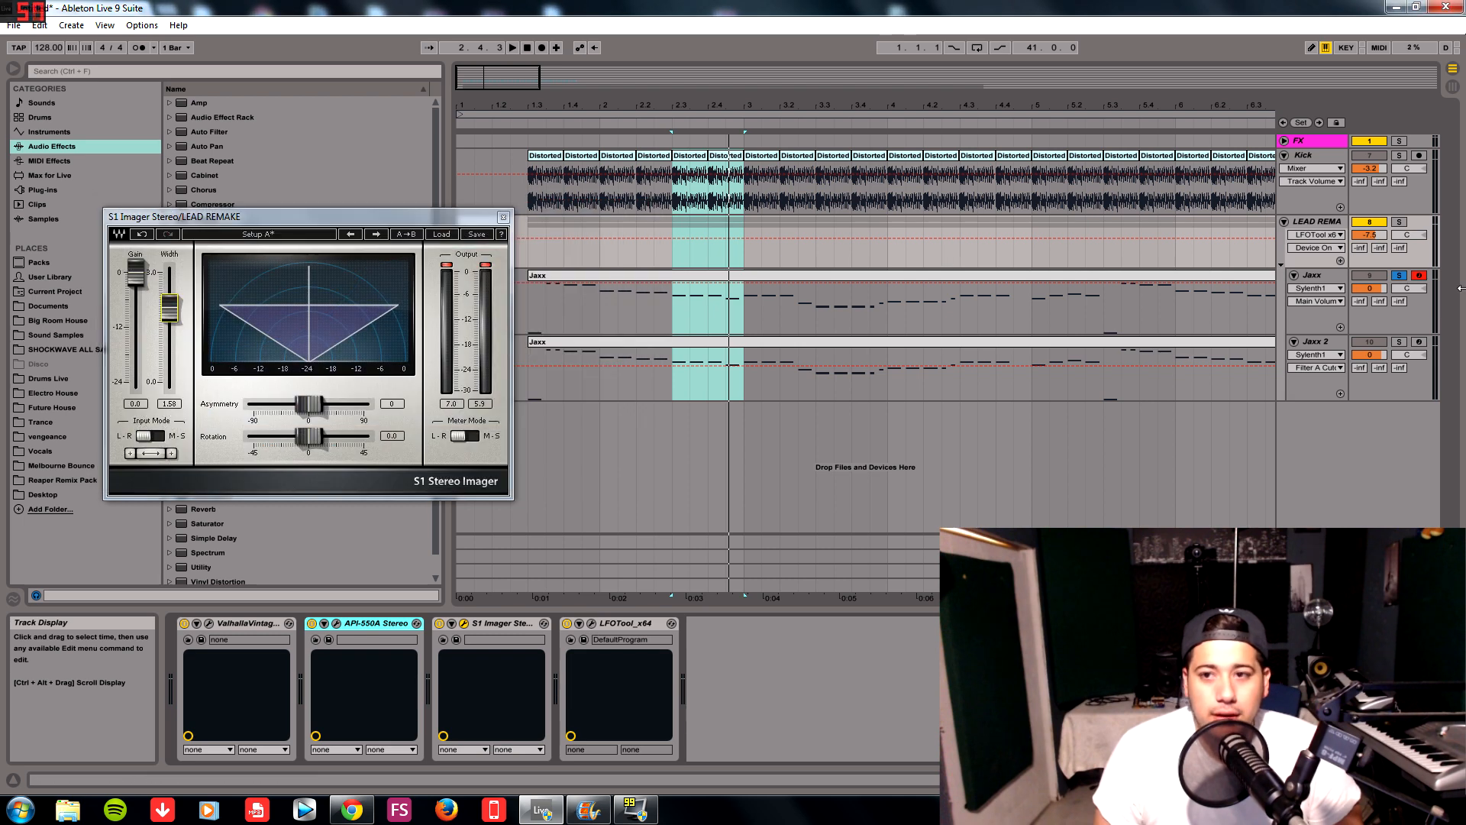
- Solo the LEAD REMAKE group and open the Jaxx 2 track's MIDI clip in the note editor
left_click(1399, 222)
left_click(1335, 276)
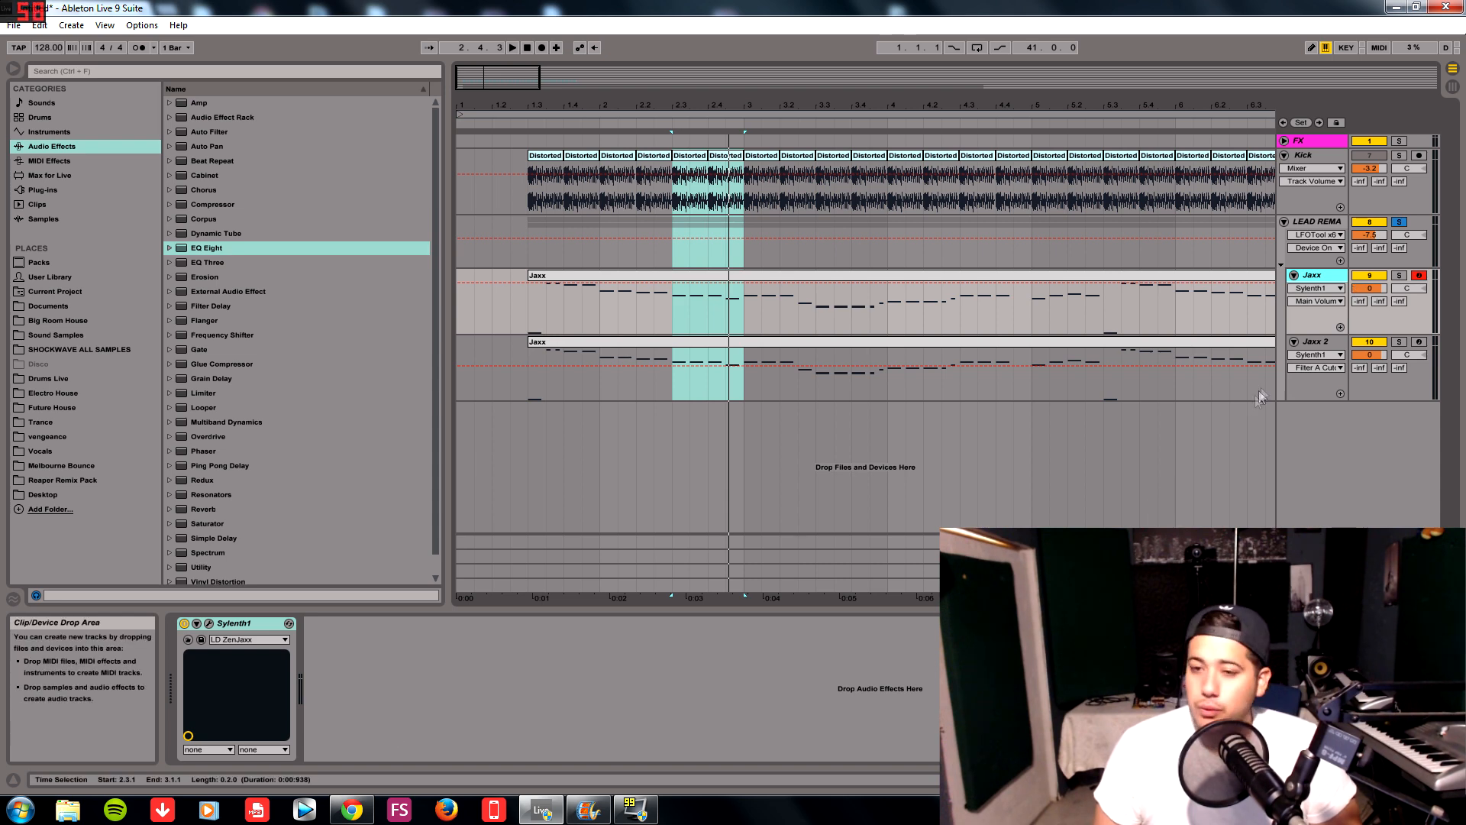
left_click(1321, 343)
double_click(716, 353)
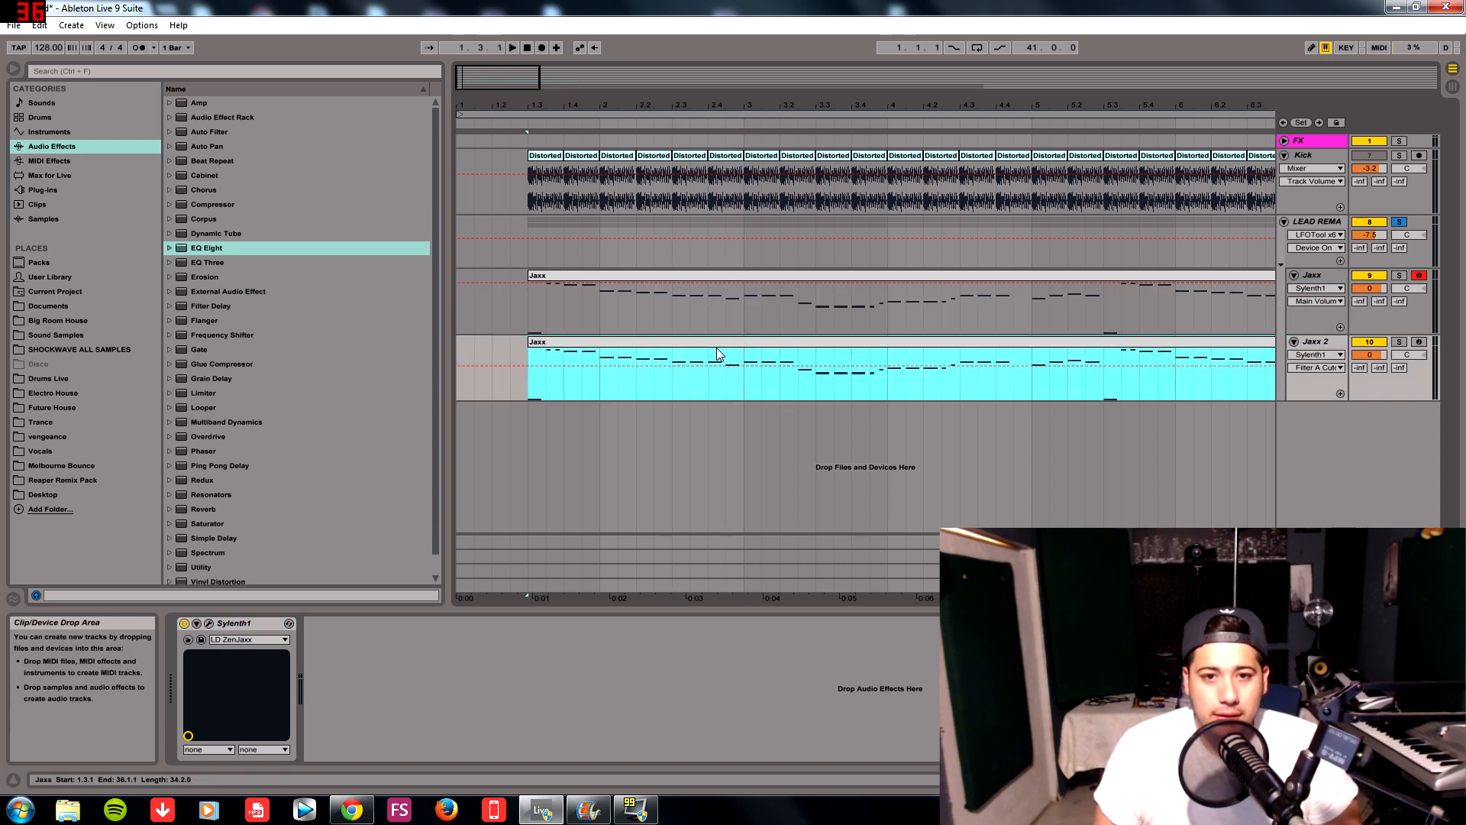
left_click(684, 541)
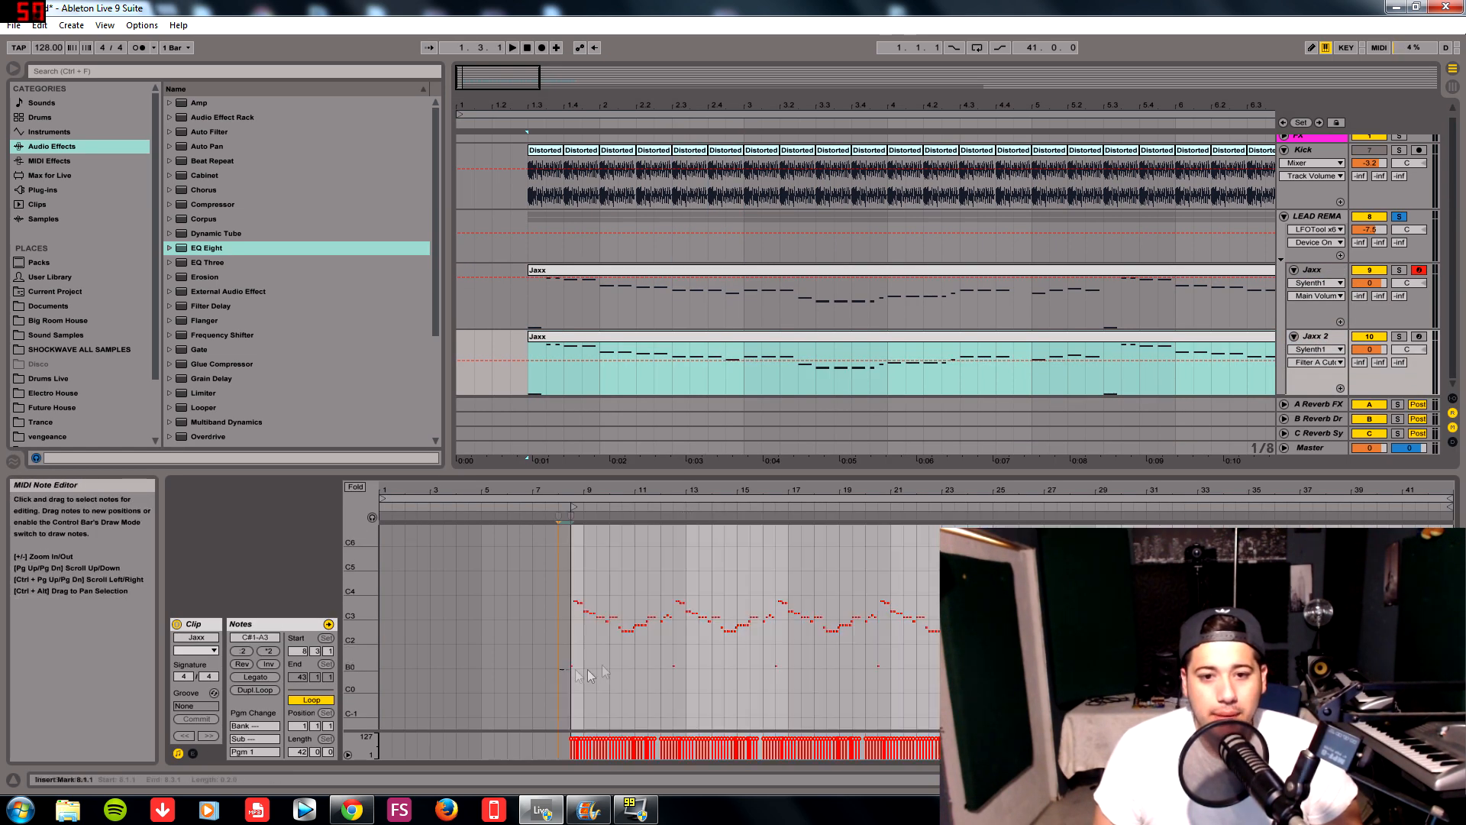
- Play back the Jaxx 2 track soloed, and then the Jaxx track soloed, to compare the two layers
left_click(1398, 336)
key("space")
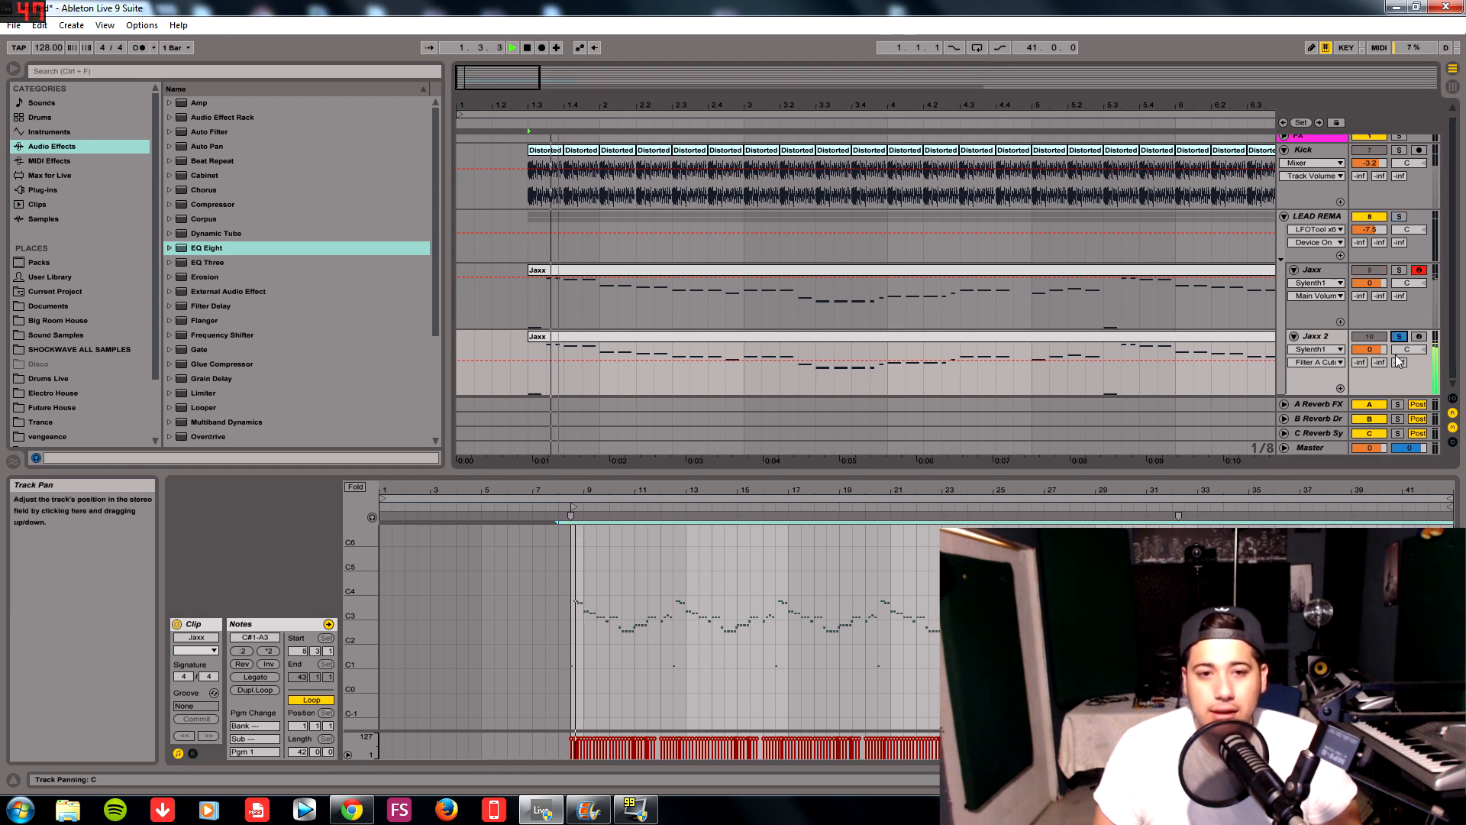
left_click(1400, 270)
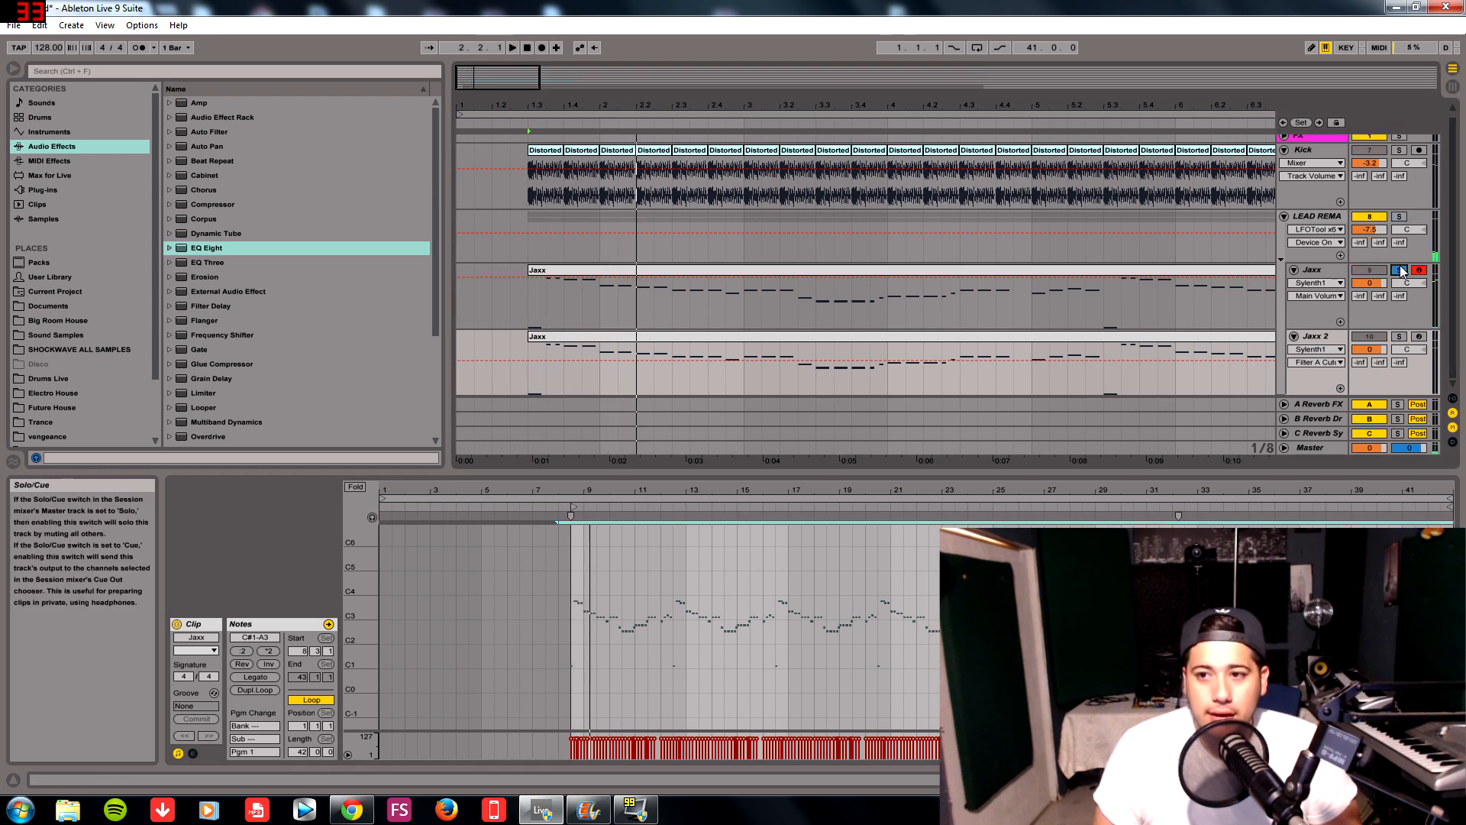
key("space")
key("space")
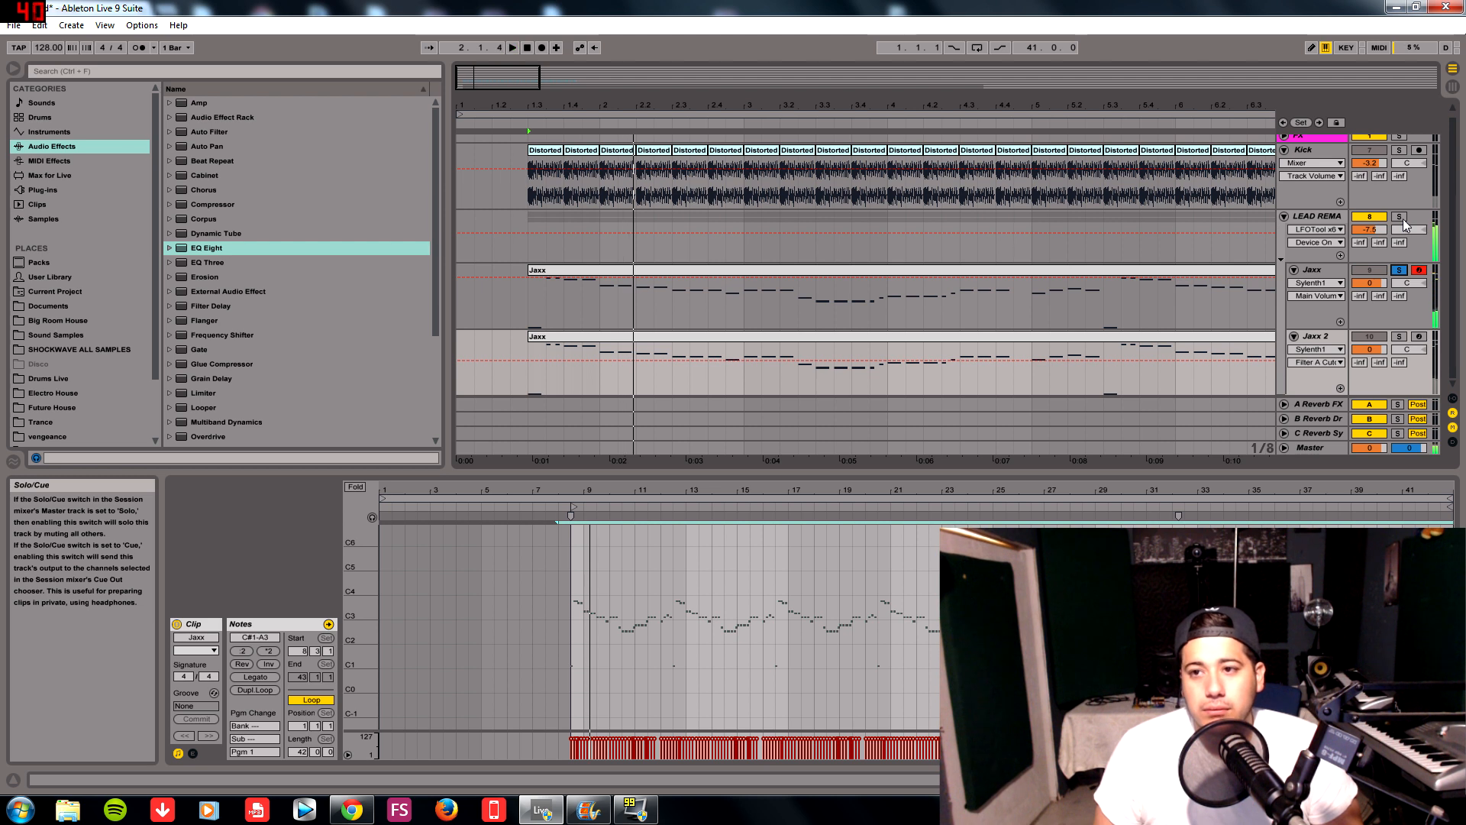
- Clear the solos, play all tracks together while briefly muting Jaxx 2, then stop playback and shrink the note editor
left_click(1400, 218)
left_click(1400, 219)
key("space")
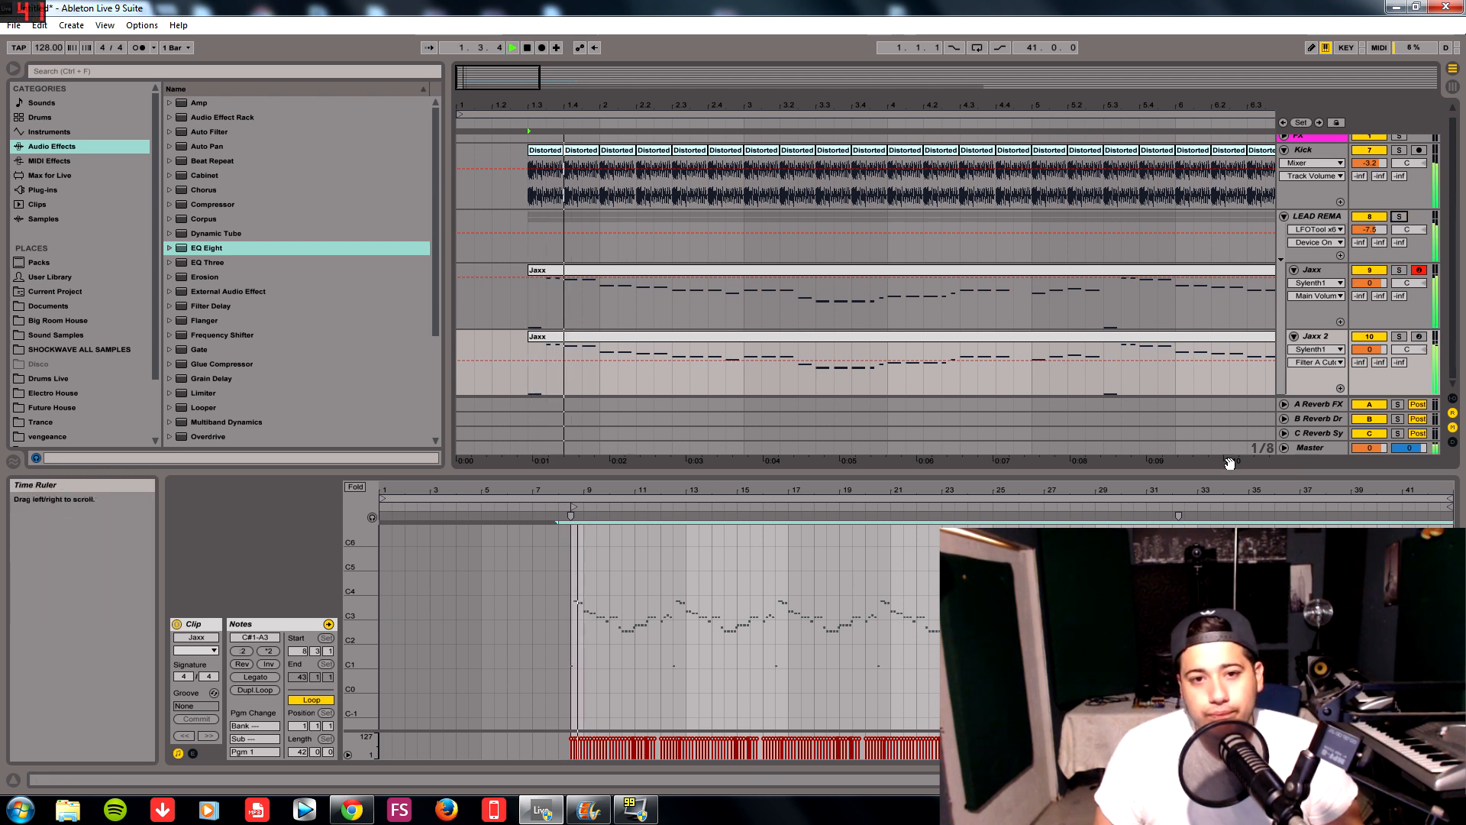
left_click(1365, 339)
left_click(1365, 342)
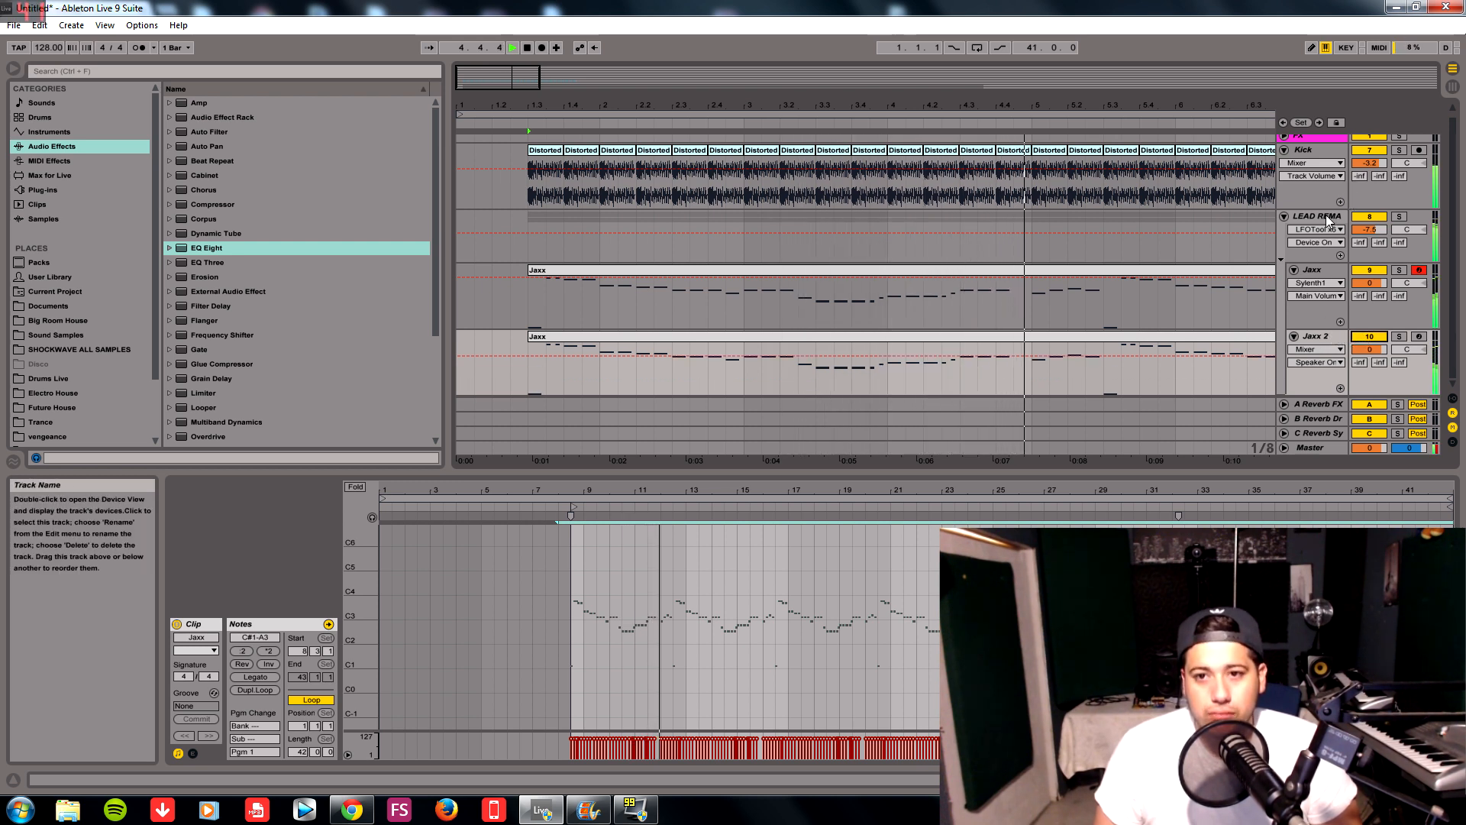
key("space")
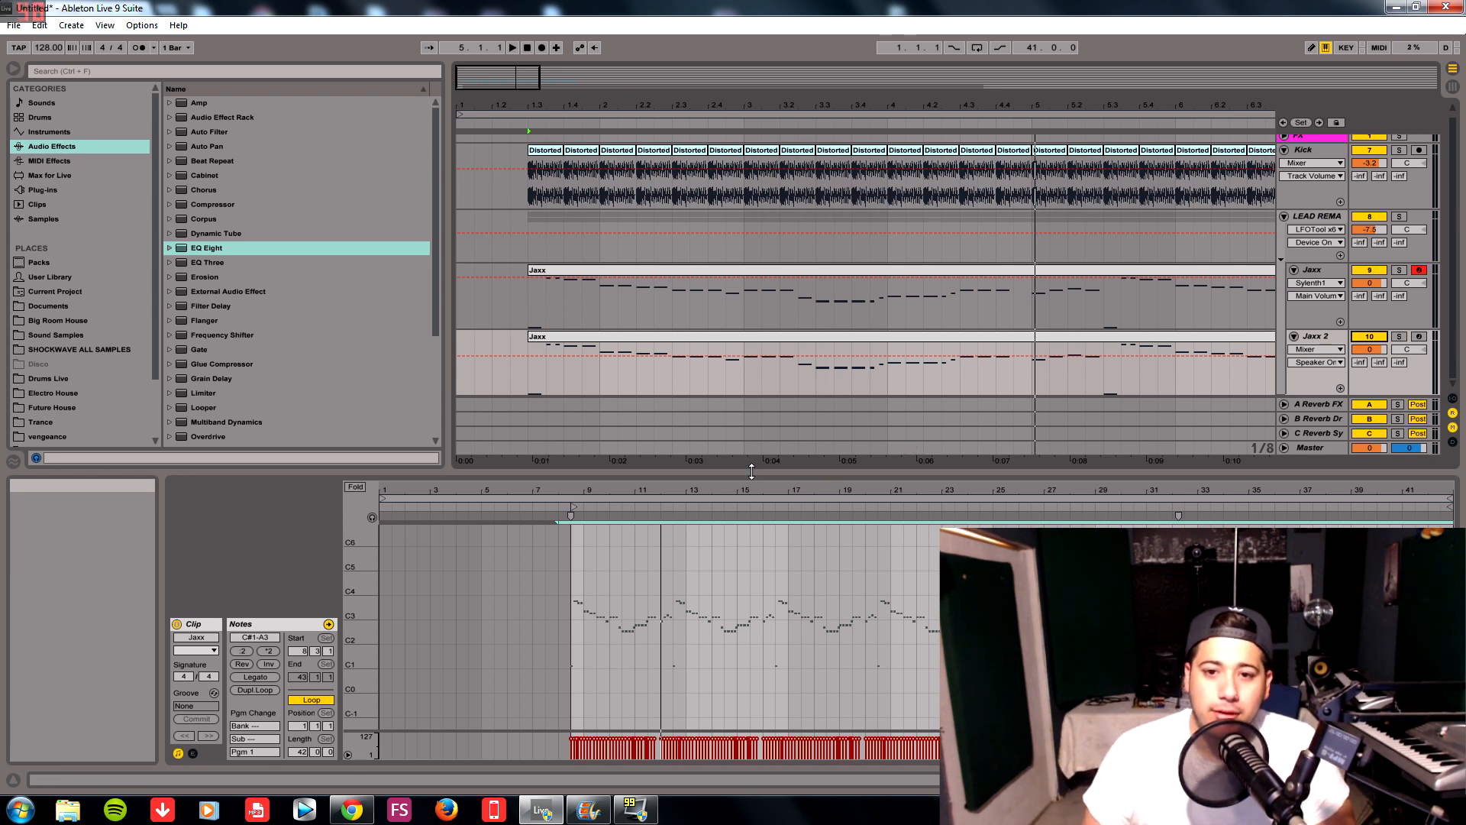
left_click_drag(728, 471, 728, 584)
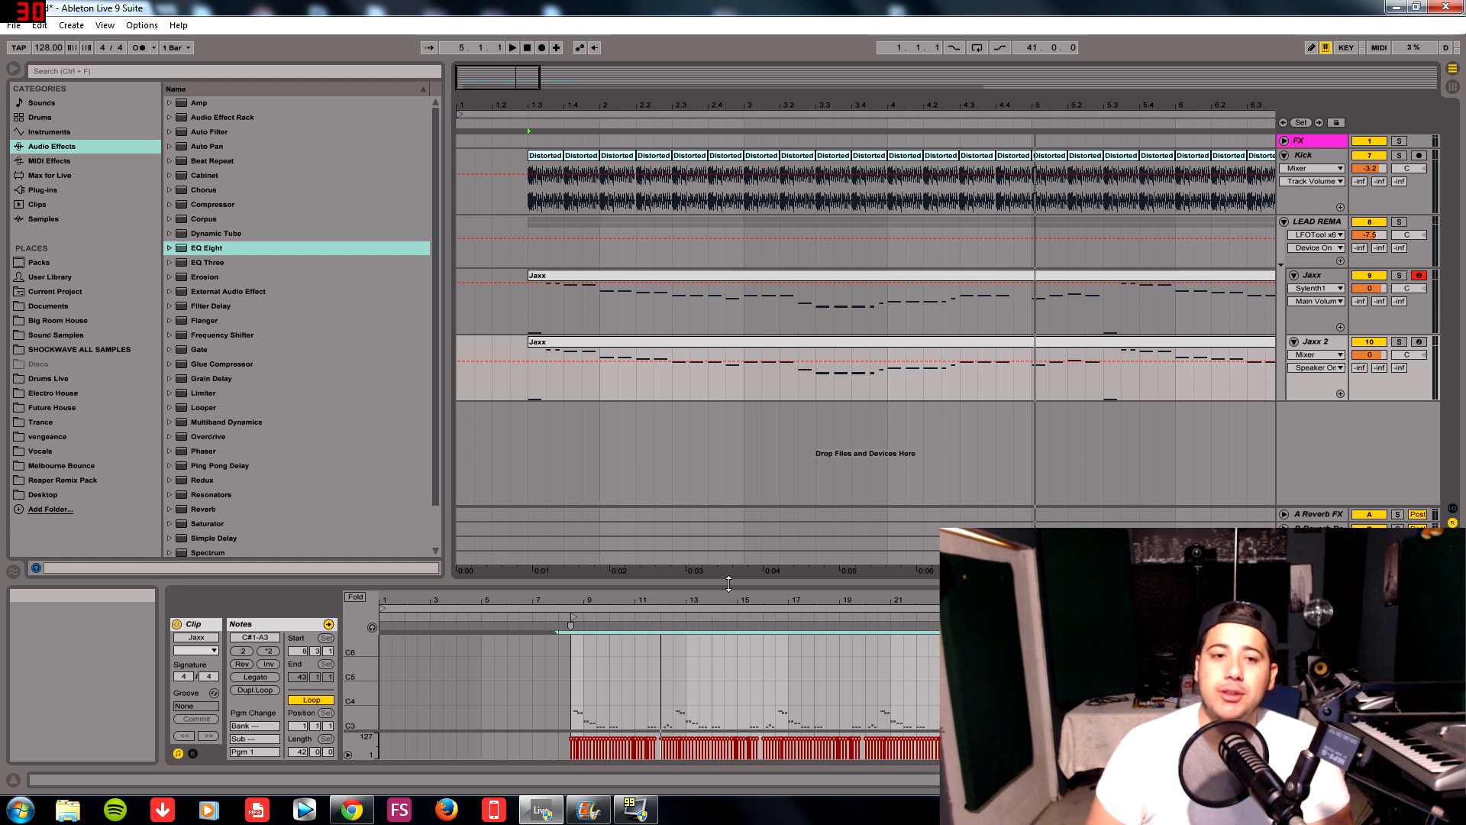